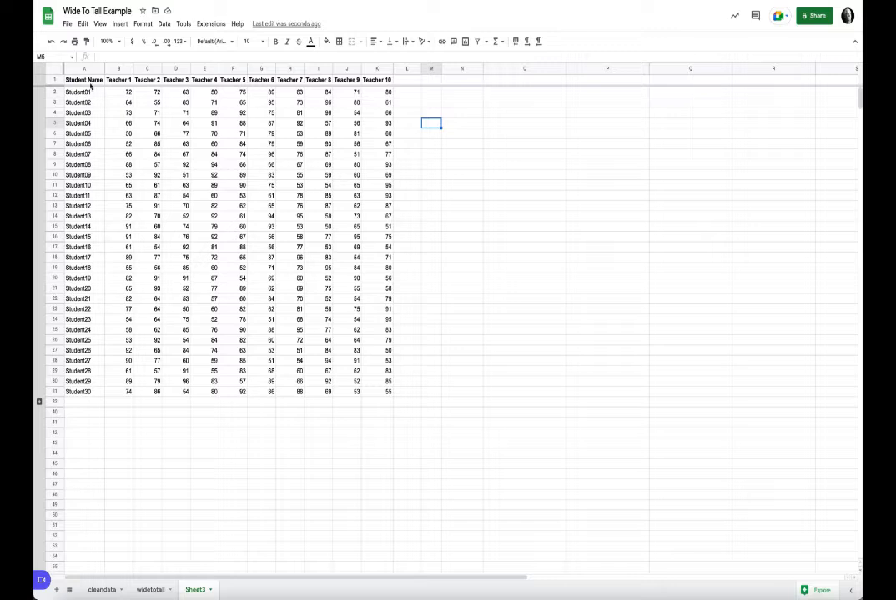
Insert a pivot table from Sheet3!A1:K31 into the existing sheet at Sheet3!N2, with Teacher 1 as its rows
left_click(90, 84)
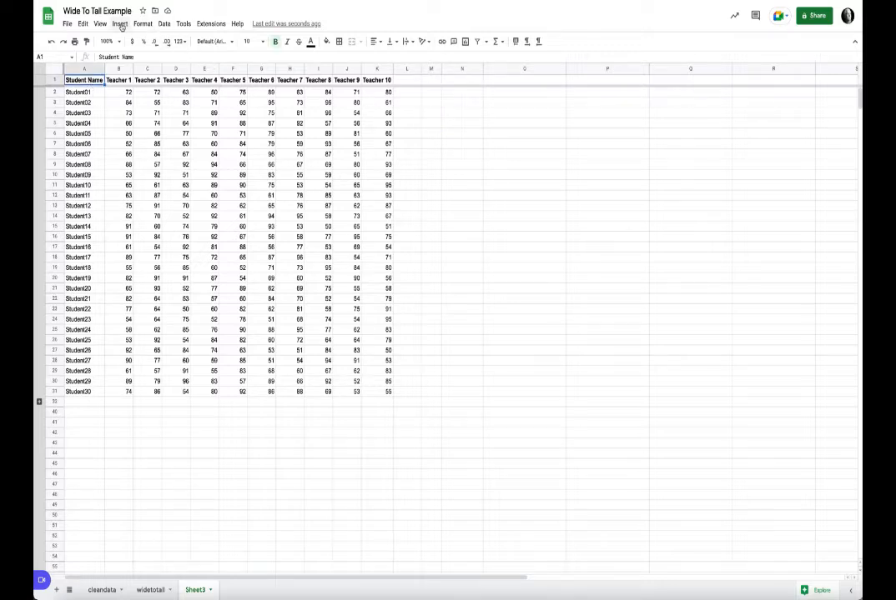
left_click(121, 25)
left_click(144, 127)
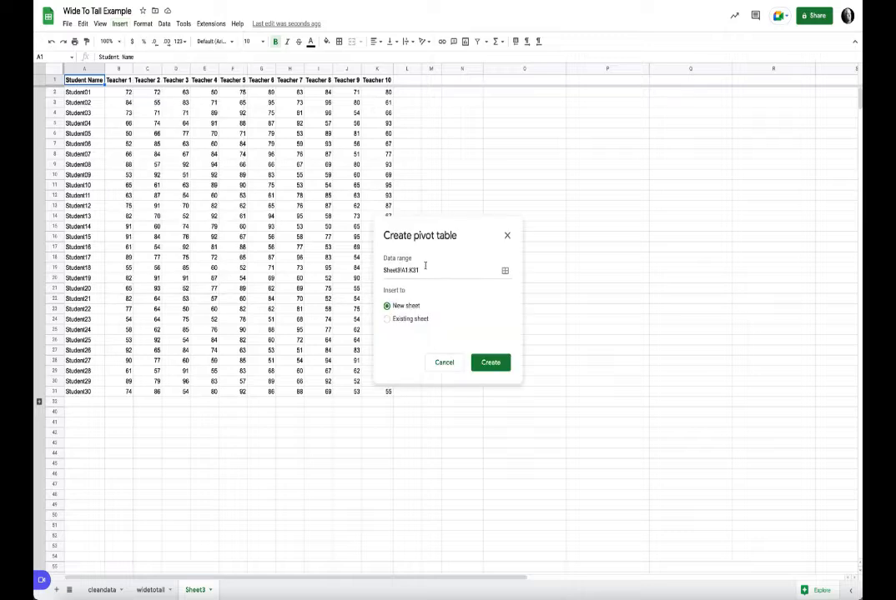
left_click(387, 319)
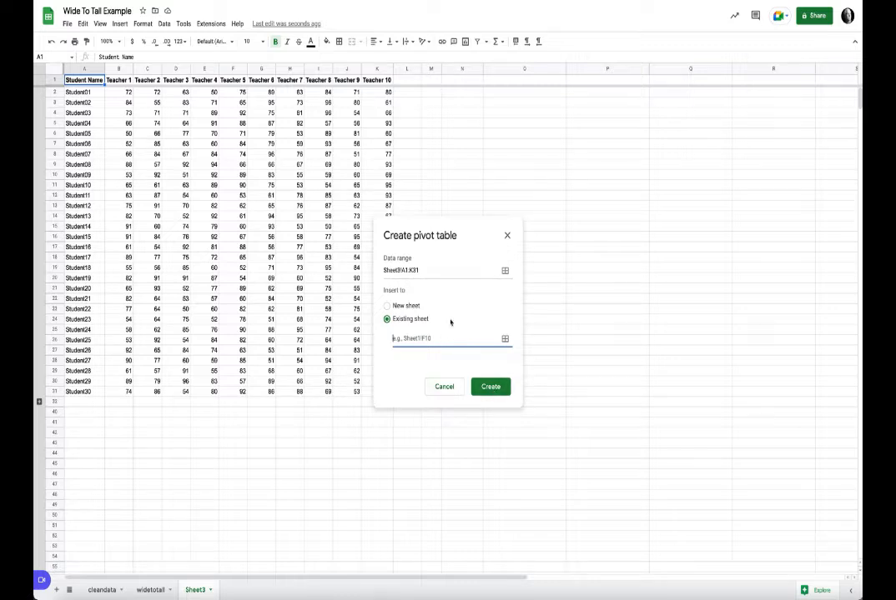
left_click(463, 92)
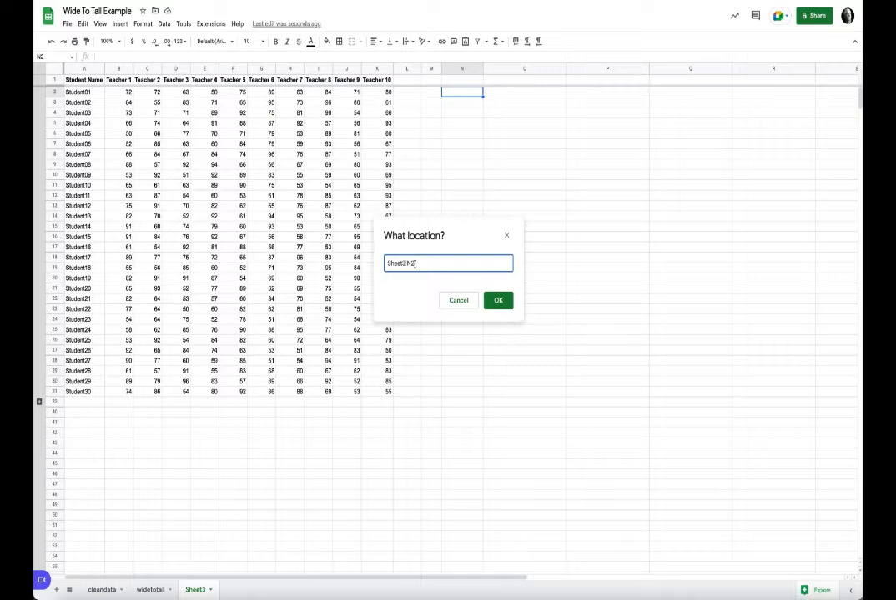
left_click(503, 302)
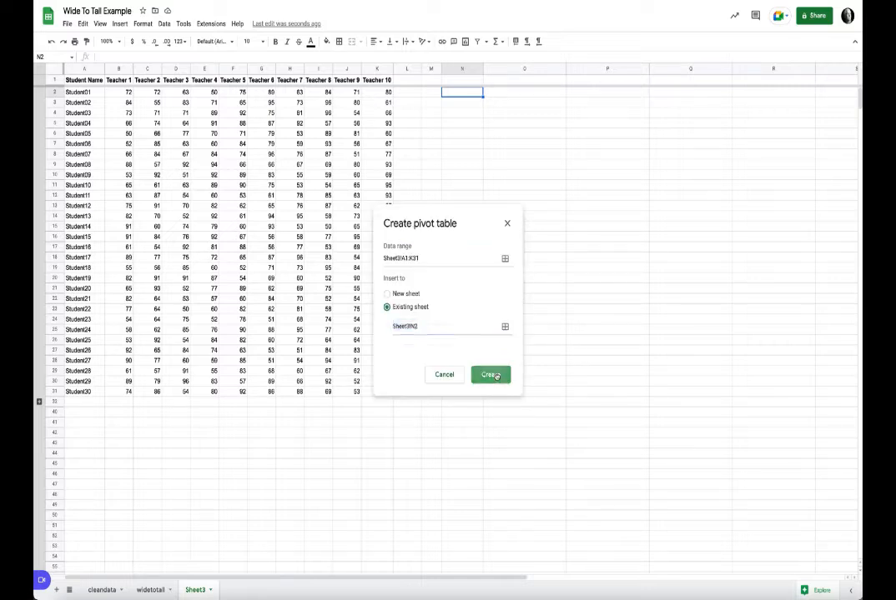
left_click(494, 376)
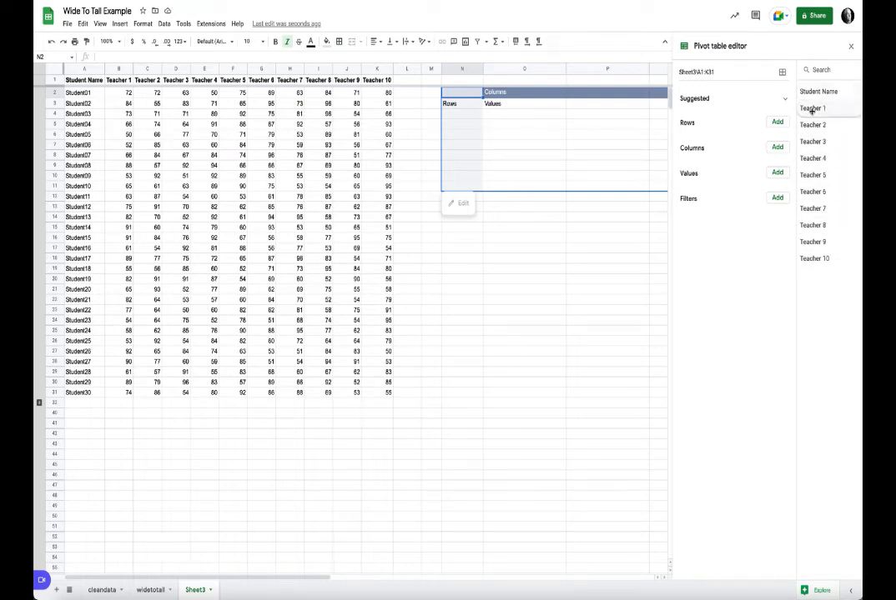
left_click_drag(811, 109, 696, 140)
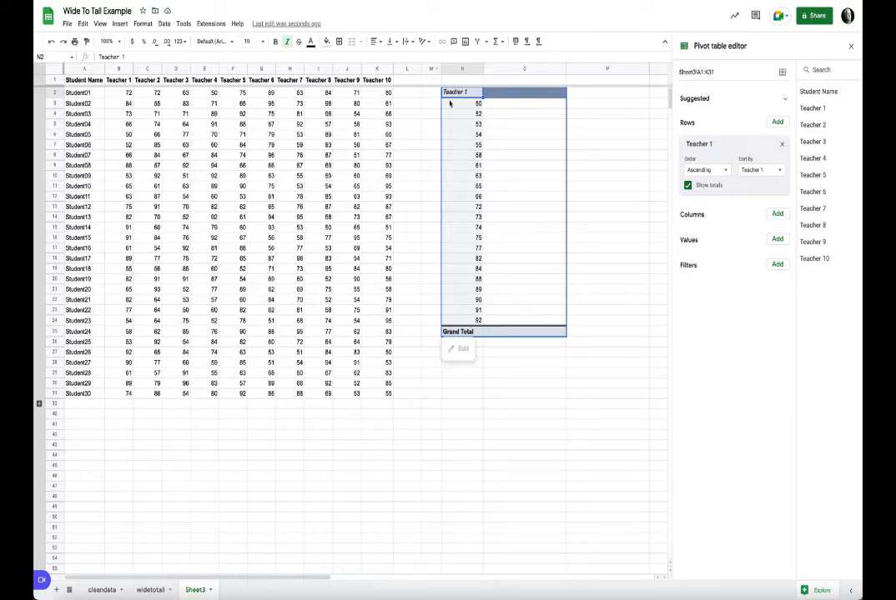
left_click(849, 48)
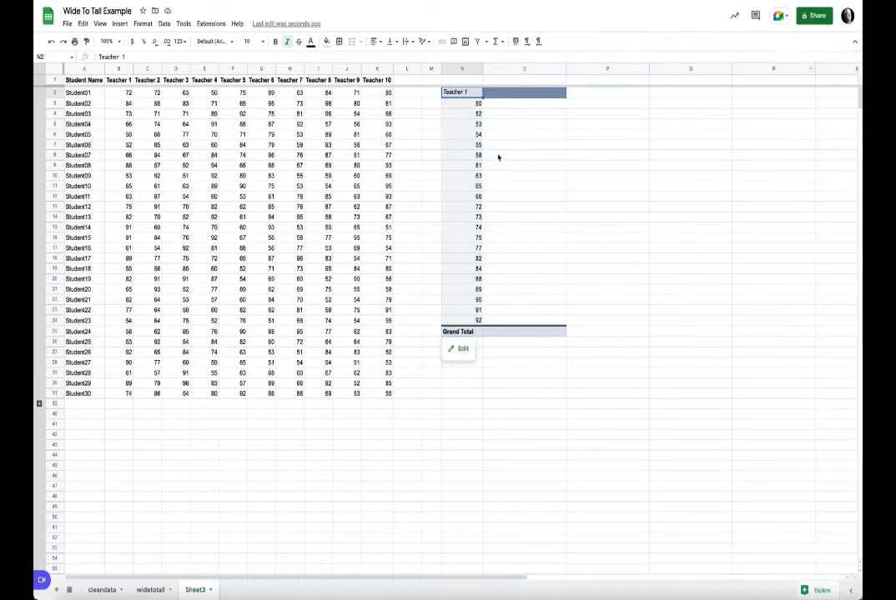
Delete the pivot table at N2
left_click(528, 155)
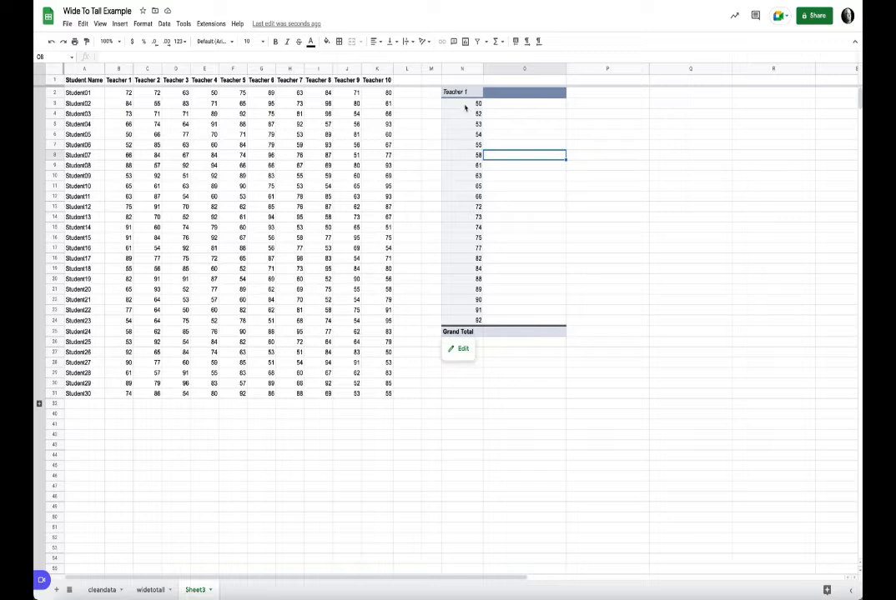
left_click(465, 92)
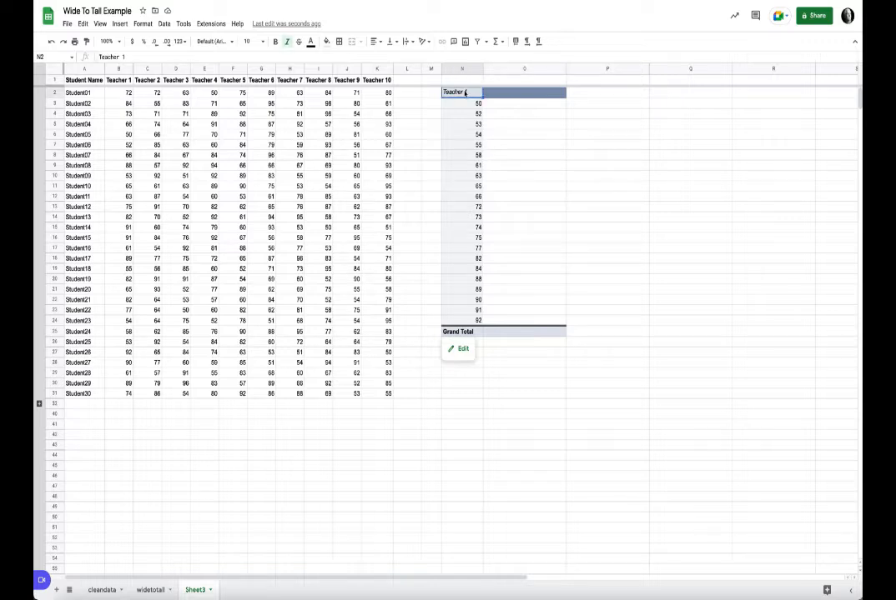
key("Delete")
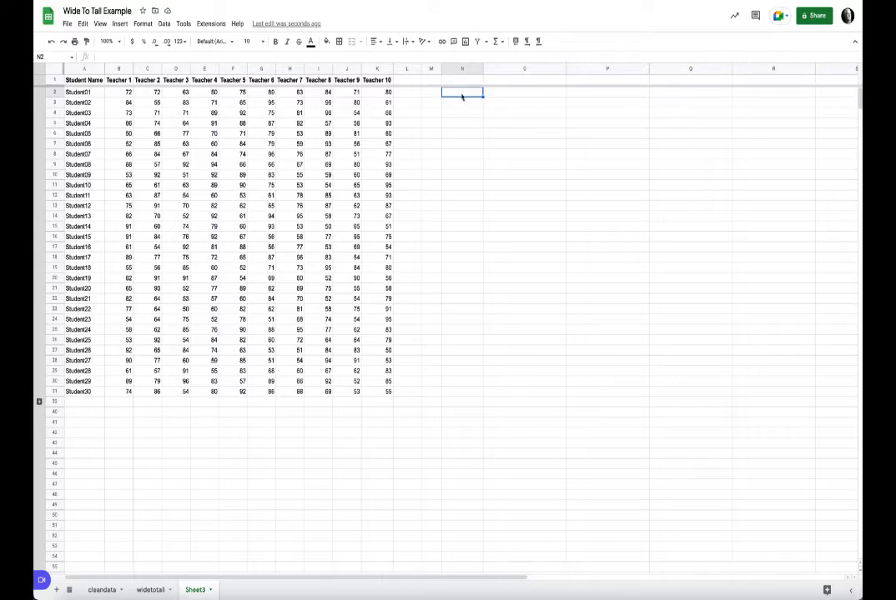
Enter a FLATTEN formula in N2 over the whole student and teacher table, A1:K31
type("=flat")
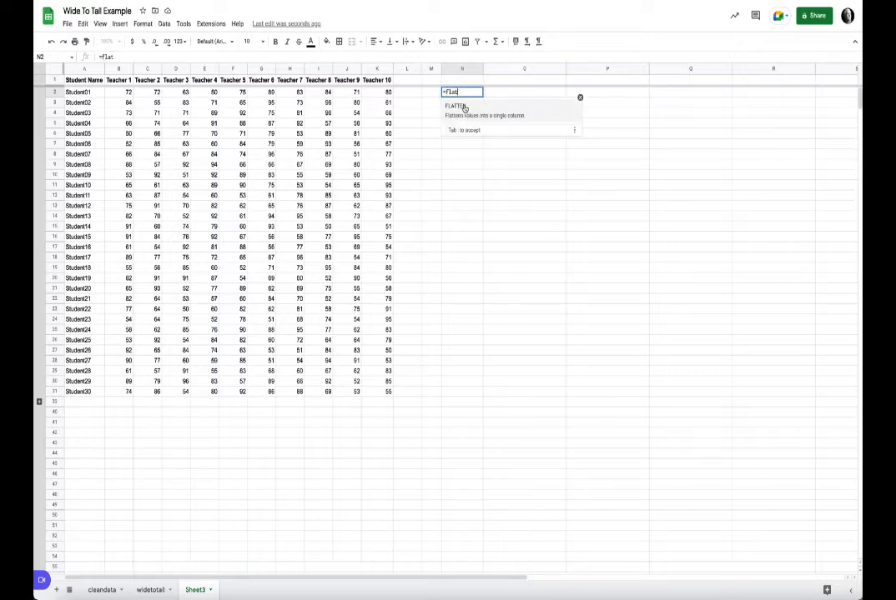
left_click(460, 105)
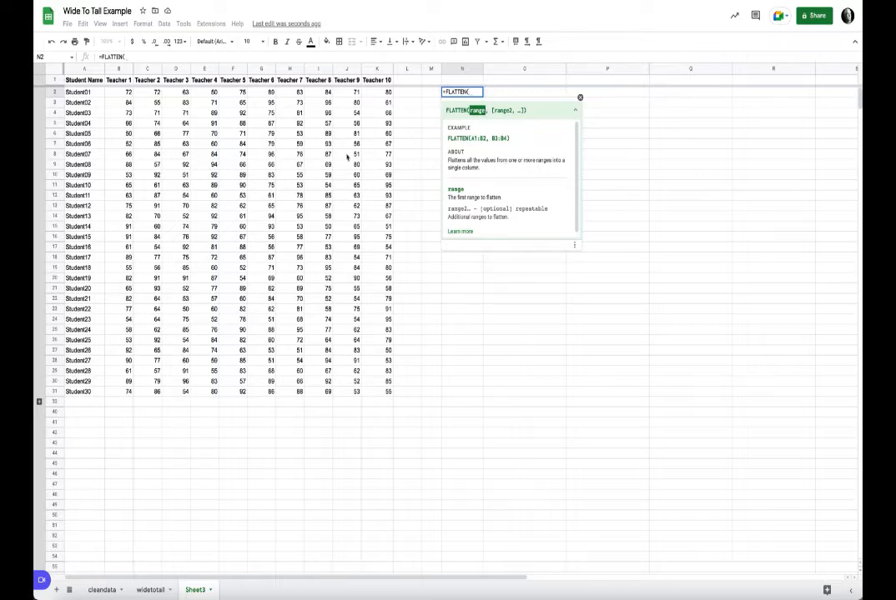
left_click_drag(83, 80, 387, 391)
key("Return")
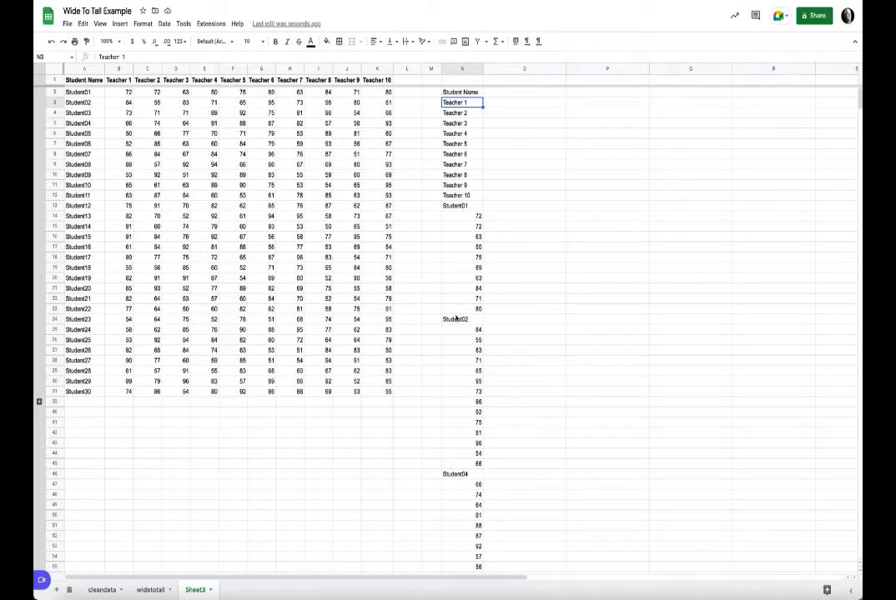
Label the flattened column by entering the heading "Flatten" in N1
left_click(461, 83)
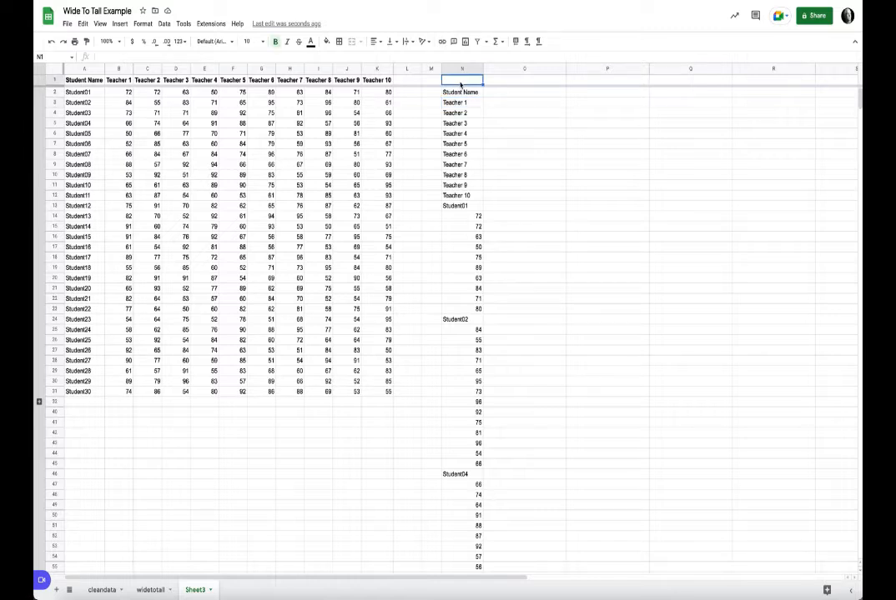
type("Flatten")
key("Tab")
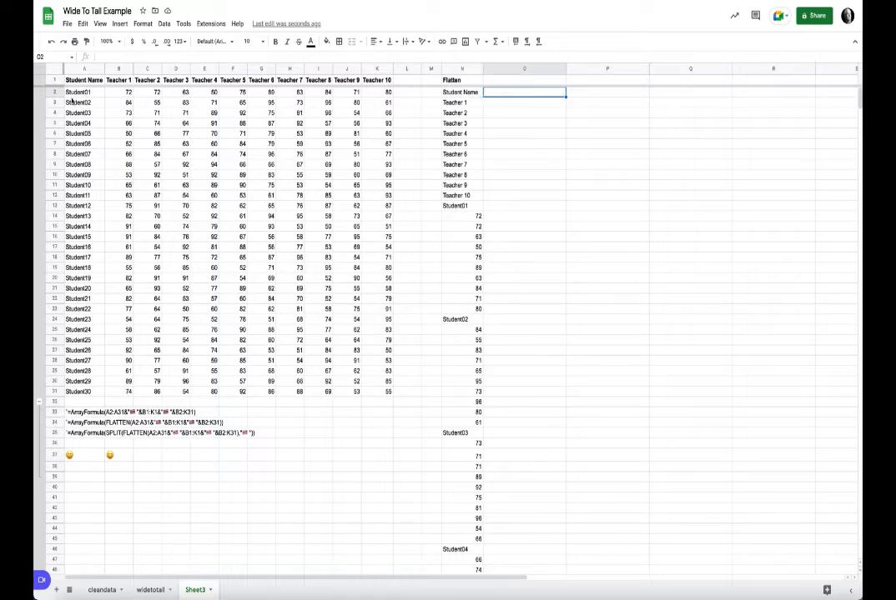
Start a formula in O2 joining the student names A2:A31 and the teacher headers B1:K1 with "😀" as separator
left_click_drag(93, 93, 100, 122)
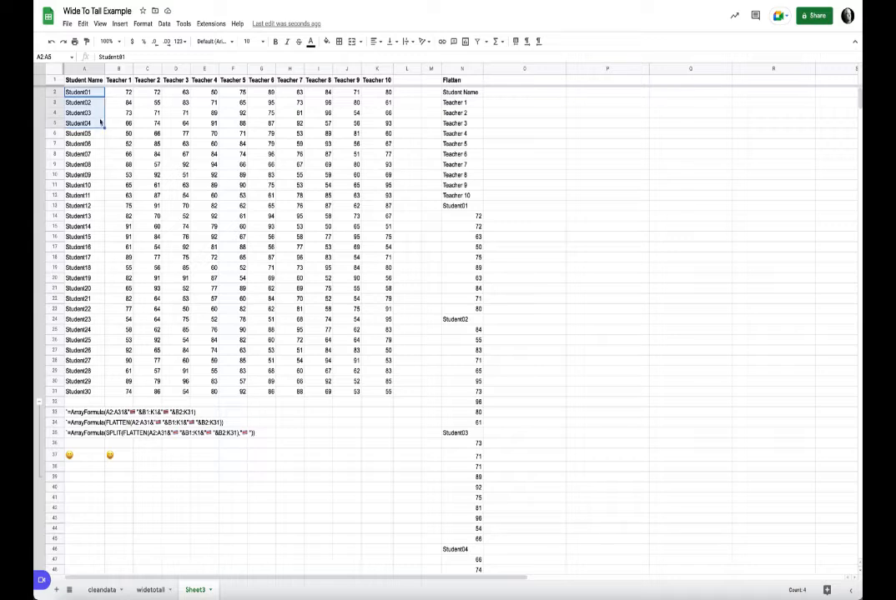
left_click(523, 94)
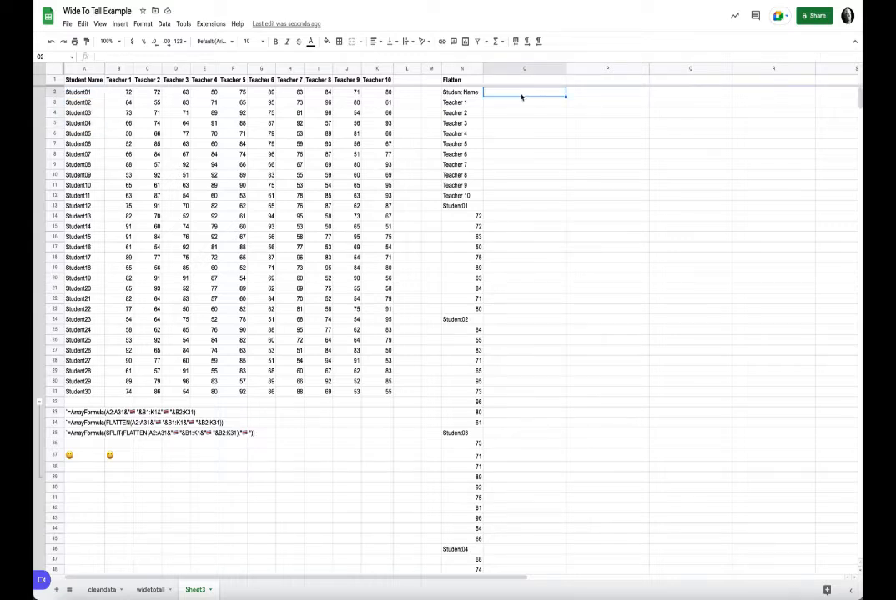
type("=")
left_click_drag(96, 92, 94, 396)
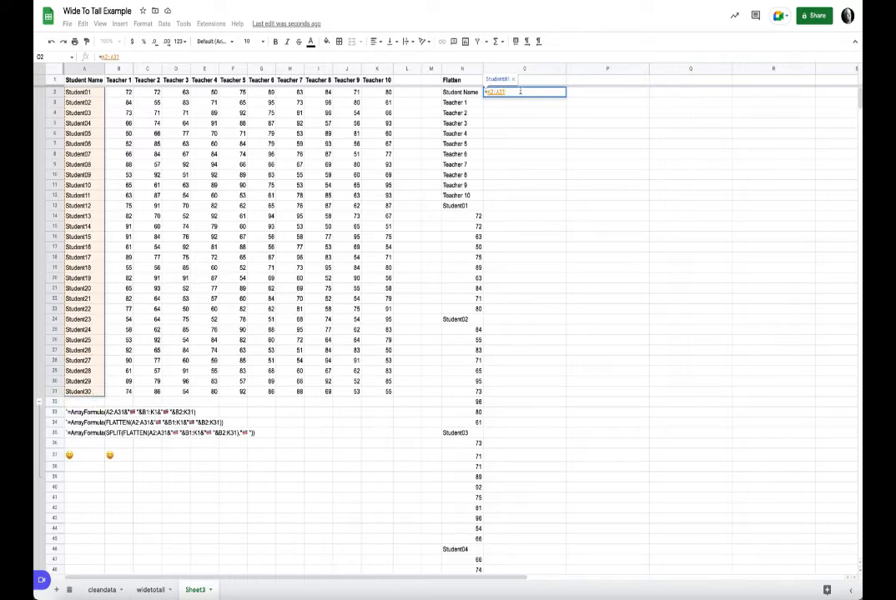
type("&")
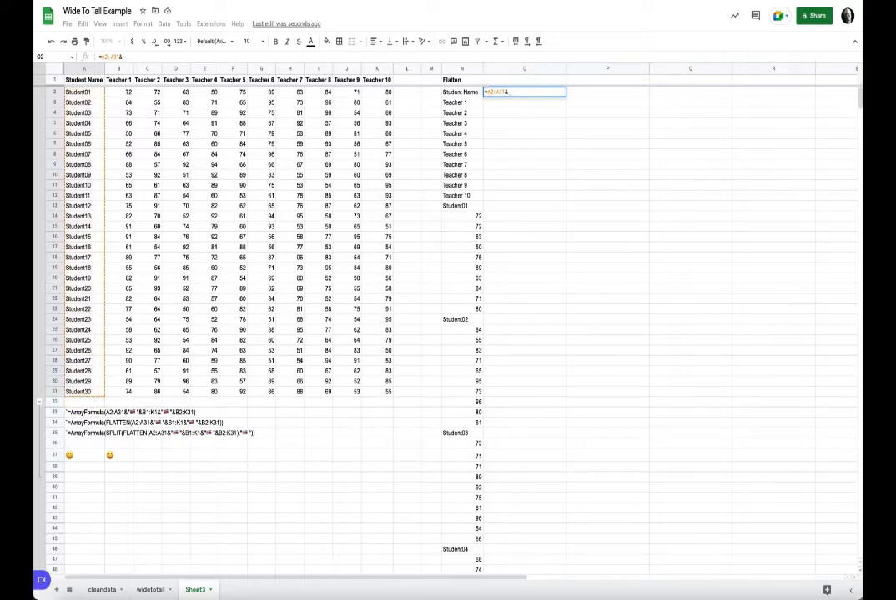
type("\"")
type("😀")
type("\"")
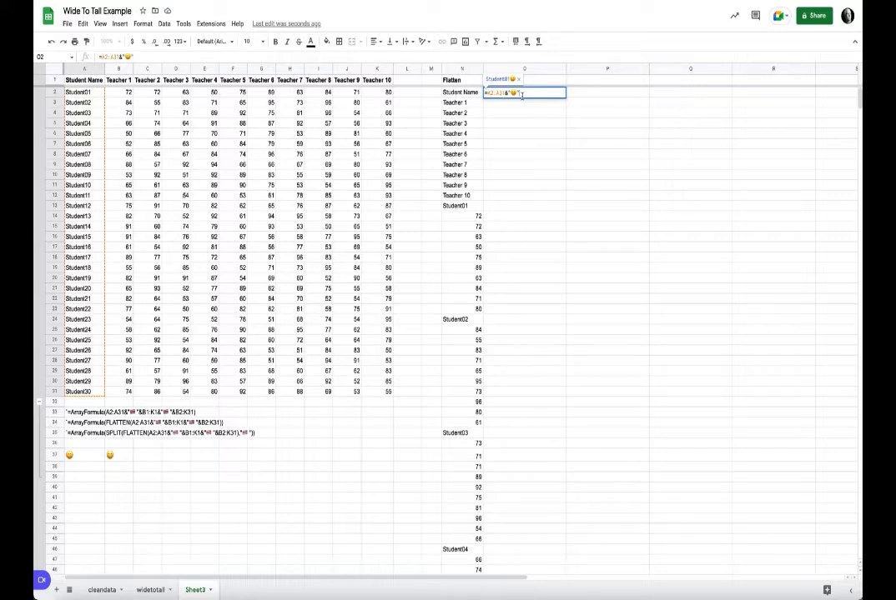
type("&")
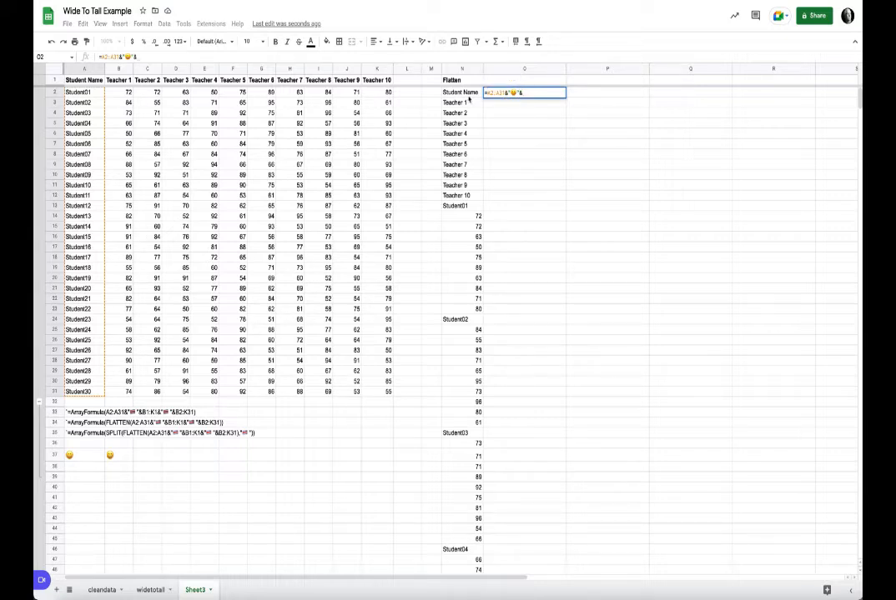
left_click_drag(109, 79, 375, 81)
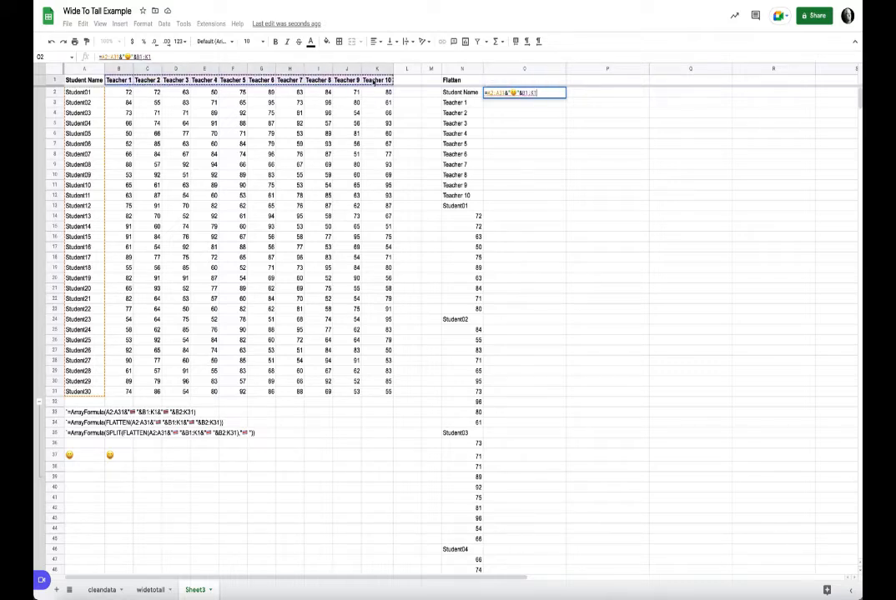
Append another "😀" separator and the scores B2:K31 to the O2 formula and enter it
type("&")
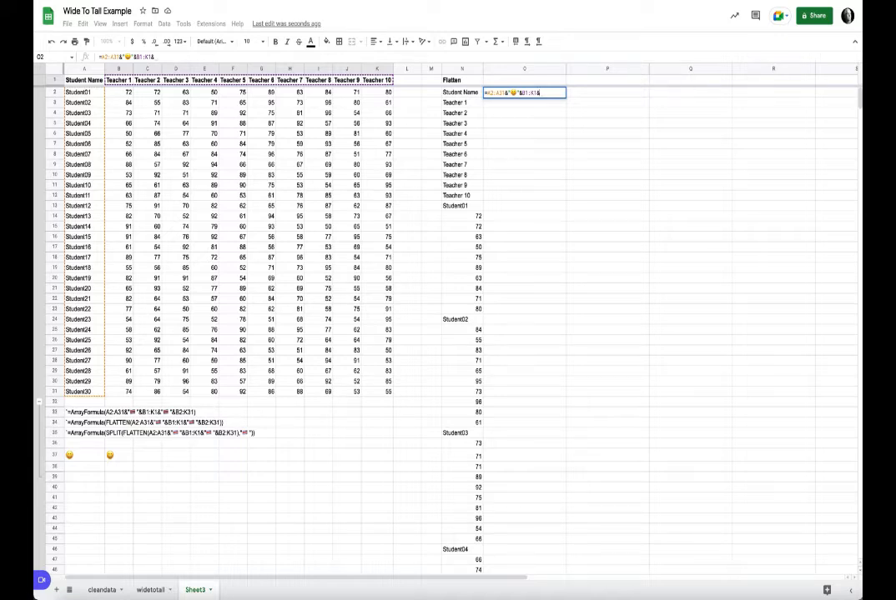
type("\"😀\"")
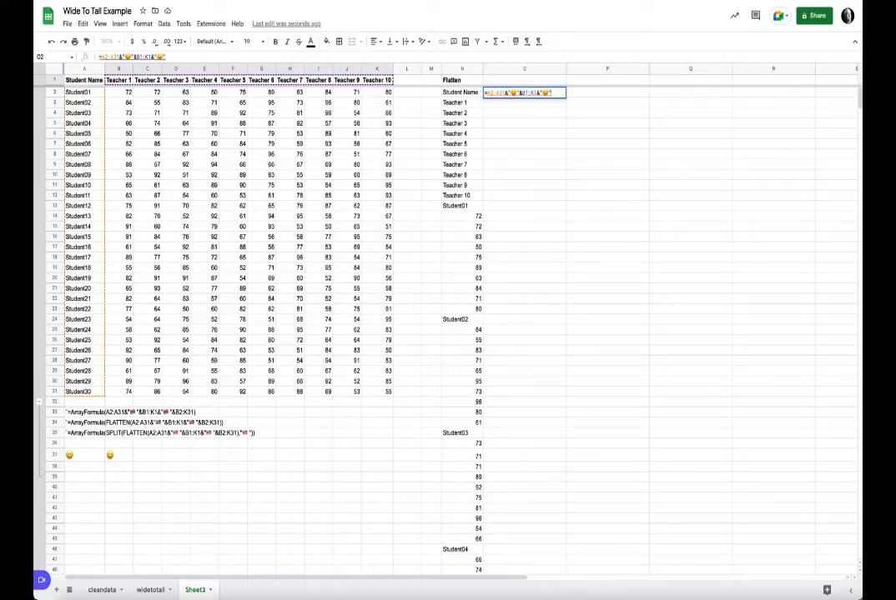
type("&")
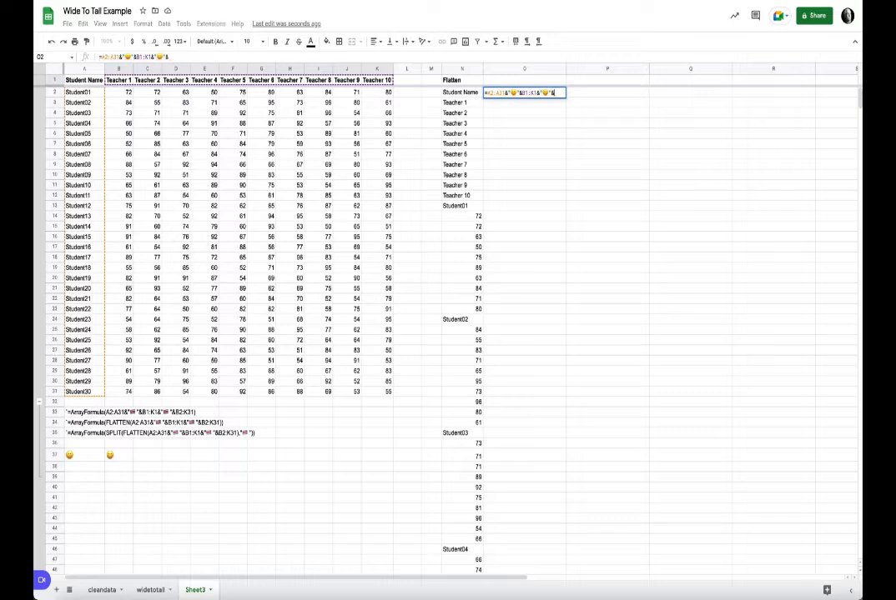
type("B")
left_click_drag(118, 92, 378, 392)
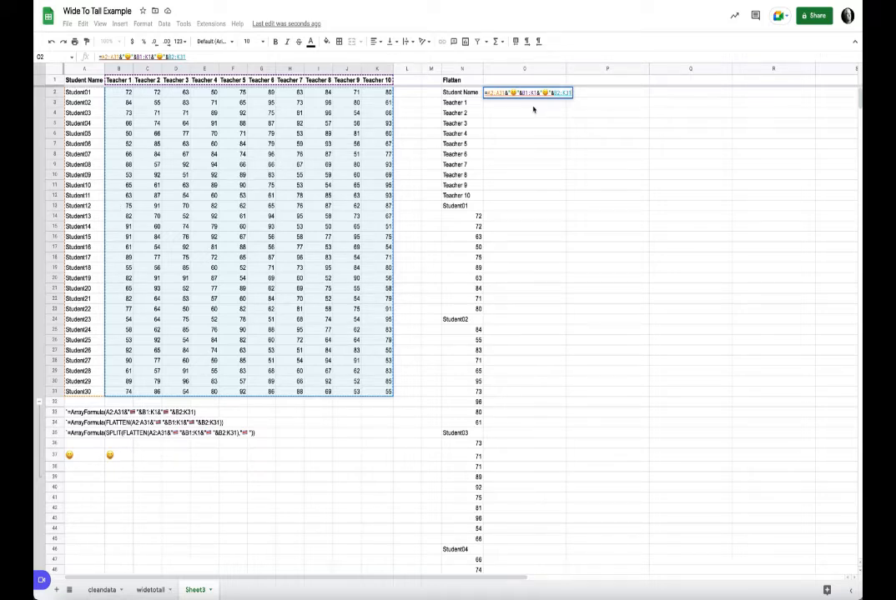
key("Return")
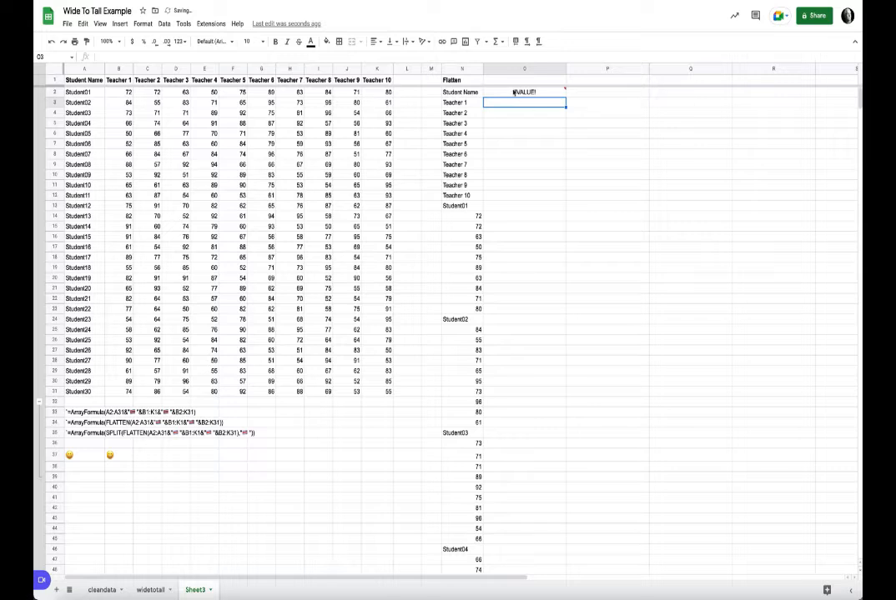
Wrap the O2 concatenation formula in ArrayFormula so it covers the full ranges
left_click(514, 93)
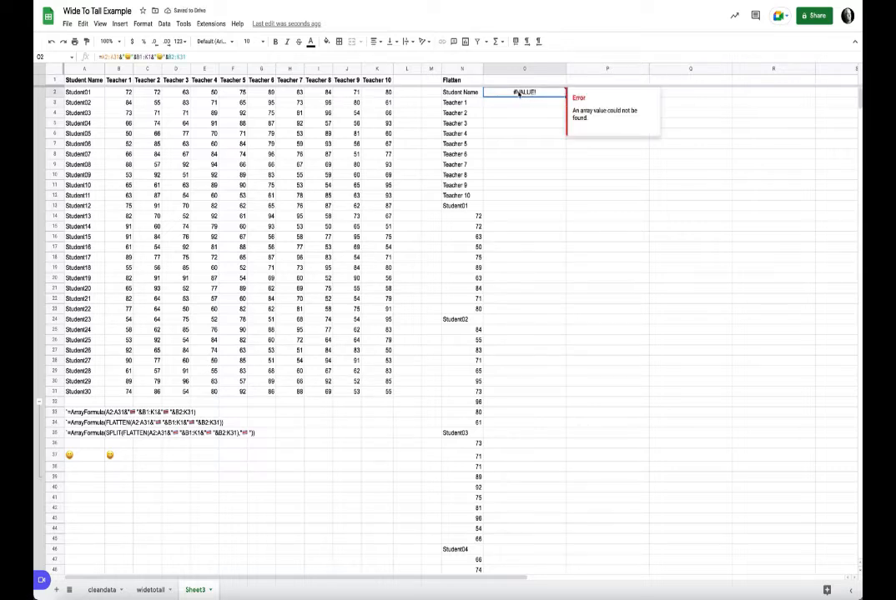
left_click(190, 57)
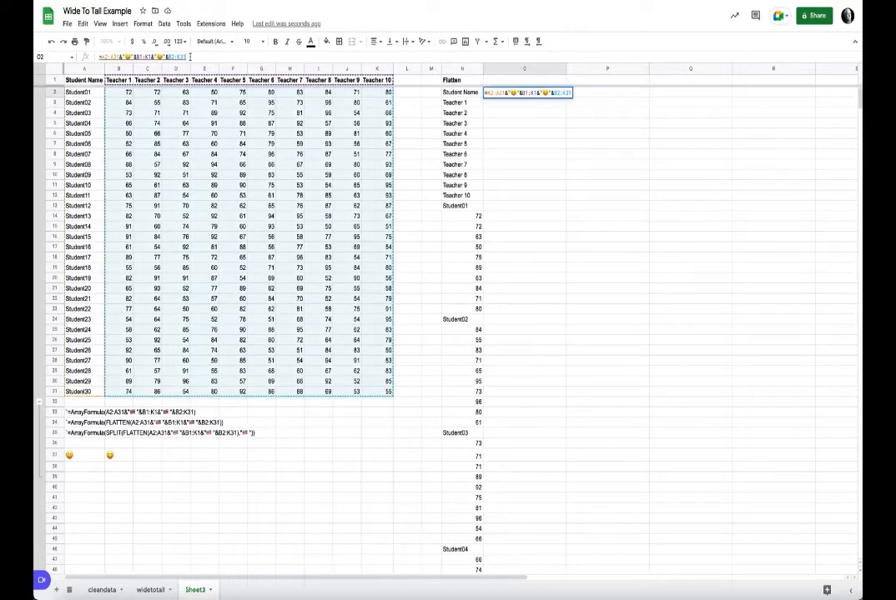
key("ctrl+shift+Return")
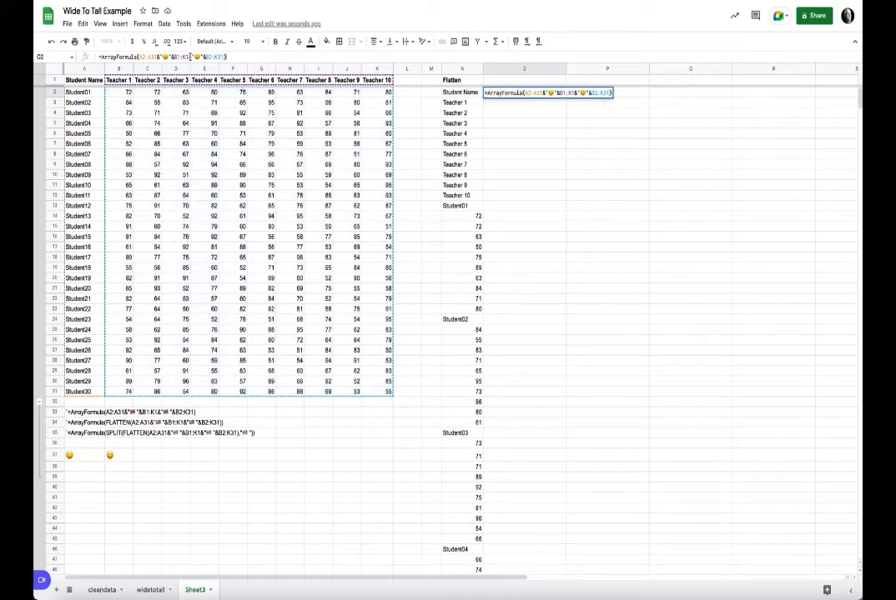
key("Return")
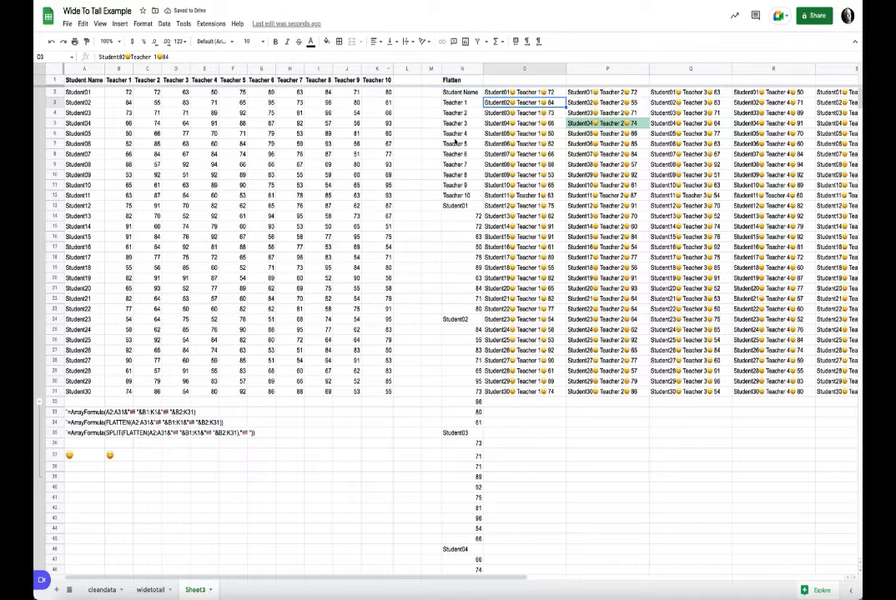
Wrap the O2 ArrayFormula in FLATTEN so the combined student, teacher and score strings fill a single column
left_click(506, 94)
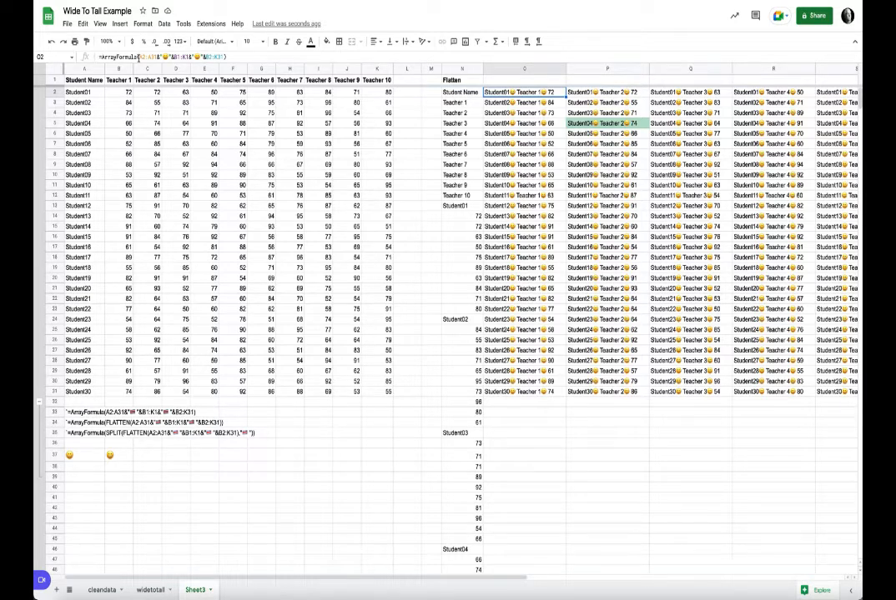
left_click(100, 57)
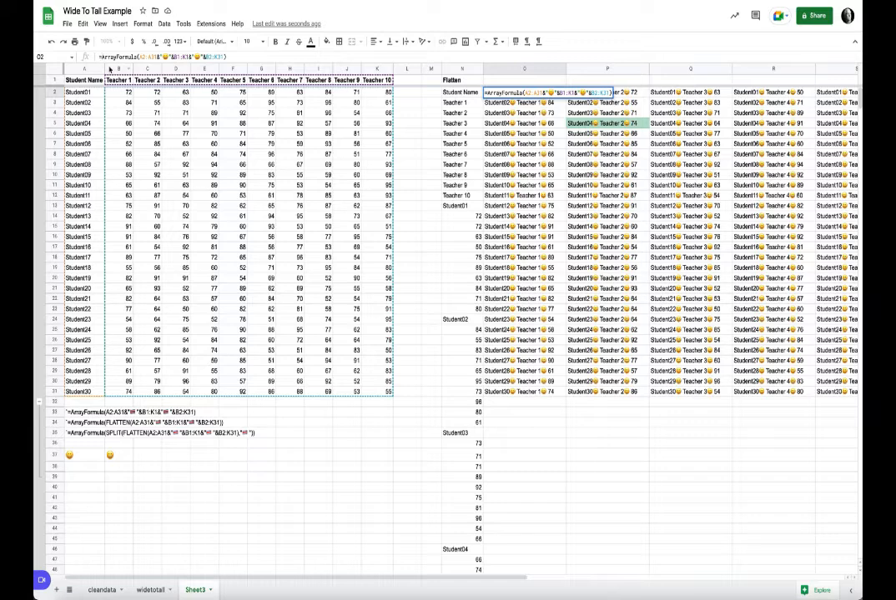
type("Flatten")
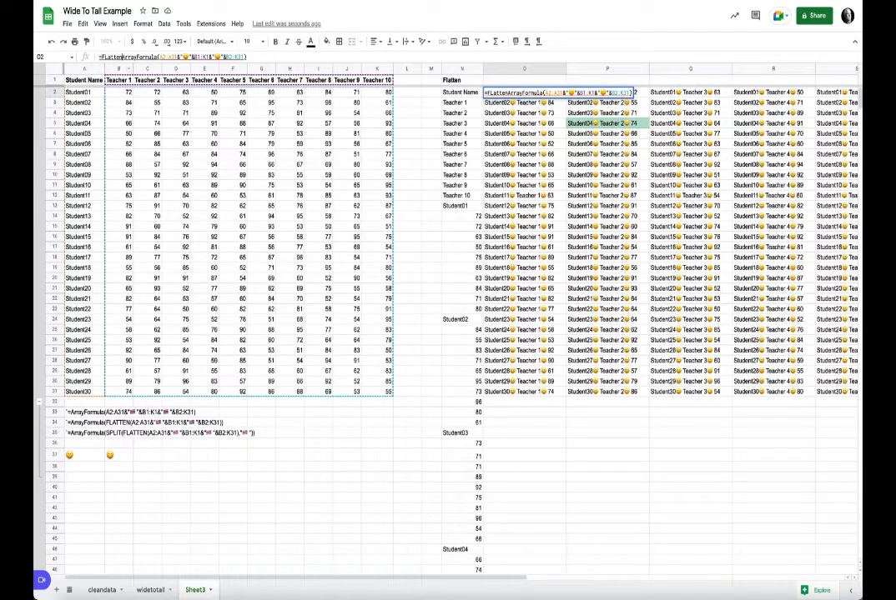
type("(")
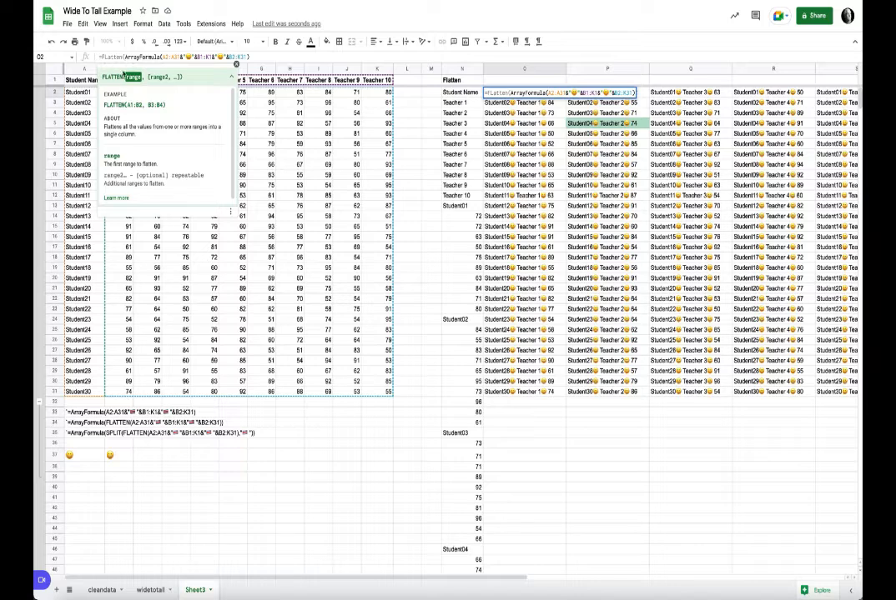
left_click(256, 57)
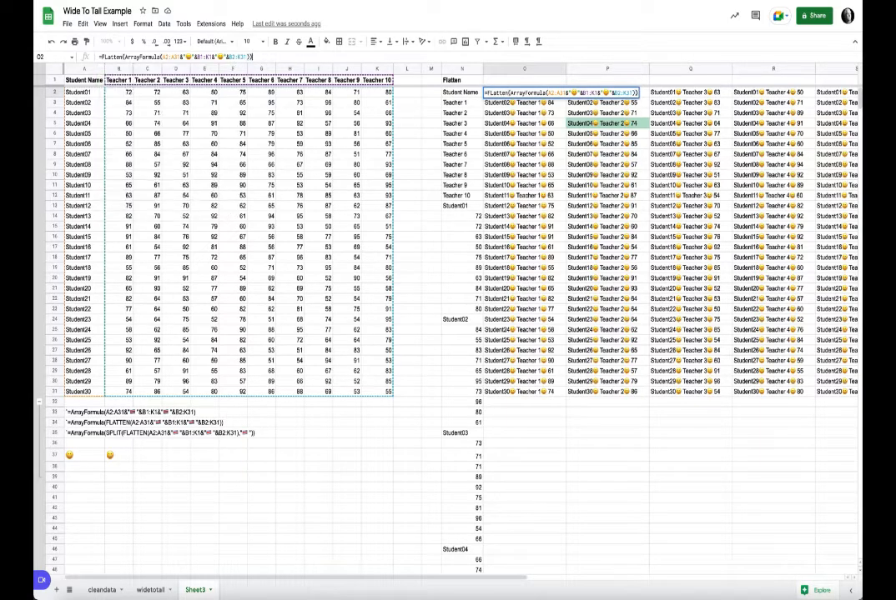
key("Return")
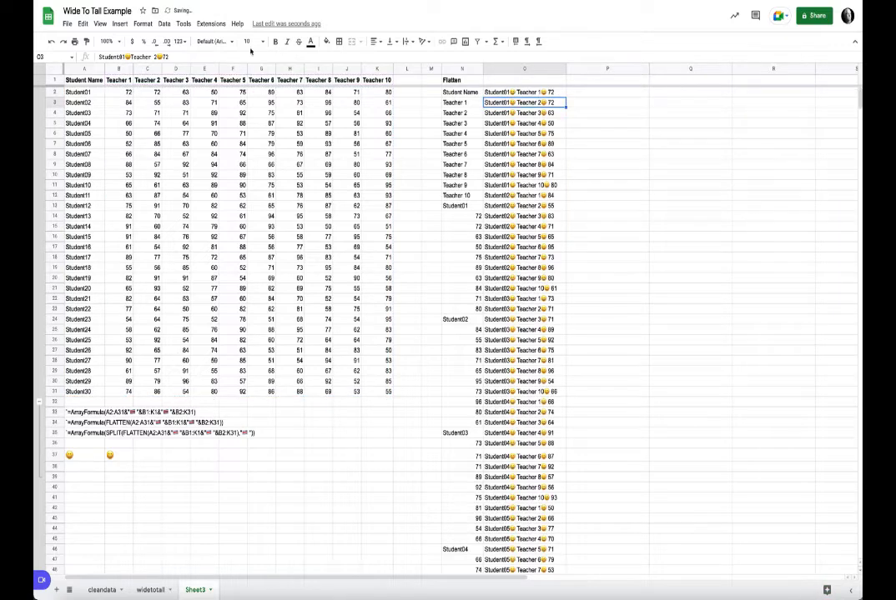
Wrap the O2 FLATTEN formula in SPLIT with "😀" as the delimiter and enter it
left_click(519, 92)
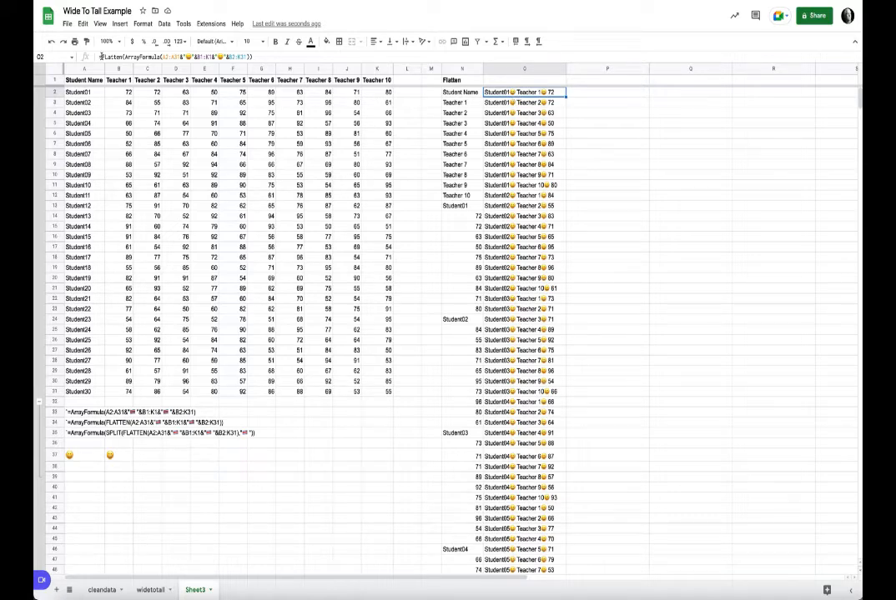
left_click(100, 57)
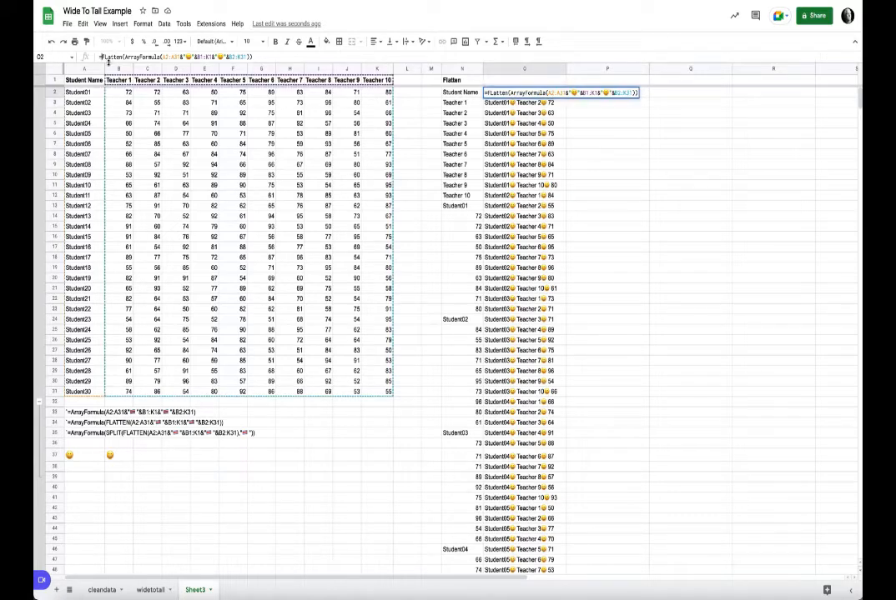
type("SPLIT")
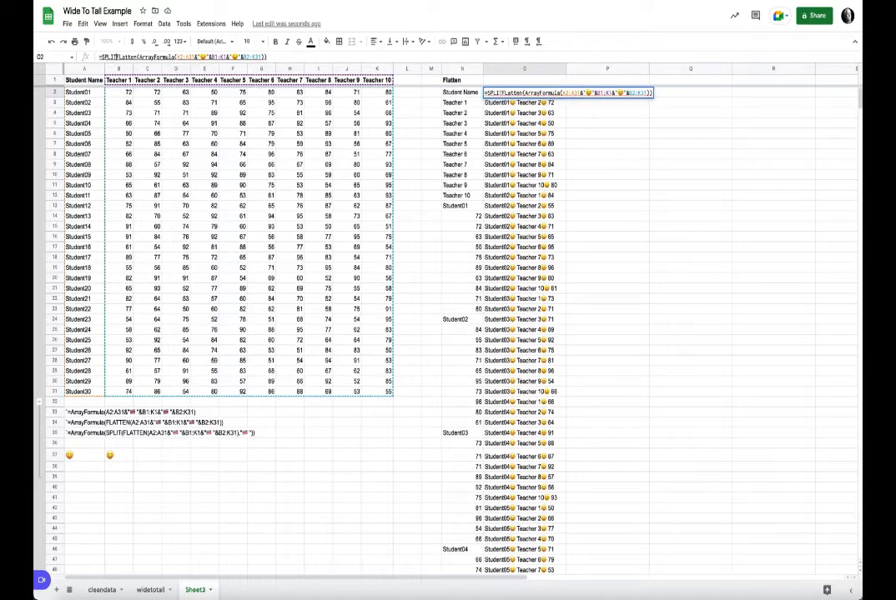
type("(")
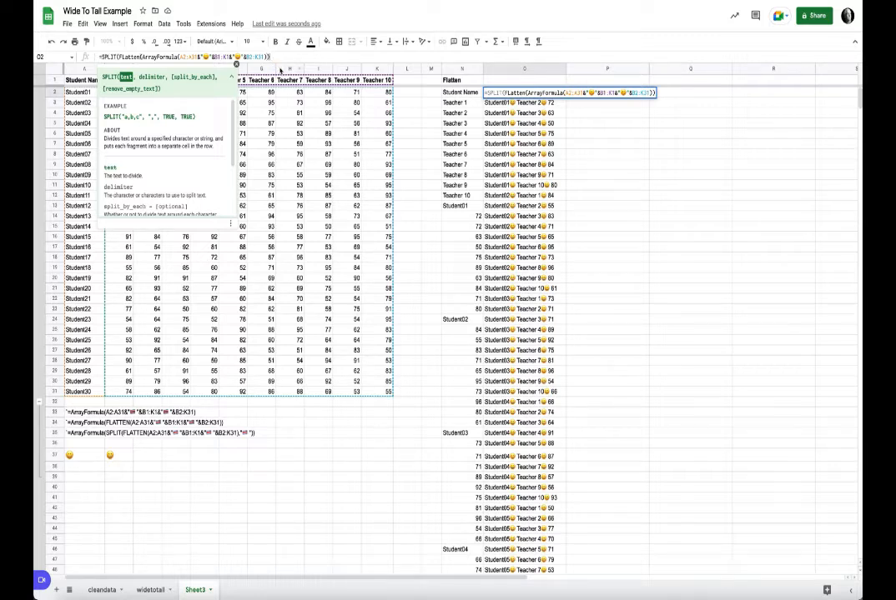
type(",")
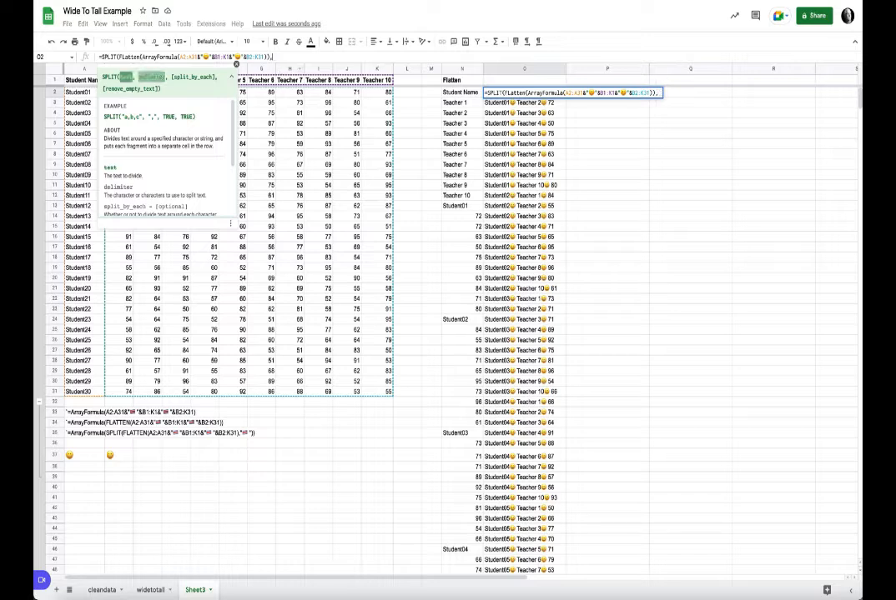
type("\"😊\"")
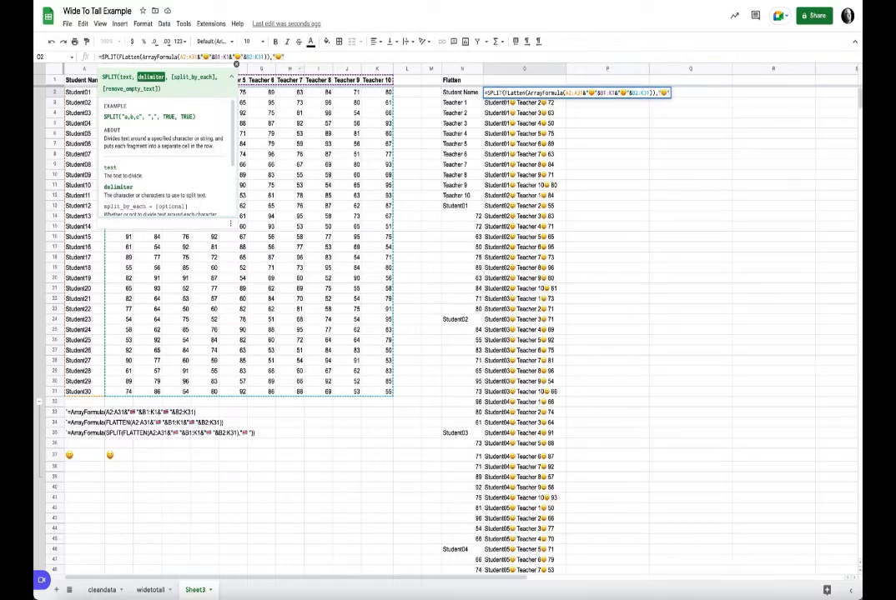
type(")")
key("Return")
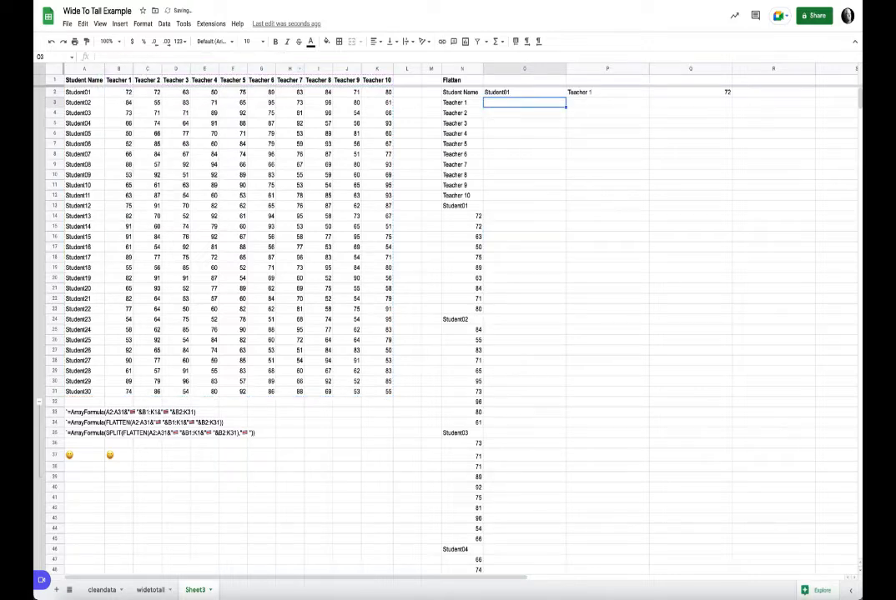
Copy the function name ArrayFormula within the O2 formula and open an outer ArrayFormula around SPLIT
left_click(548, 92)
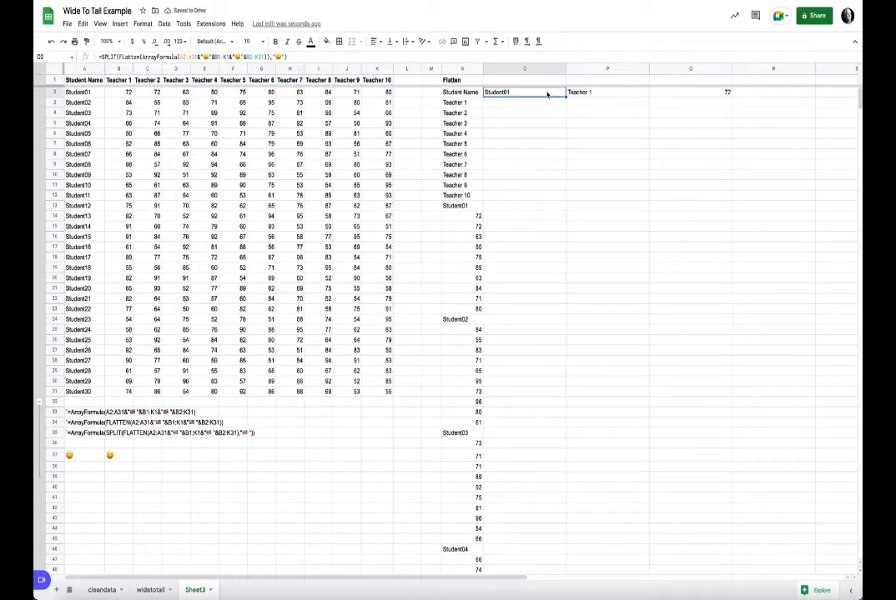
double_click(178, 57)
key("ctrl+c")
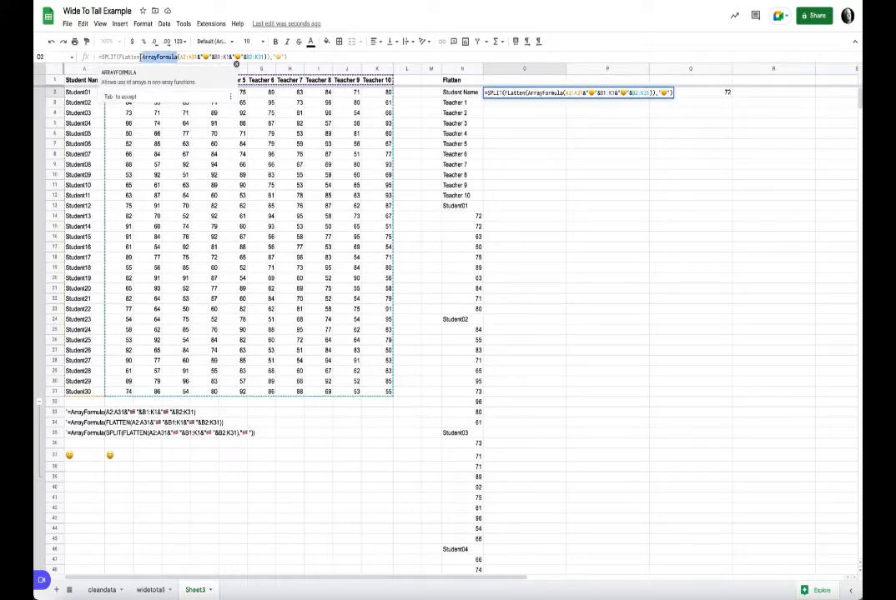
left_click(143, 57)
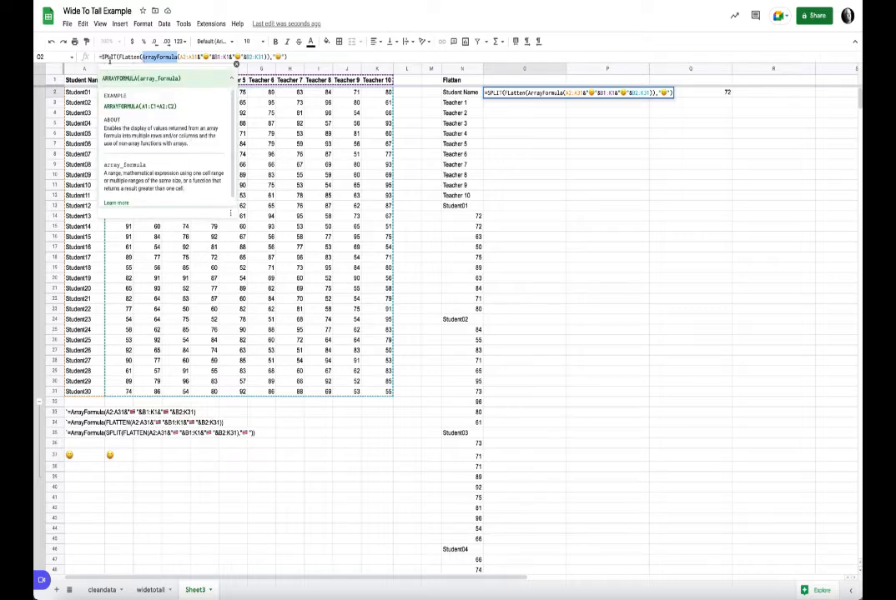
left_click(102, 57)
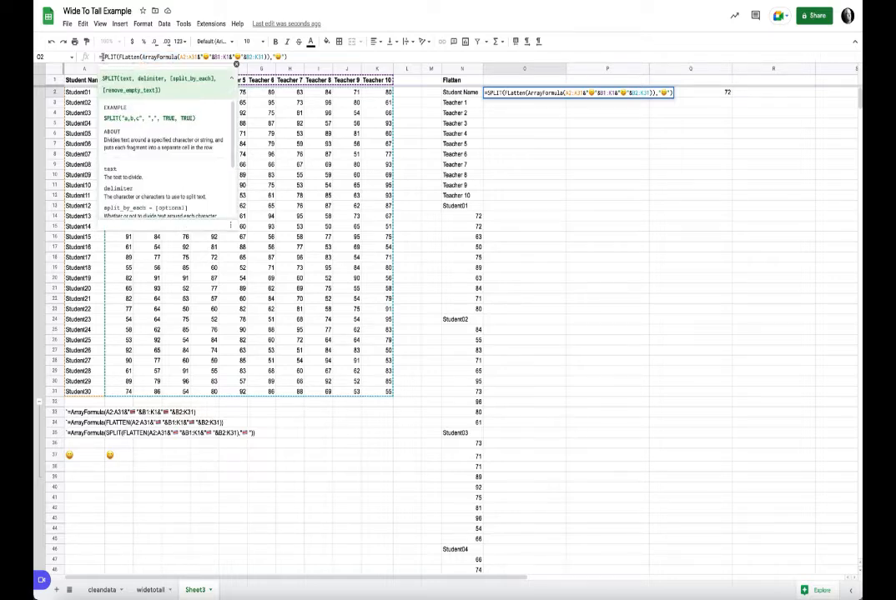
key("ctrl+v")
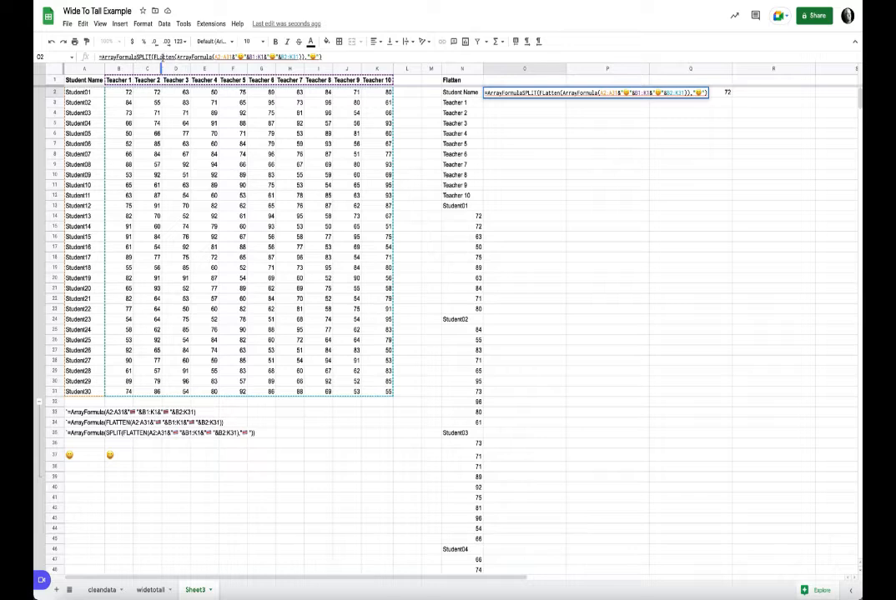
type("(")
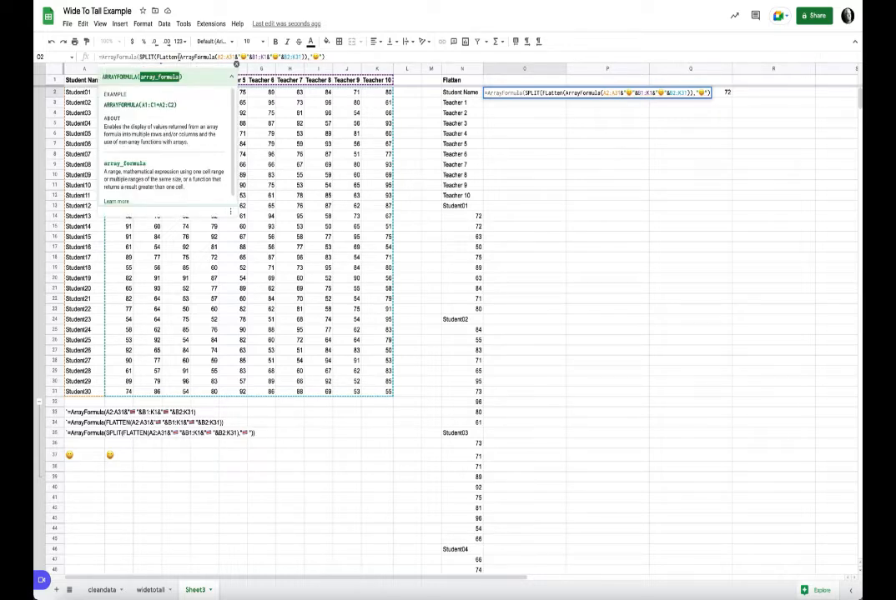
Remove the inner ArrayFormula and its extra closing parenthesis from inside FLATTEN in O2, and enter the formula
left_click_drag(179, 57, 216, 57)
key("BackSpace")
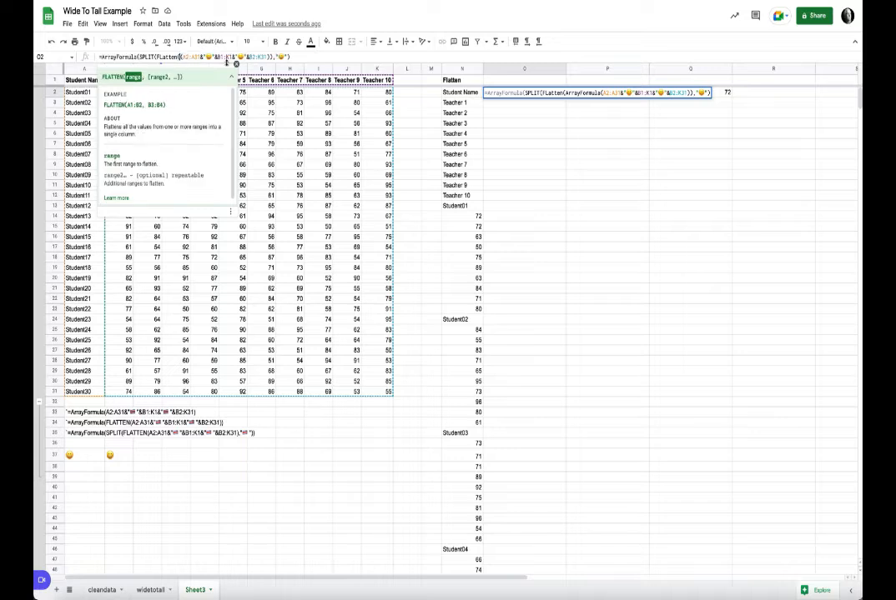
key("BackSpace")
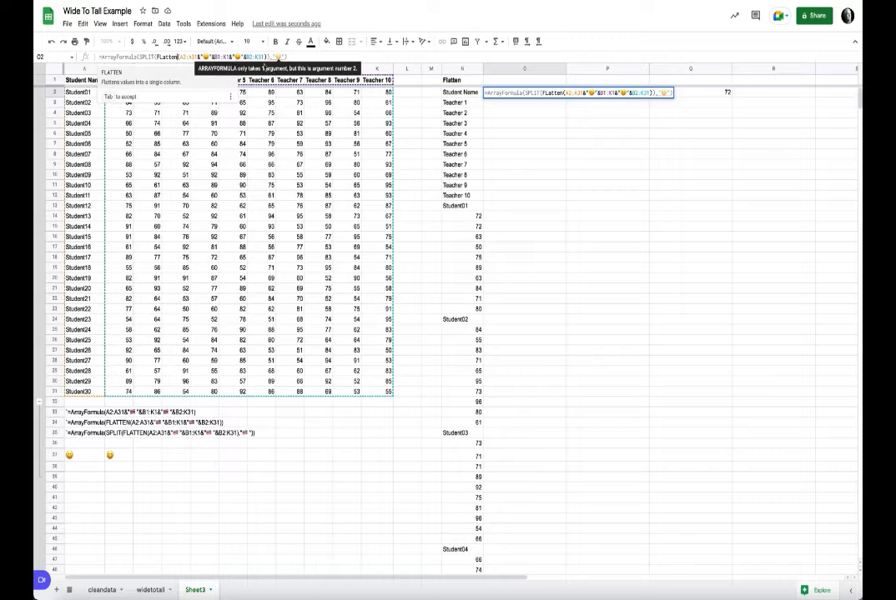
left_click(269, 58)
key("BackSpace")
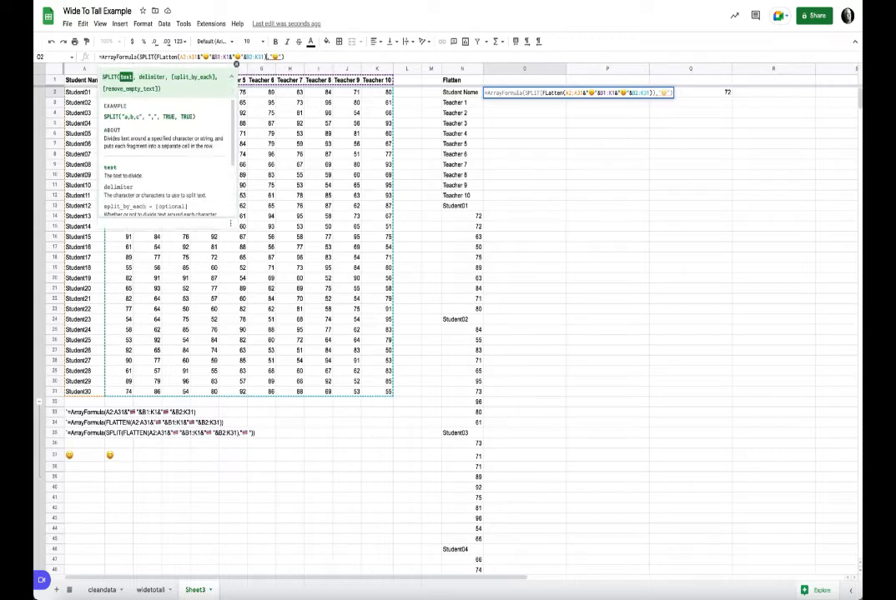
left_click(294, 58)
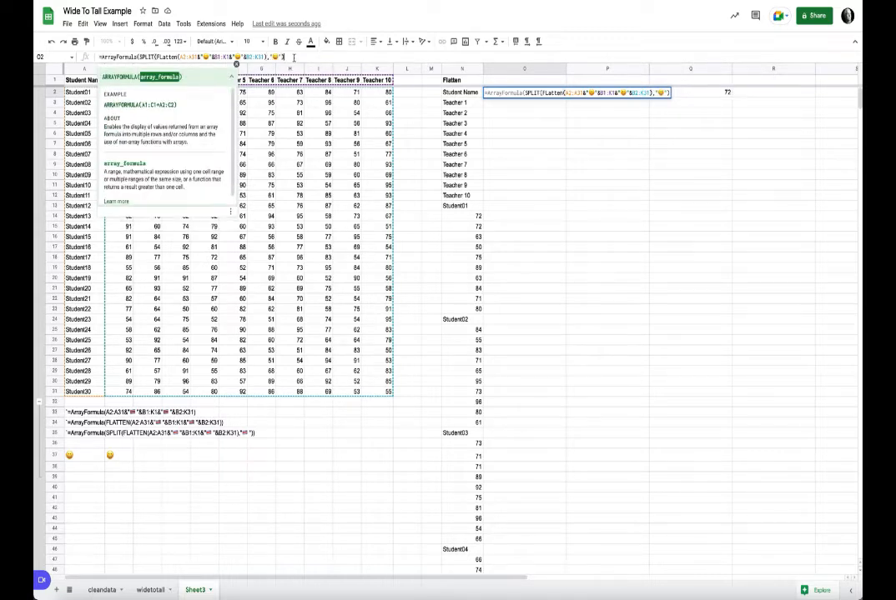
key("Return")
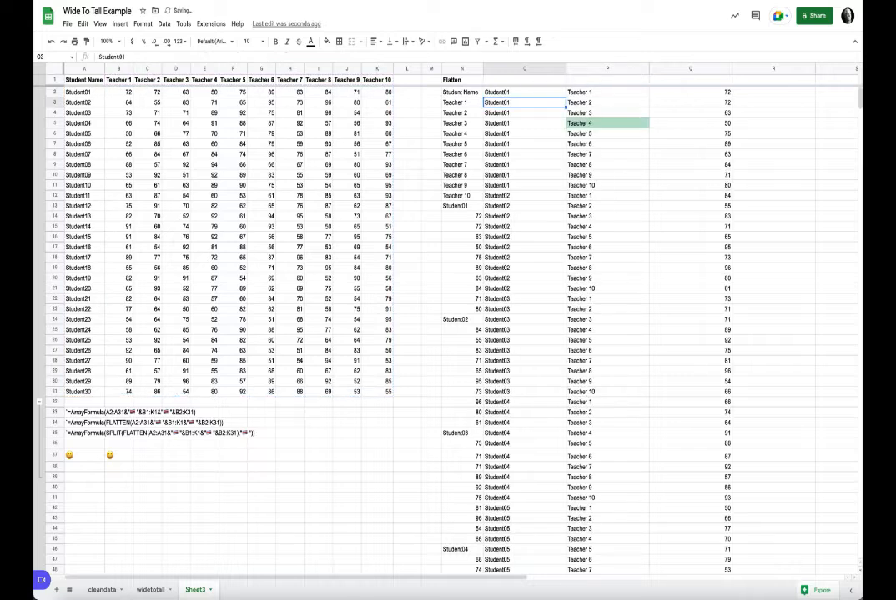
Fit the widths of columns O through Q to their contents
left_click(509, 93)
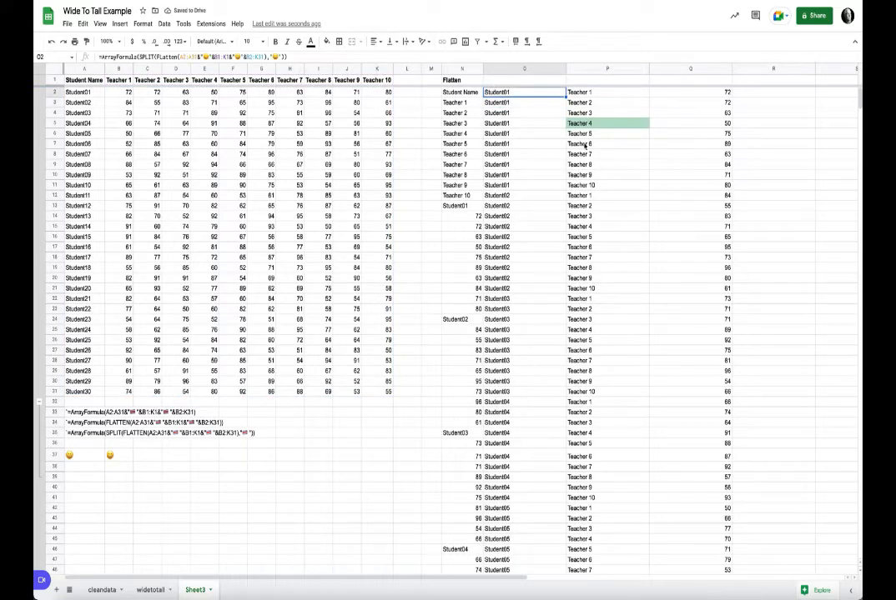
left_click_drag(542, 72, 649, 71)
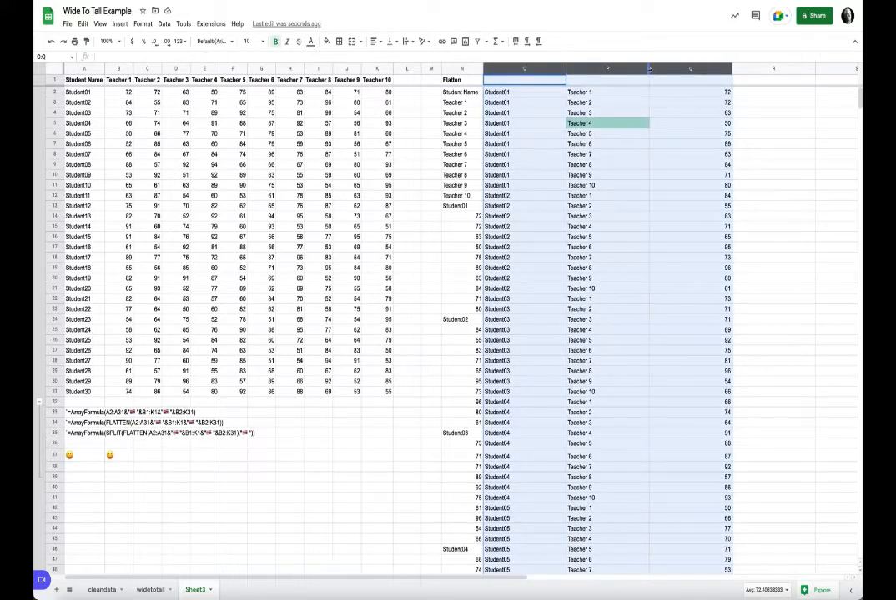
double_click(650, 71)
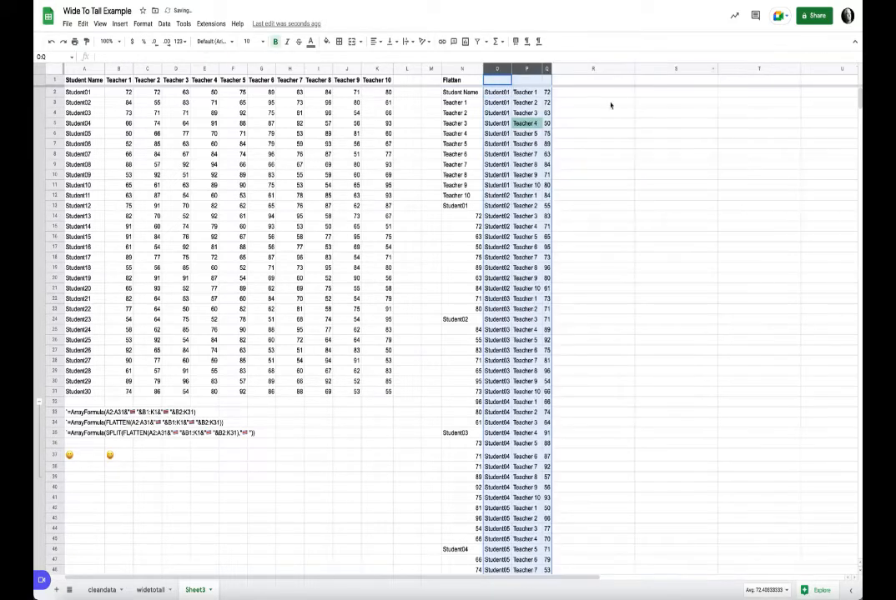
left_click(563, 94)
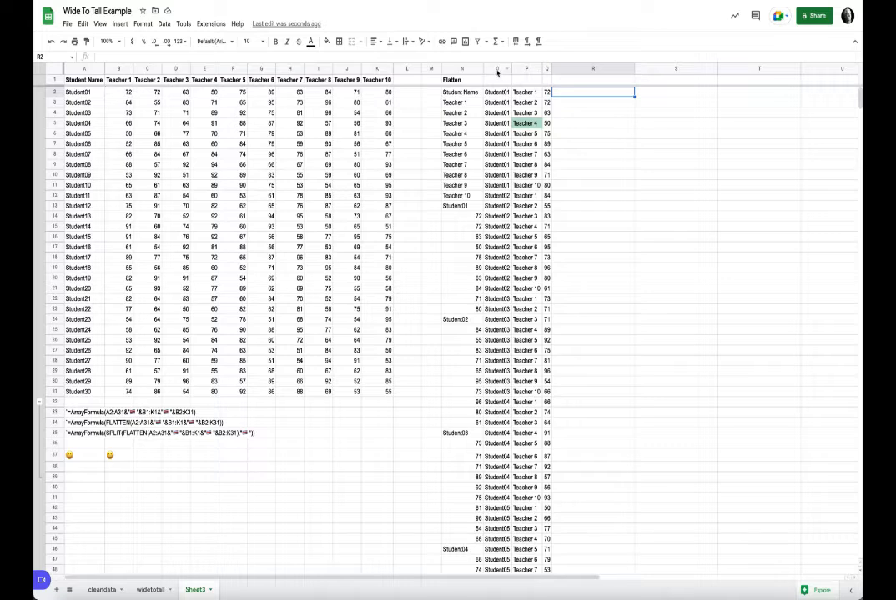
Enter the headings "Student", "Teacher" and "Score" in O1:Q1 and fit column Q's width to its heading
left_click(497, 69)
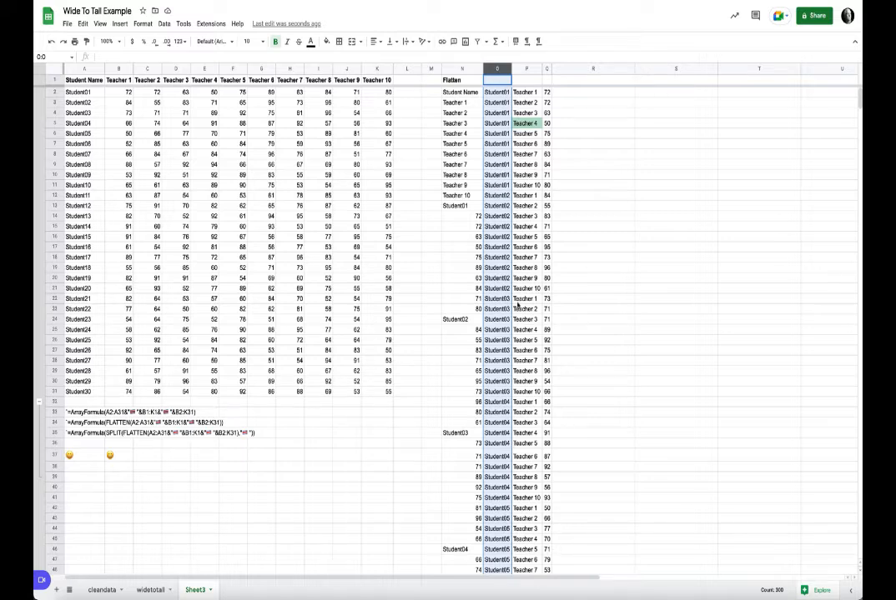
left_click(500, 81)
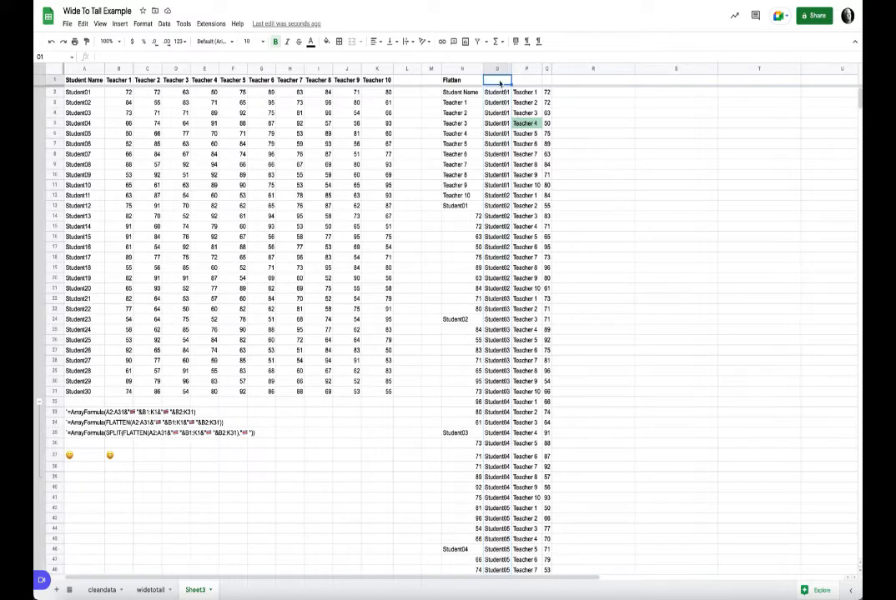
type("Student")
key("Tab")
type("Teacher")
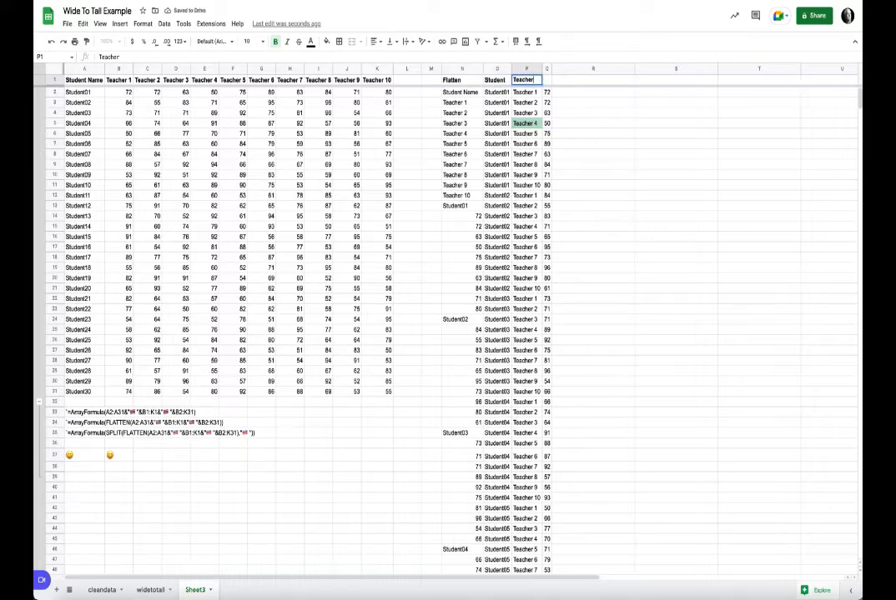
key("Tab")
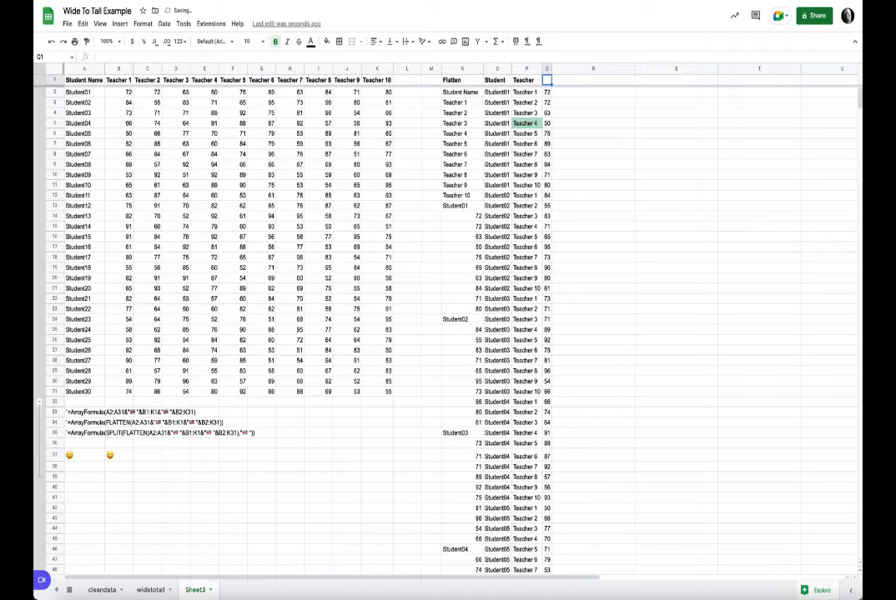
type("Score")
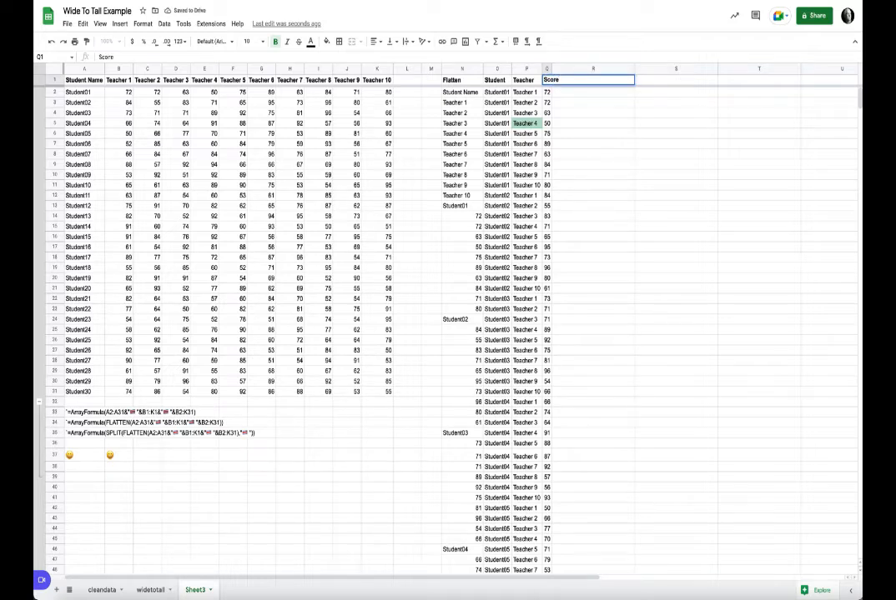
key("Return")
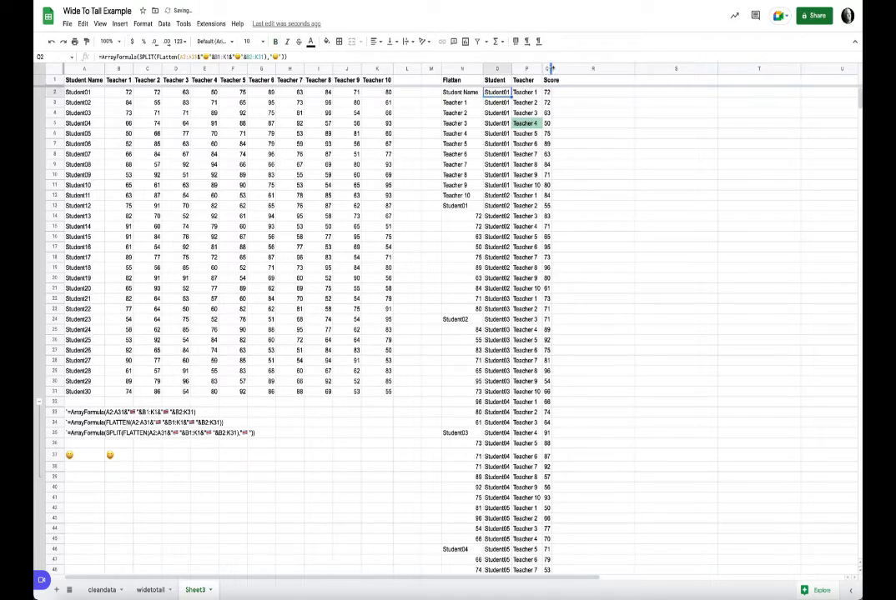
double_click(550, 68)
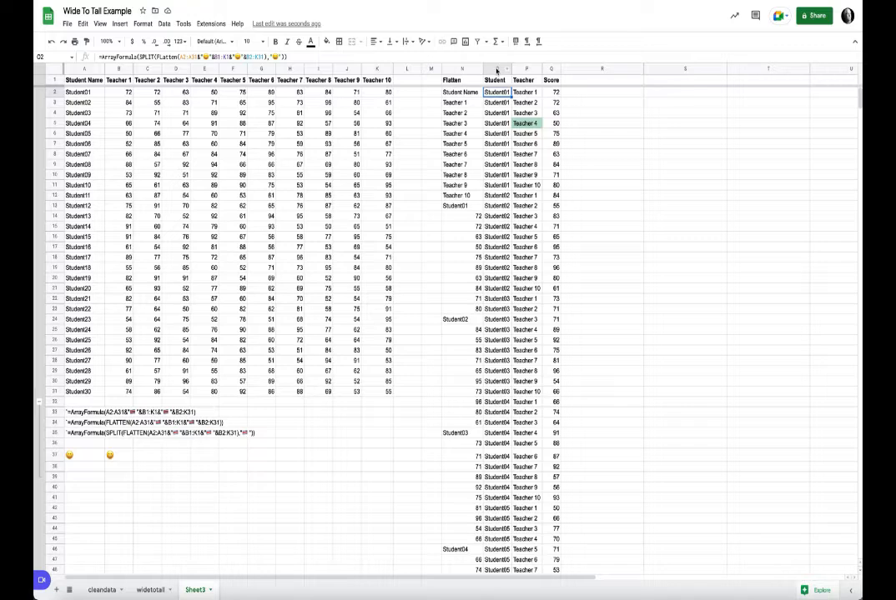
Create a pivot table from columns O:Q on the existing sheet at Sheet3!R2
left_click_drag(497, 68, 551, 70)
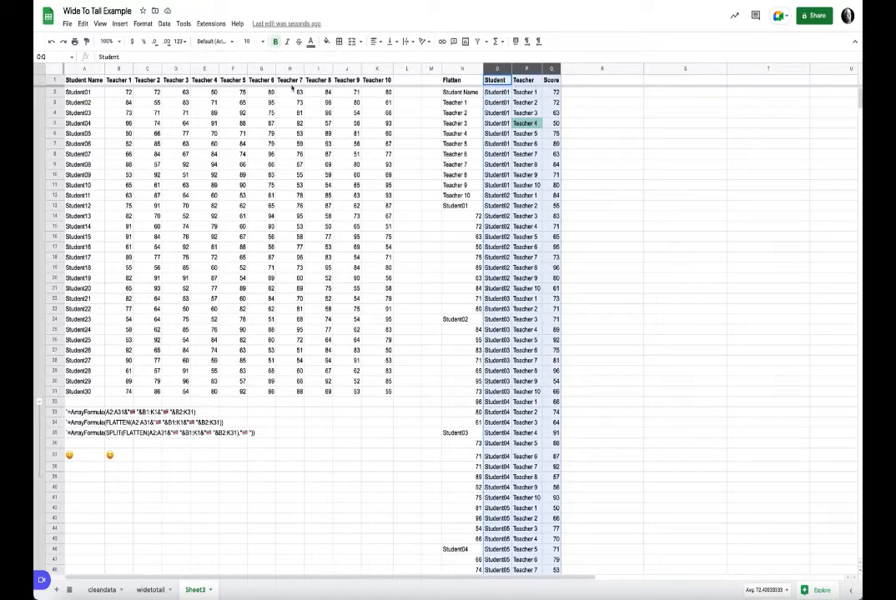
left_click(121, 24)
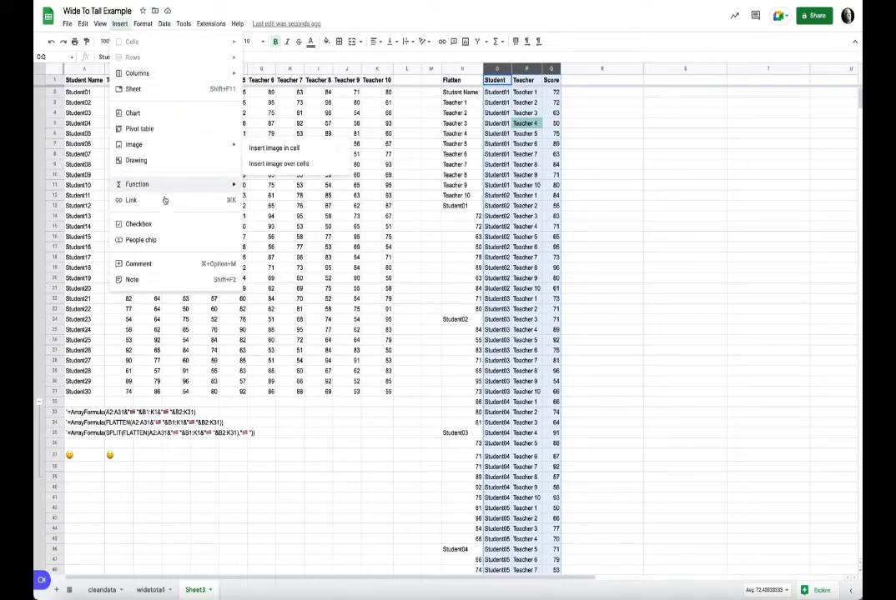
left_click(169, 132)
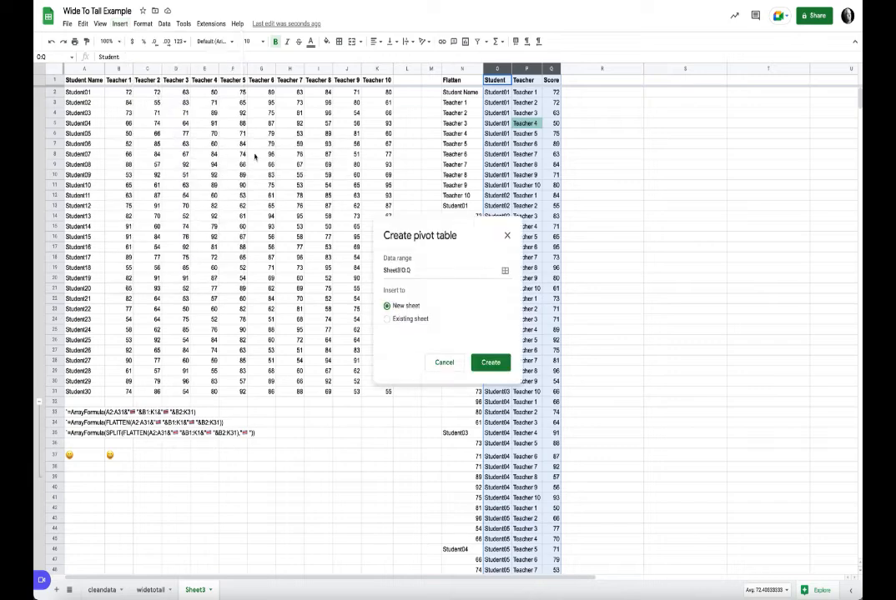
left_click(395, 319)
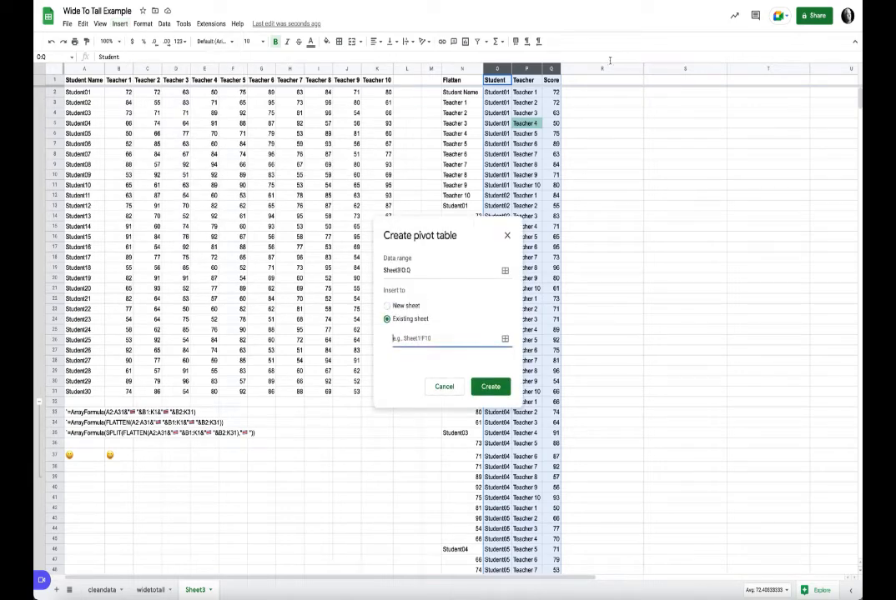
left_click(609, 96)
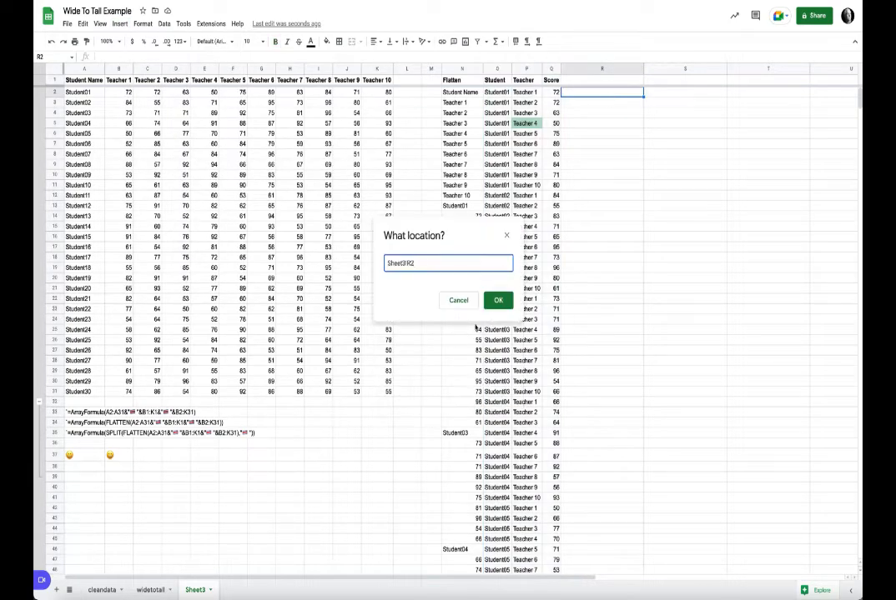
left_click(500, 301)
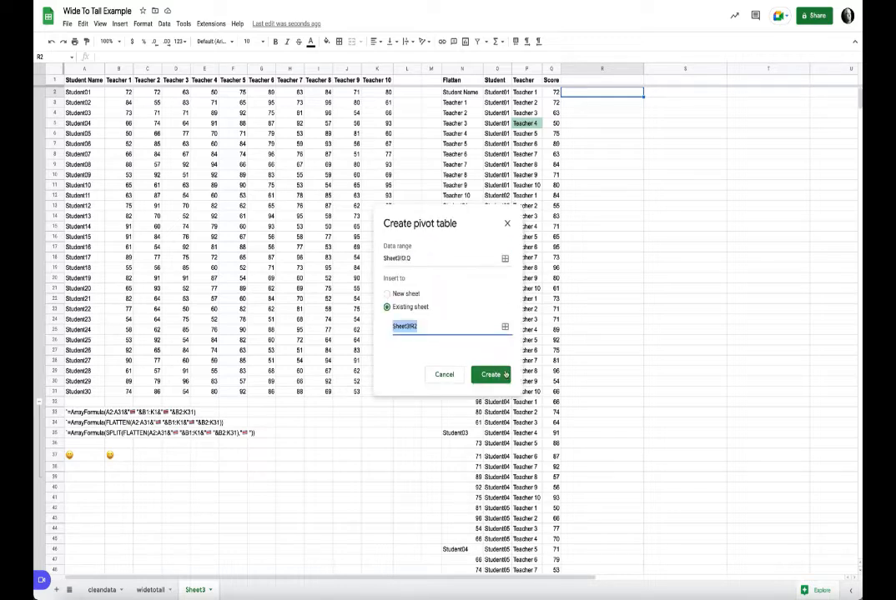
left_click(490, 375)
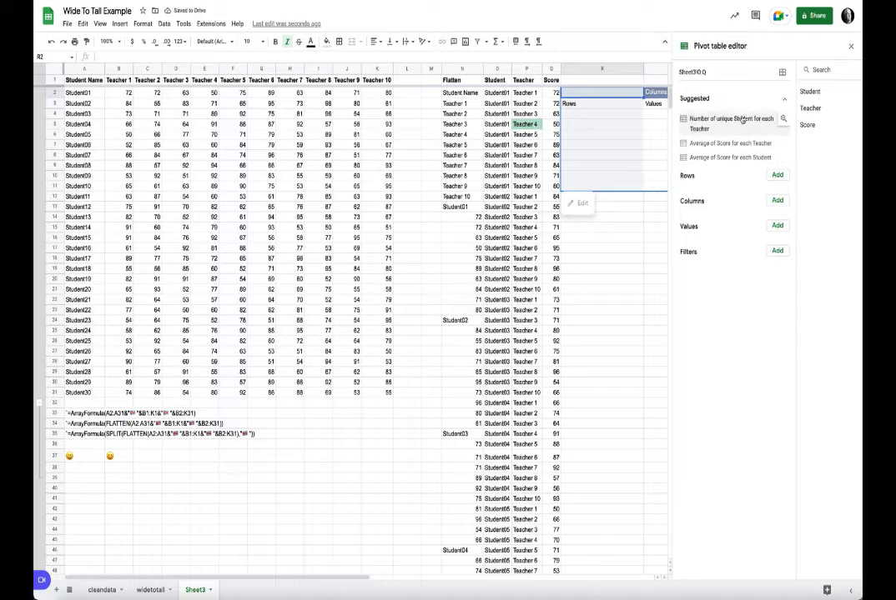
Add Student as the pivot table's rows and Score as its values, and fit columns R and S to their contents
scroll(600, 134, "right", 3)
scroll(600, 134, "right", 4)
scroll(600, 133, "down", 1)
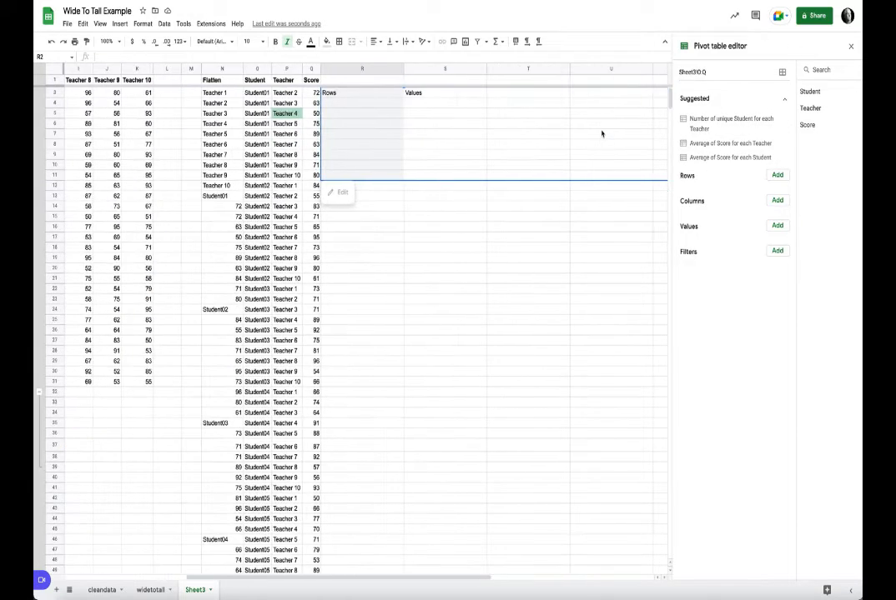
scroll(602, 134, "left", 2)
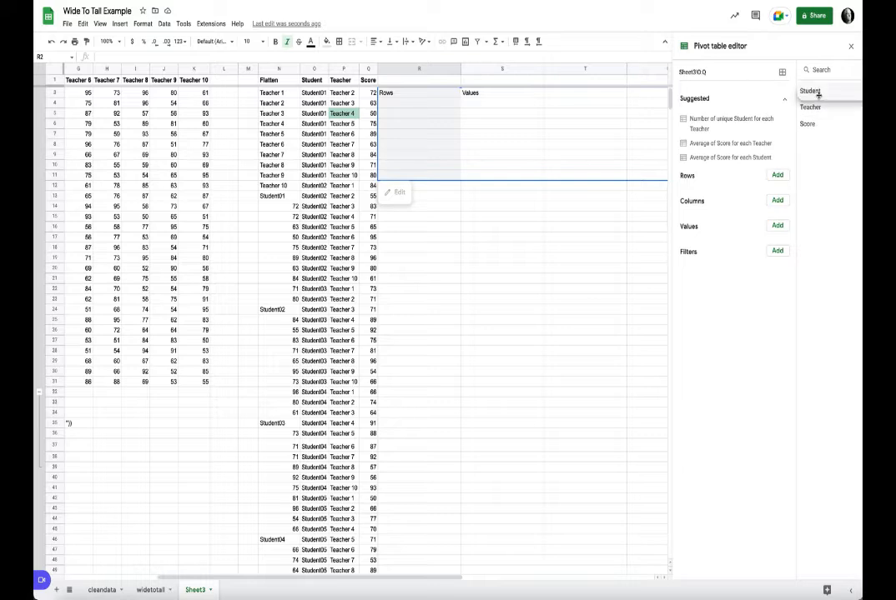
left_click_drag(818, 94, 736, 191)
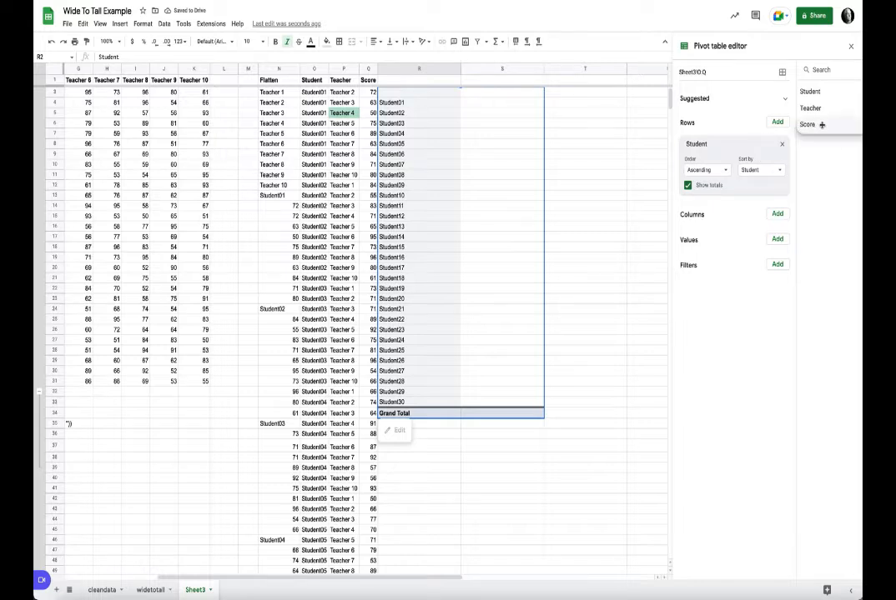
left_click_drag(820, 124, 741, 255)
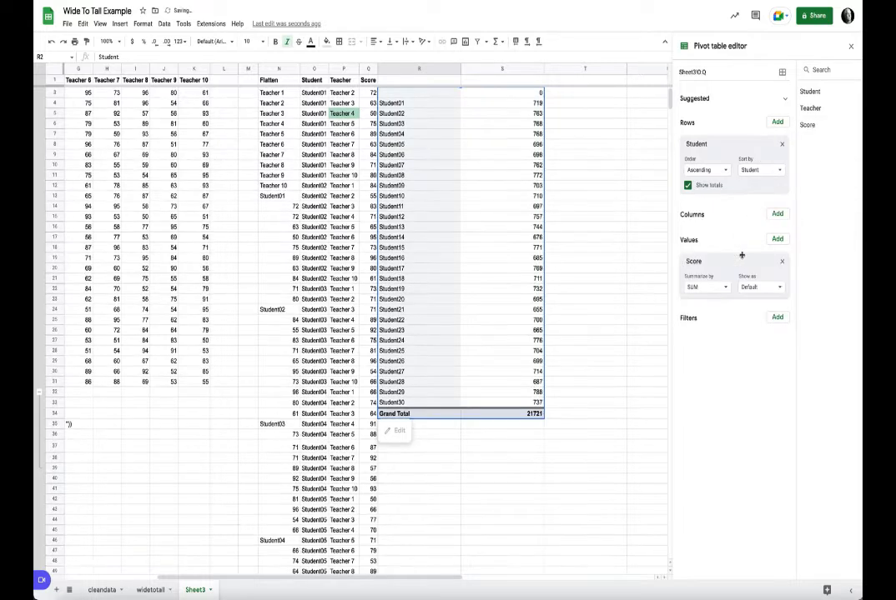
left_click_drag(382, 68, 508, 70)
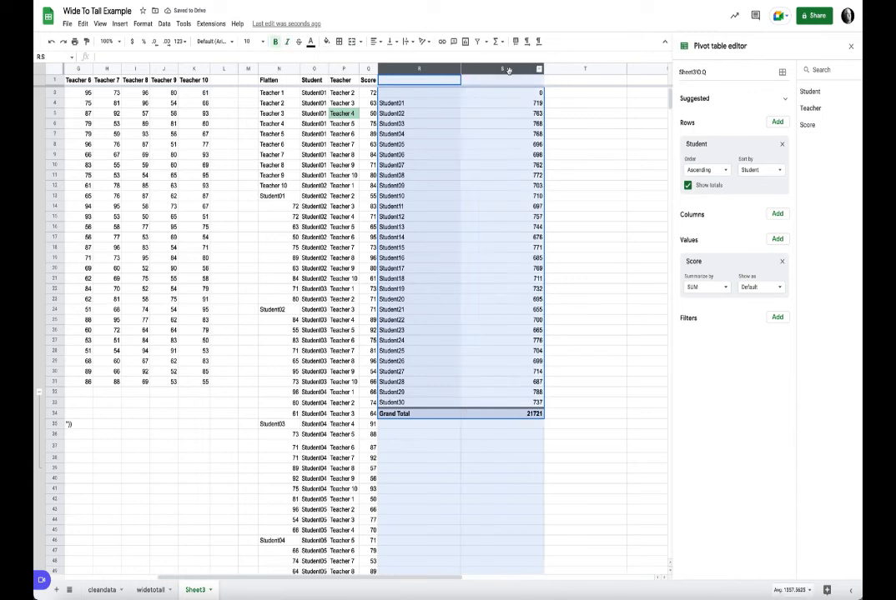
double_click(461, 70)
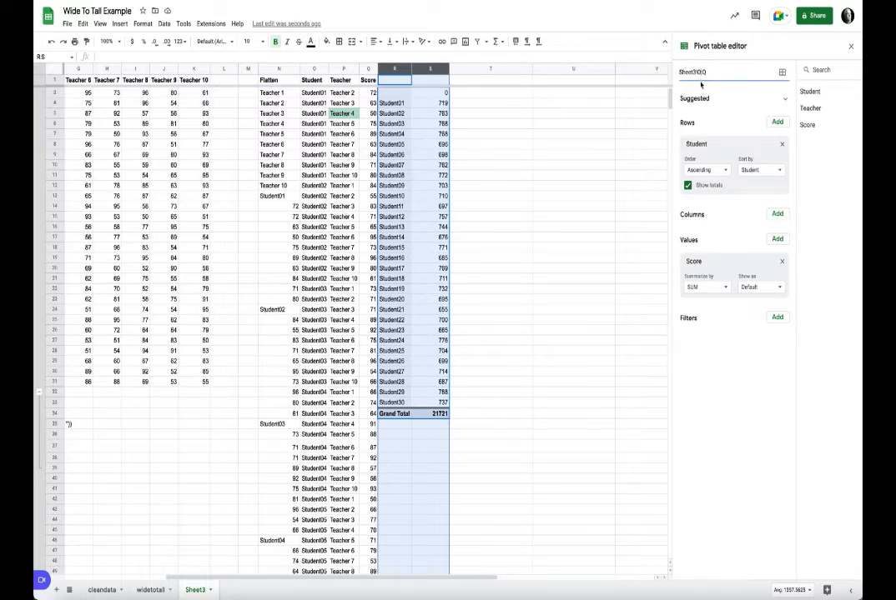
Set the pivot table's data range to Sheet3!O1:Q1000
type("1")
key("Return")
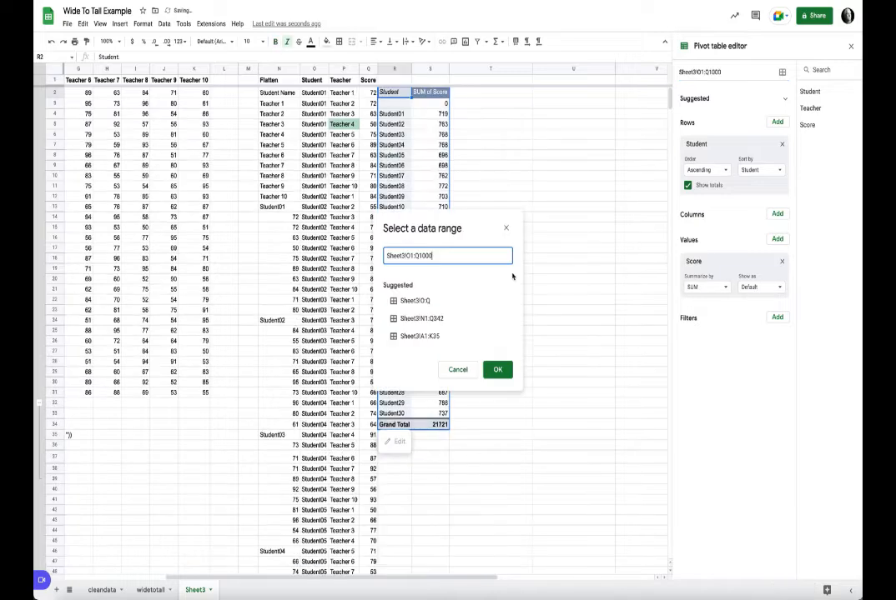
left_click(498, 369)
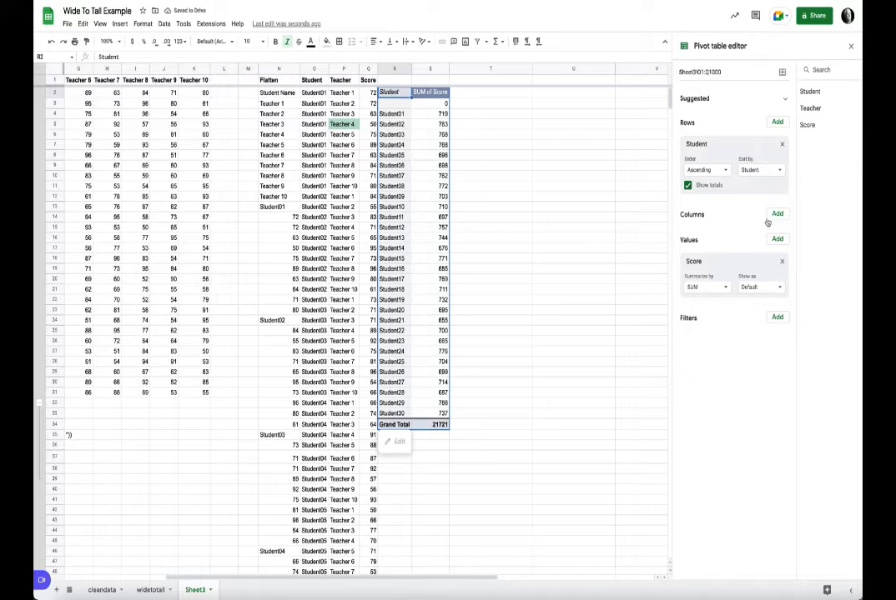
Summarize the pivot table's Score values by AVERAGE and add a Student filter that excludes (Blank)
left_click(717, 287)
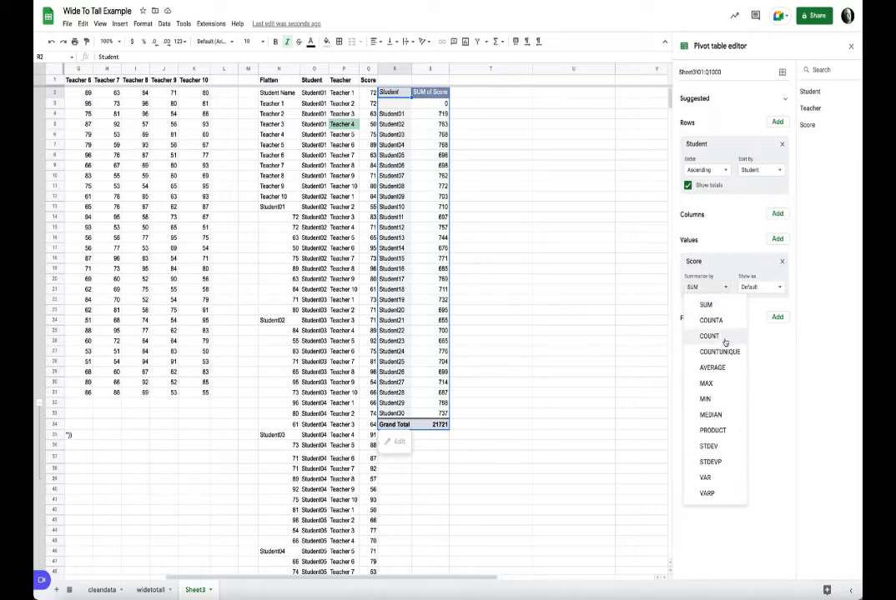
left_click(713, 367)
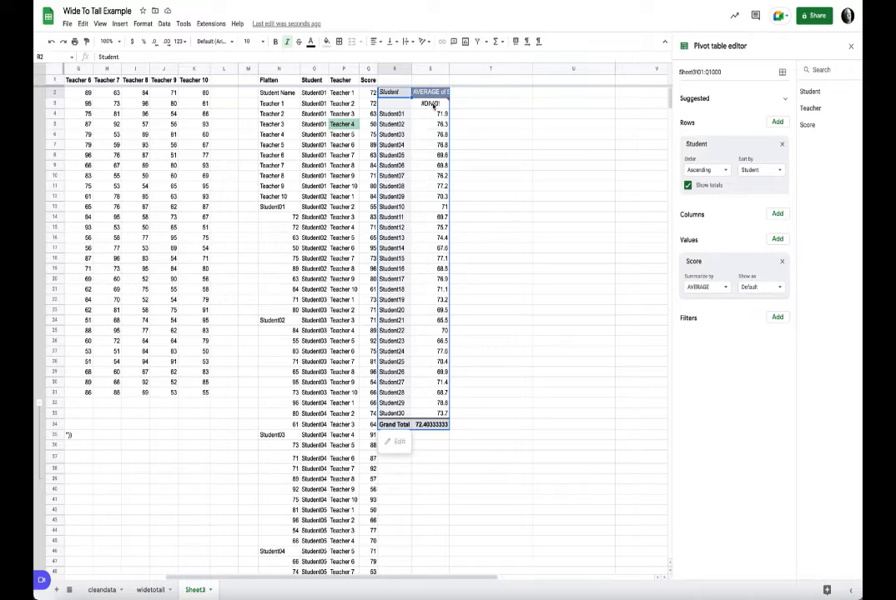
mouse_move(433, 105)
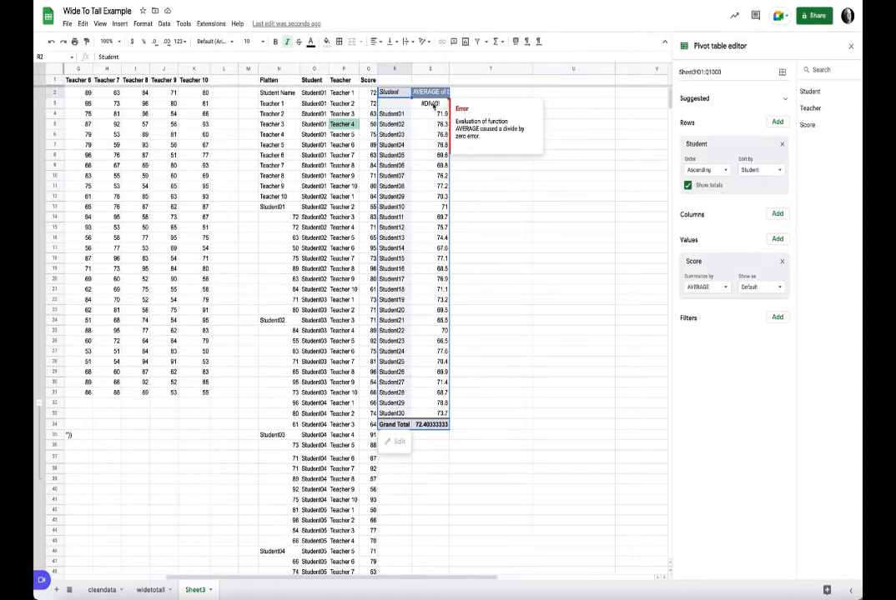
left_click(777, 318)
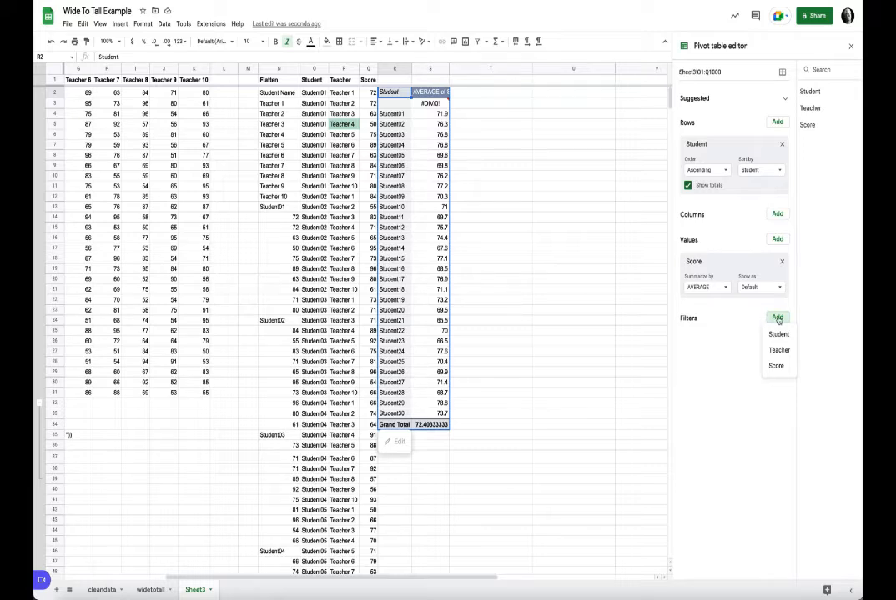
left_click(778, 334)
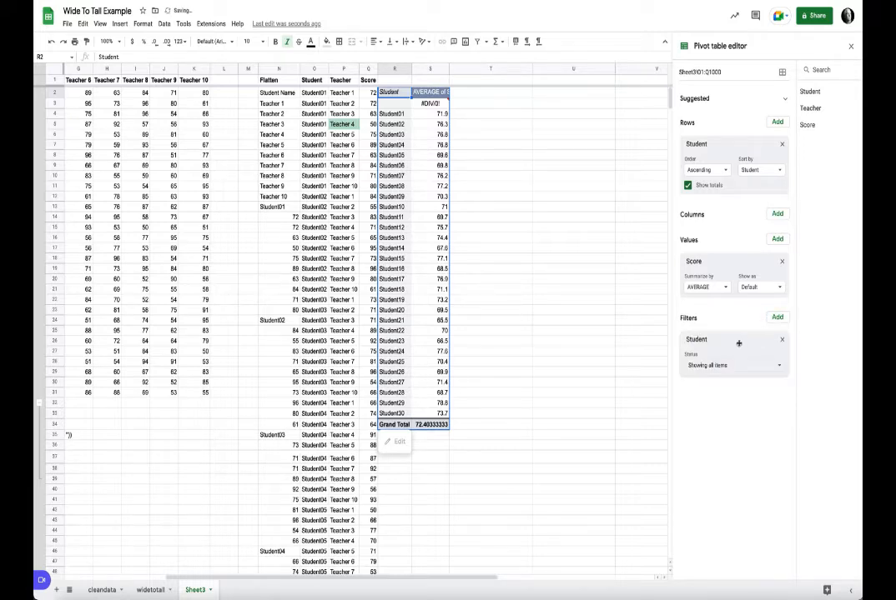
left_click(763, 369)
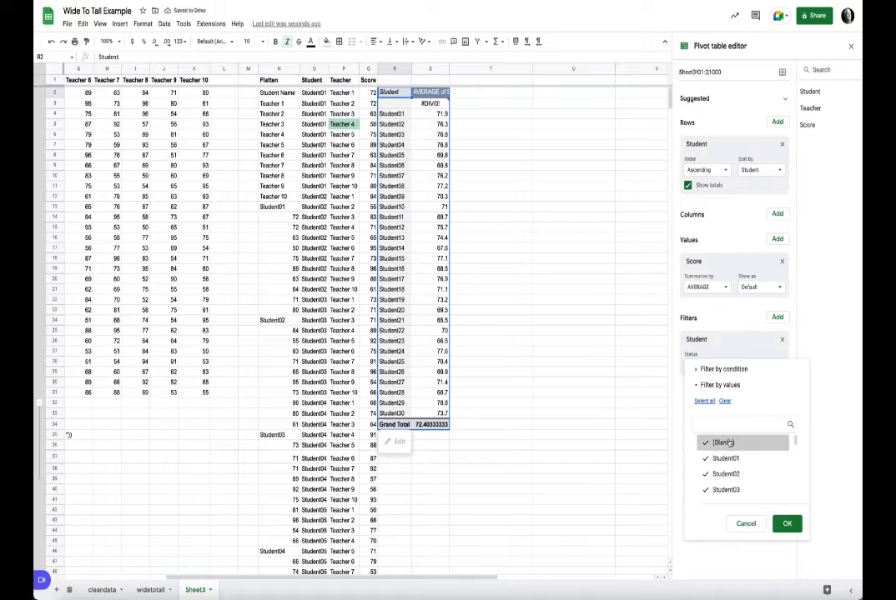
left_click(724, 443)
left_click(785, 522)
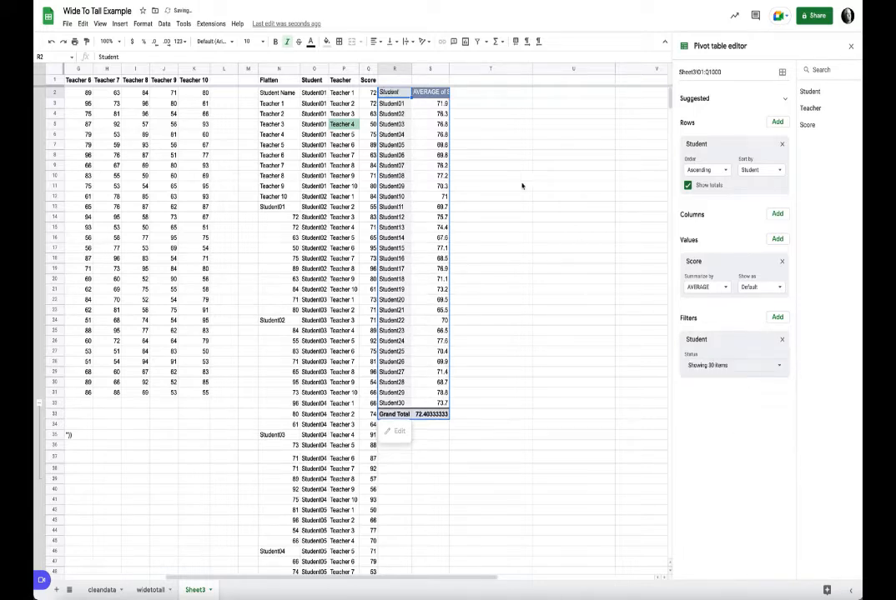
Move the student pivot table from R2 to S2 and fit column T's width to its contents
left_click(478, 342)
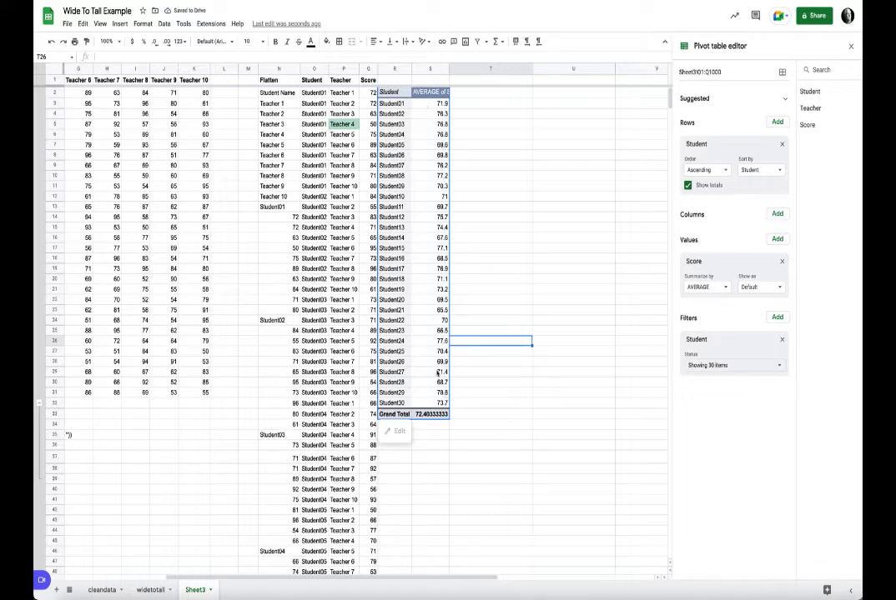
left_click(397, 93)
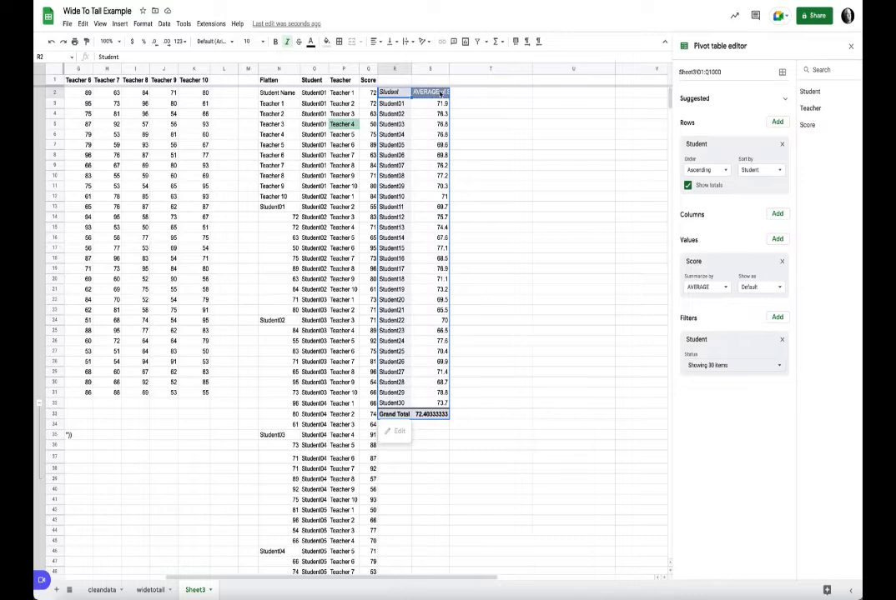
left_click_drag(441, 93, 442, 95)
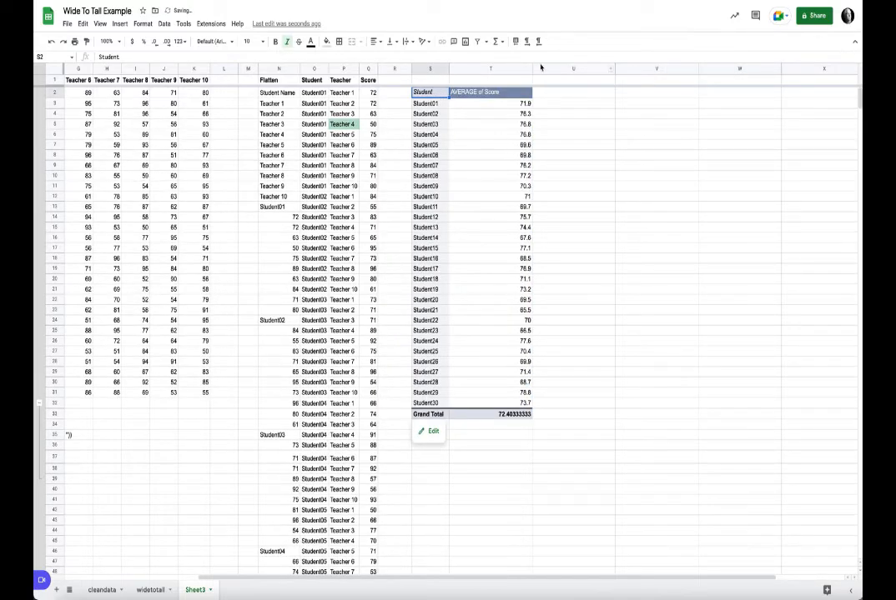
double_click(532, 69)
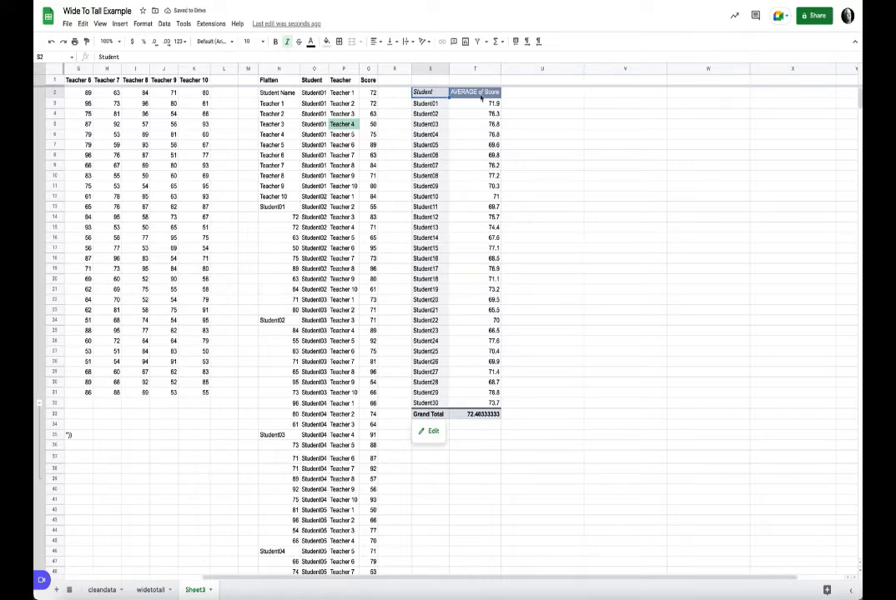
Narrow the empty column U and paste a copy of the student pivot table at V2
left_click_drag(583, 71, 521, 71)
left_click(545, 95)
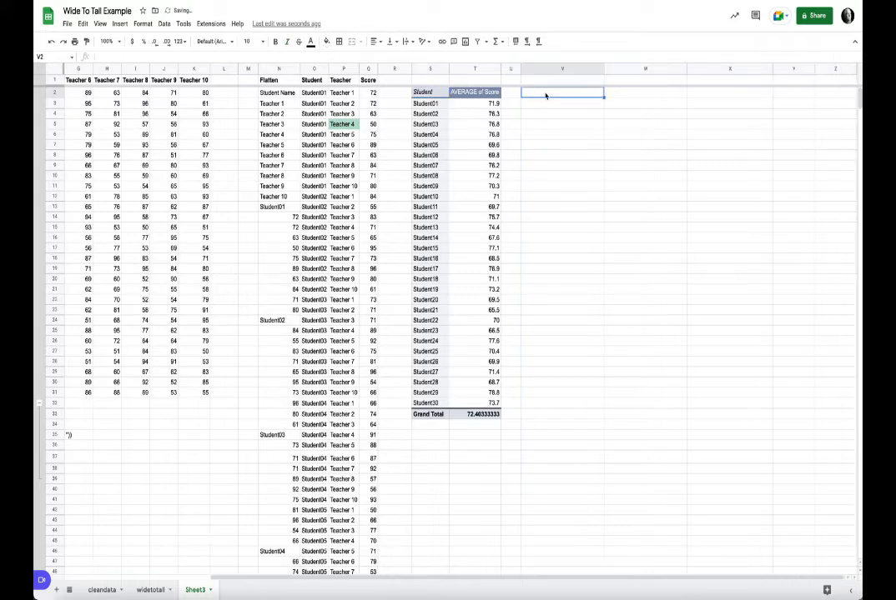
key("ctrl+v")
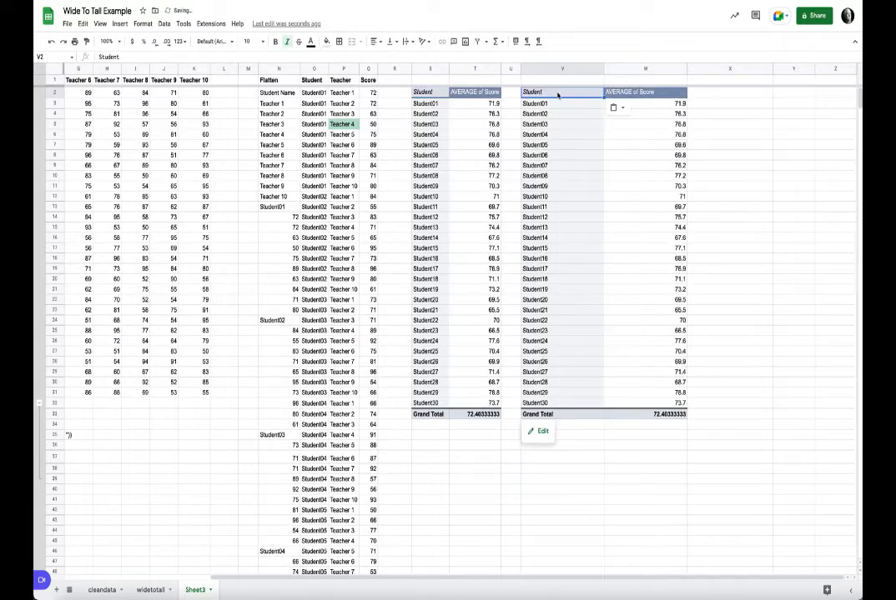
Replace Student with Teacher as the rows of the pivot table at V2 and close its editor
left_click(538, 432)
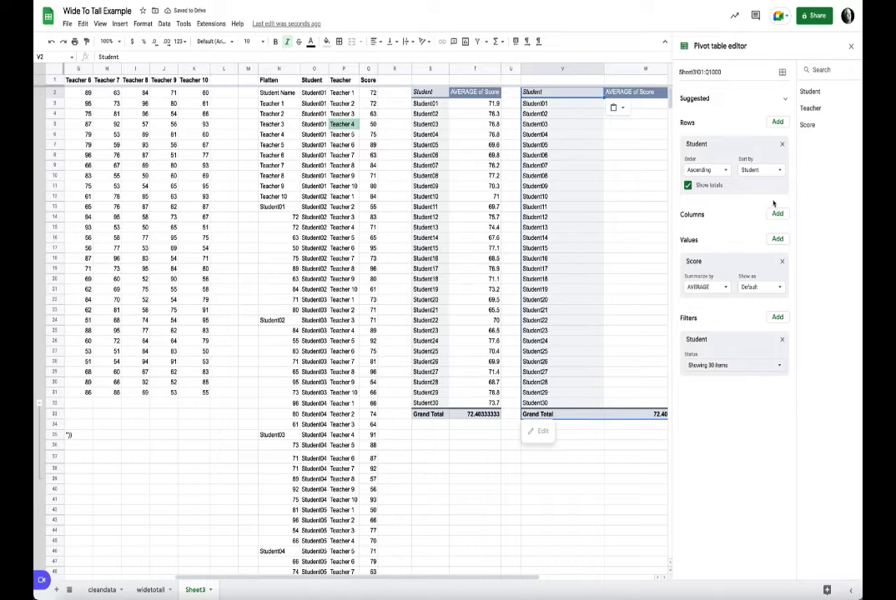
left_click_drag(808, 108, 711, 158)
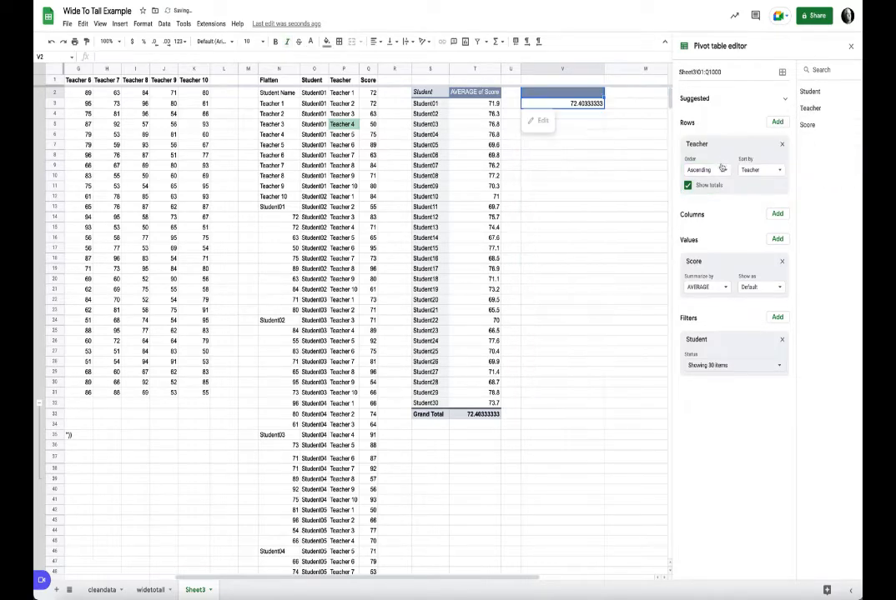
left_click(850, 46)
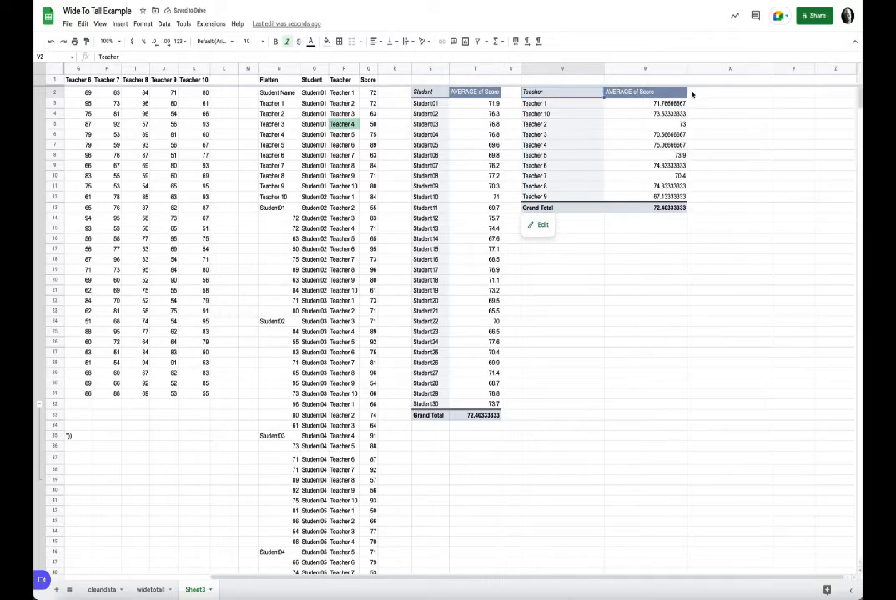
Fit the widths of columns V and W to their contents and select the teacher averages in W3:W12
left_click_drag(584, 70, 639, 70)
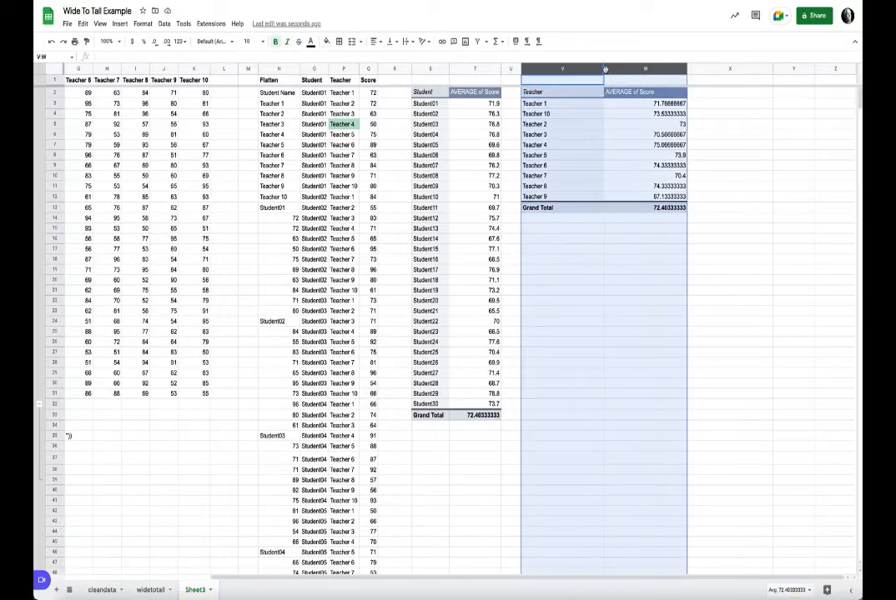
scroll(584, 167, "left", 2)
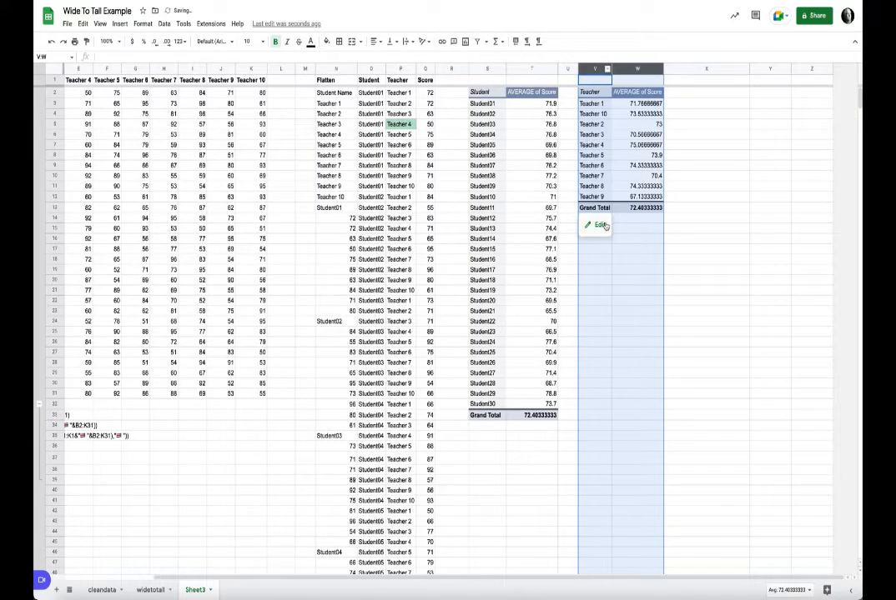
scroll(236, 257, "left", 4)
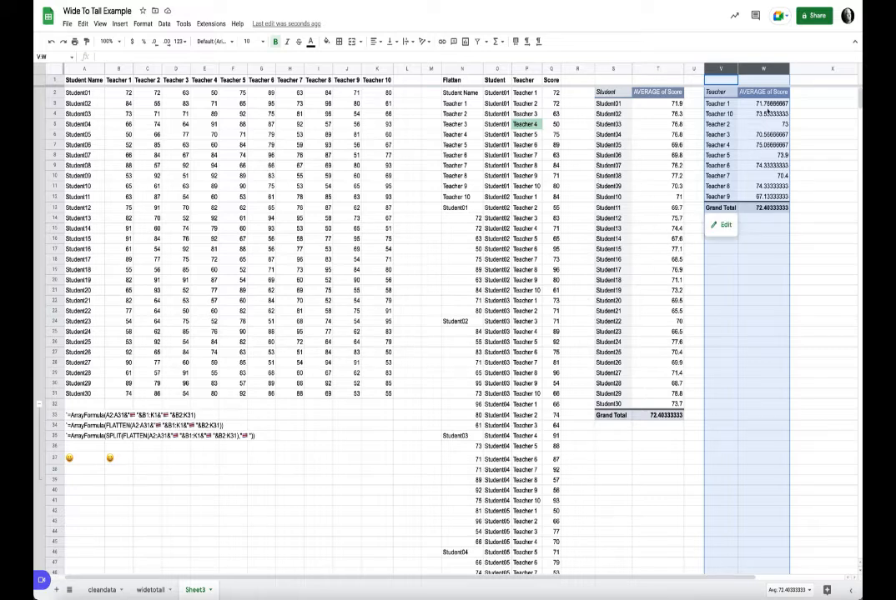
left_click_drag(767, 107, 761, 197)
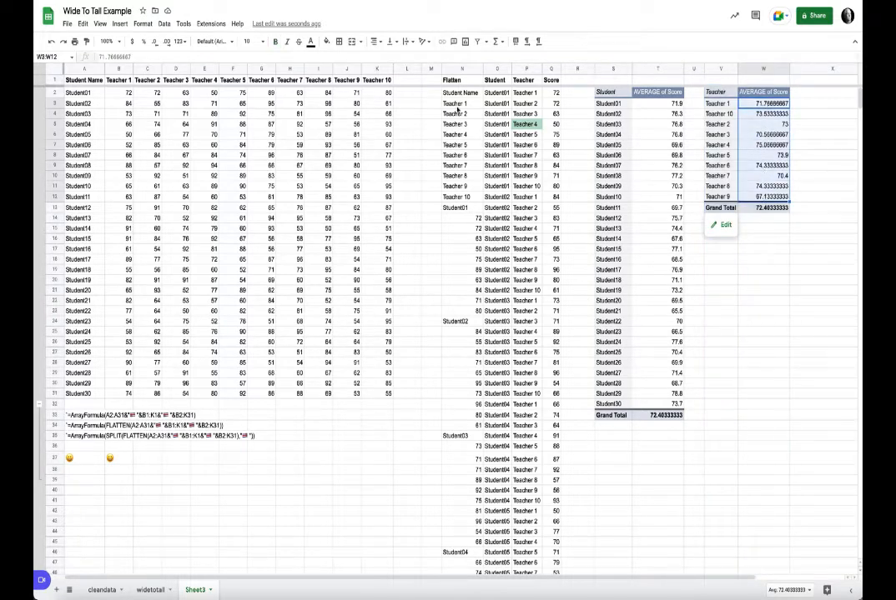
Display the teacher averages in W3:W12 with one decimal place
left_click(154, 42)
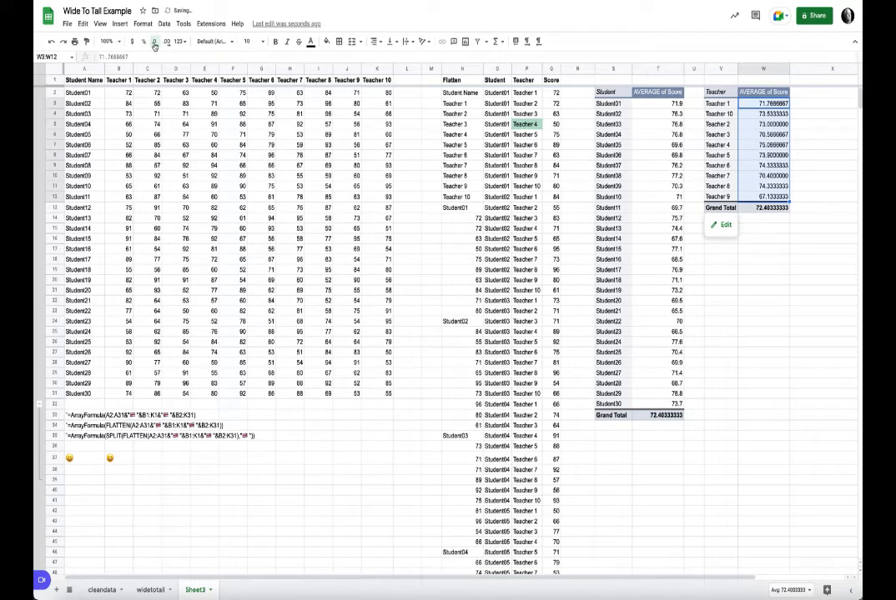
left_click(154, 41)
left_click(155, 41)
left_click(154, 42)
left_click(154, 42)
left_click(155, 41)
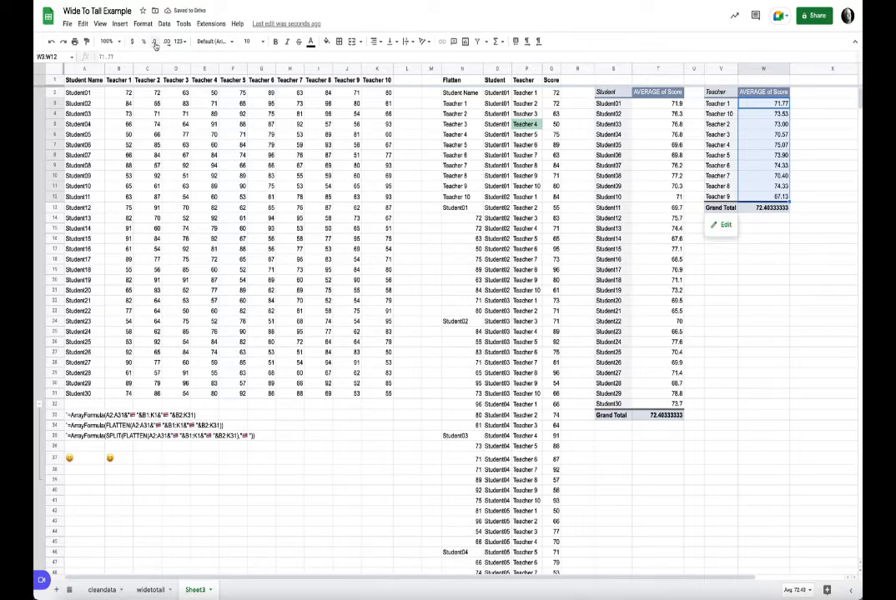
left_click(154, 42)
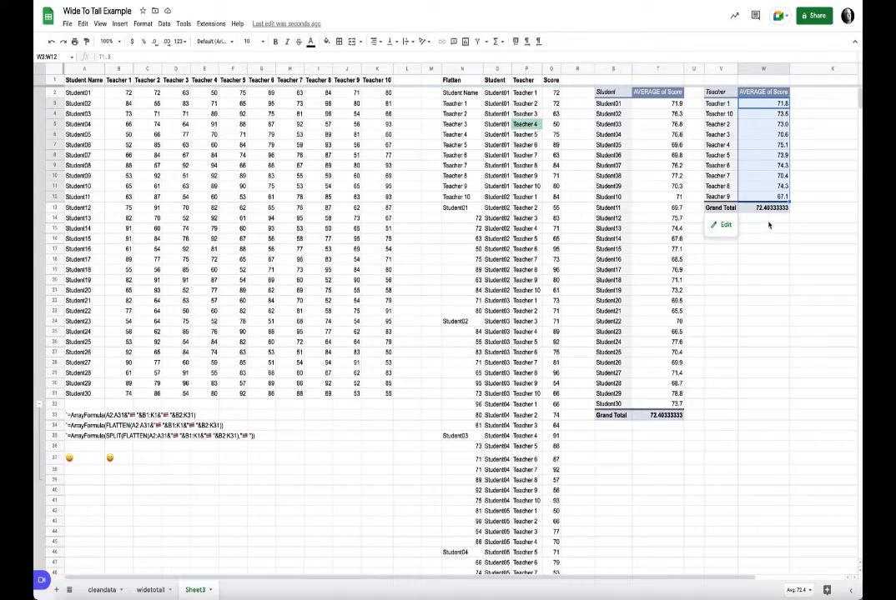
Insert a chart from the teacher averages in V2:W12 and remove it
left_click_drag(725, 95, 777, 196)
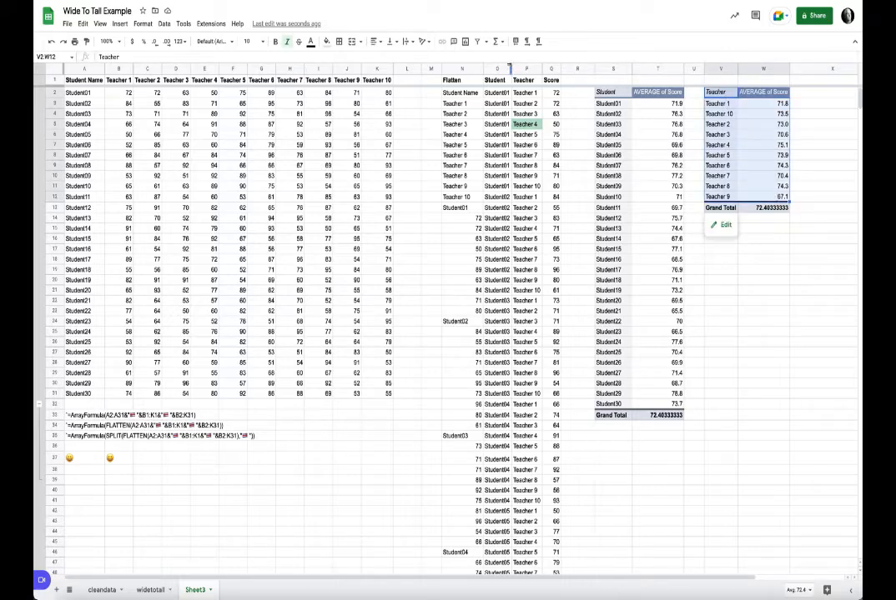
left_click(465, 42)
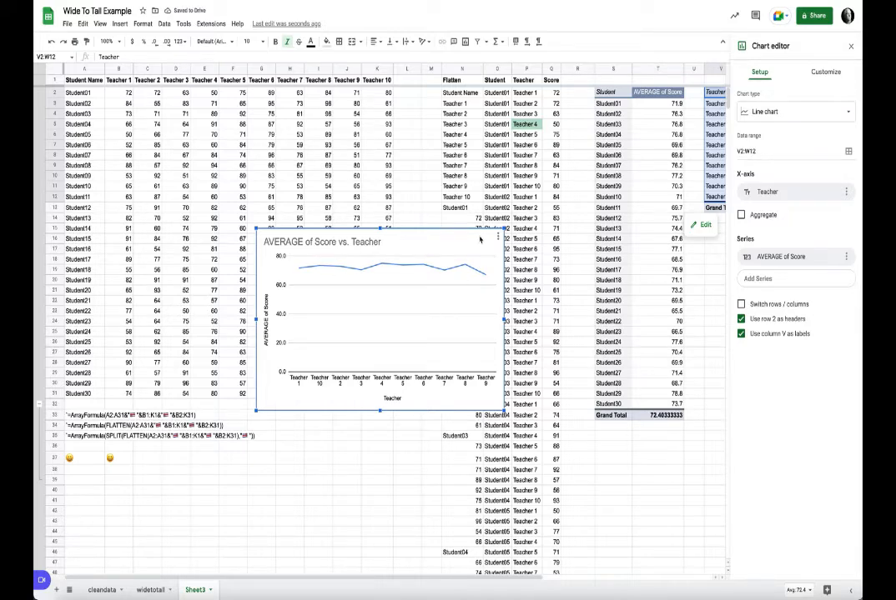
key("Delete")
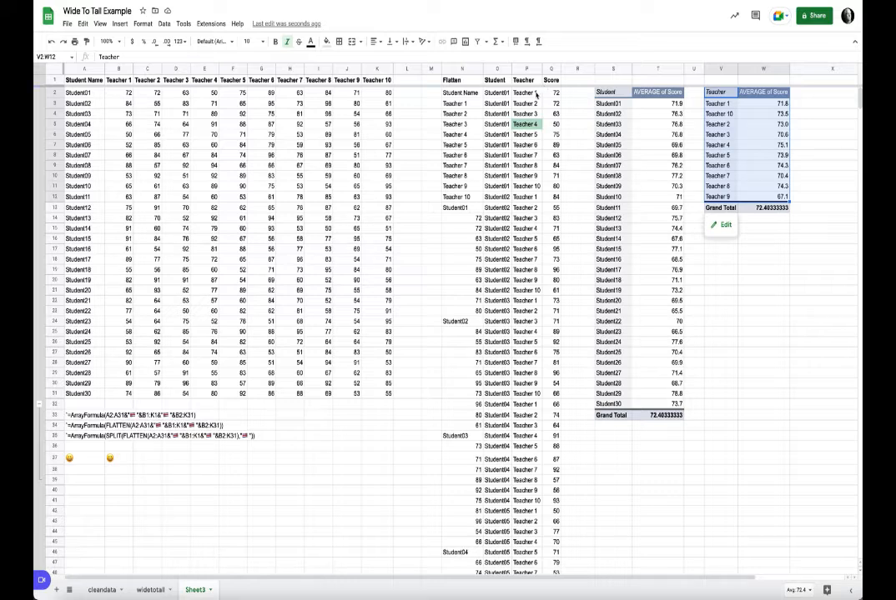
Select the wide table A1:K31 and collapse the row group holding the formula notes below it
left_click(204, 280)
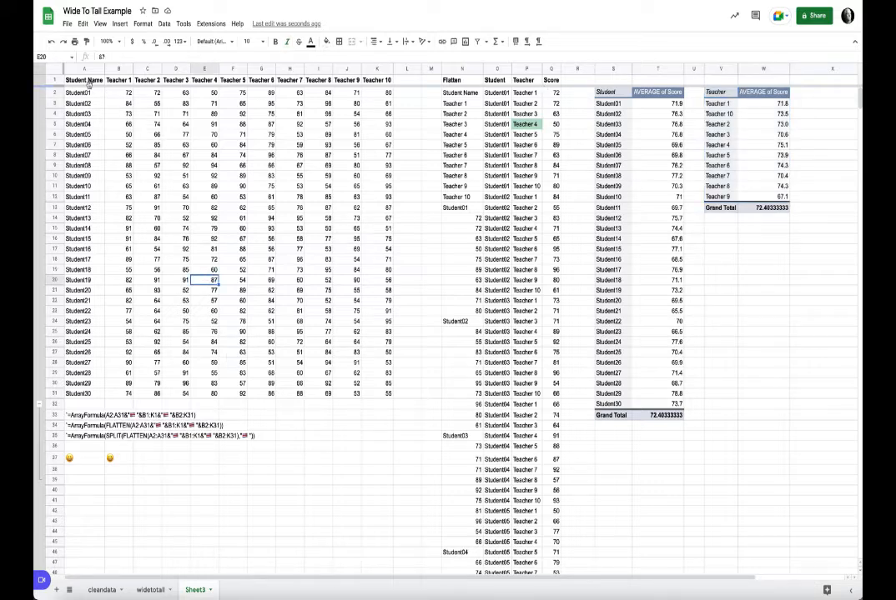
left_click_drag(83, 80, 373, 397)
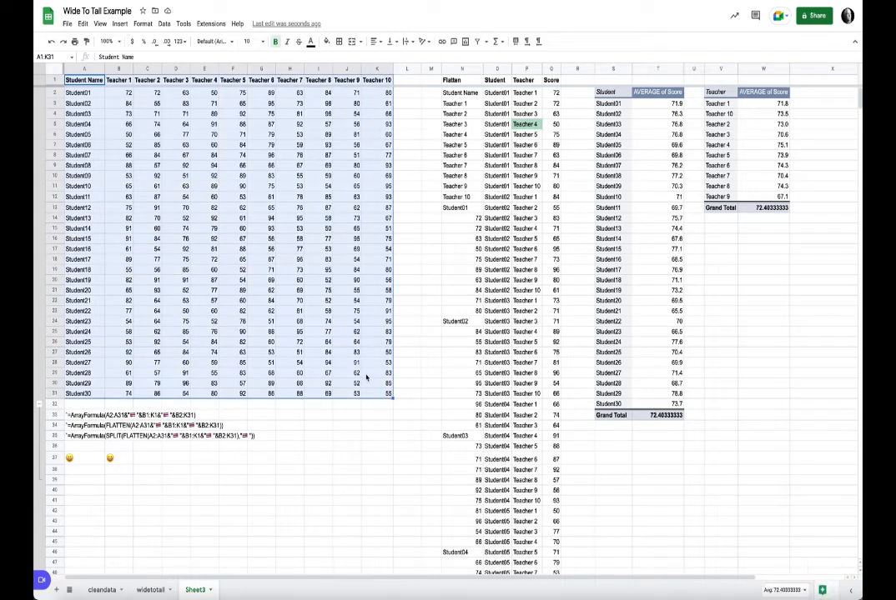
left_click(39, 406)
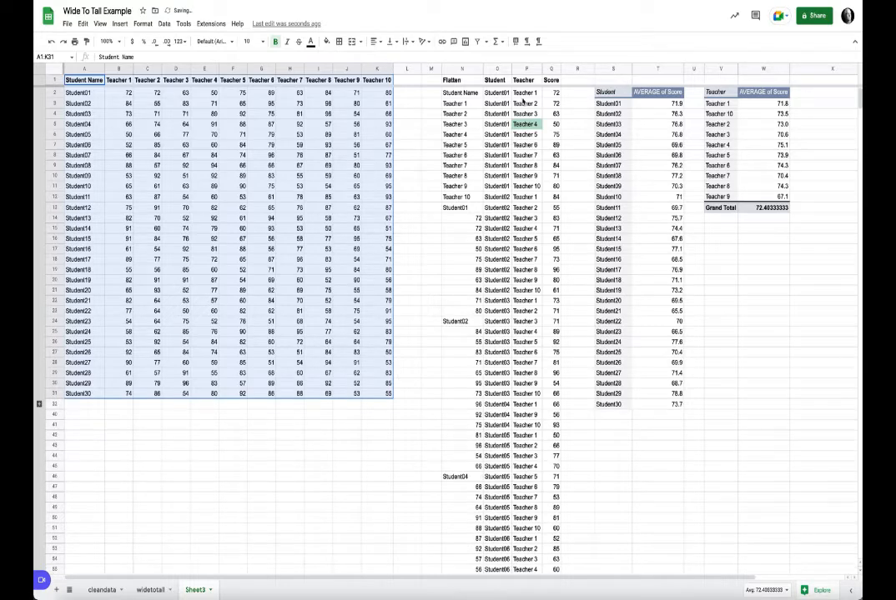
Cut the ArrayFormula text after the equals sign out of the tall table's first data cell, P2
left_click(495, 82)
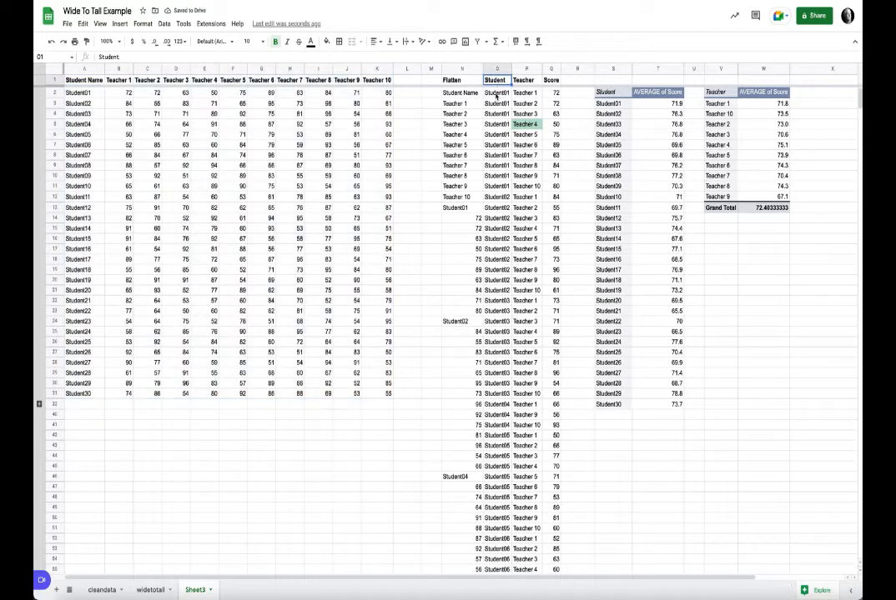
left_click(496, 93)
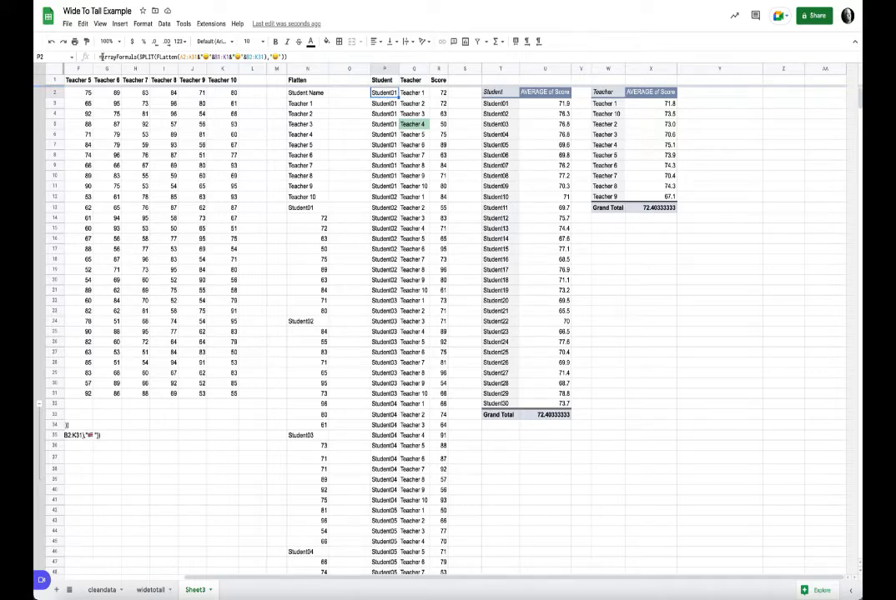
left_click_drag(100, 57, 289, 57)
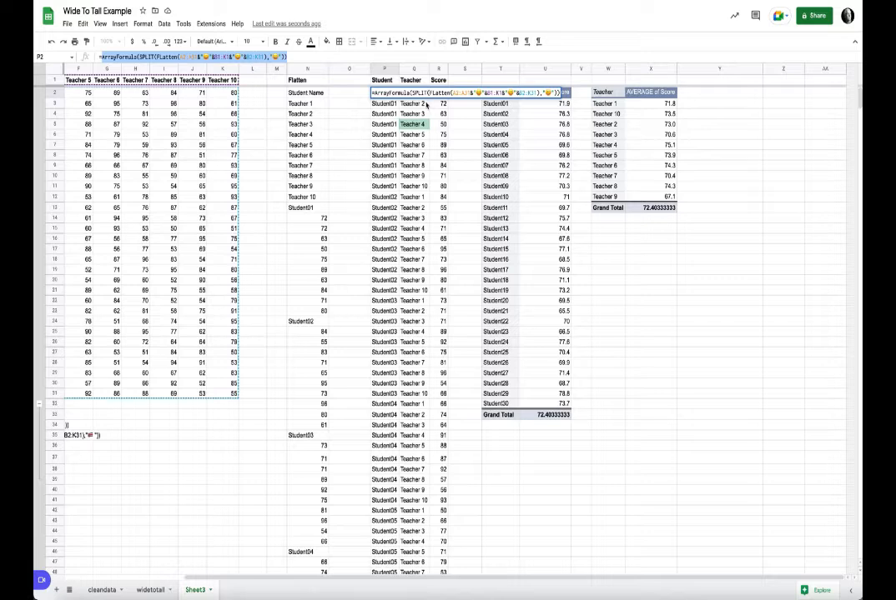
key("BackSpace")
key("Return")
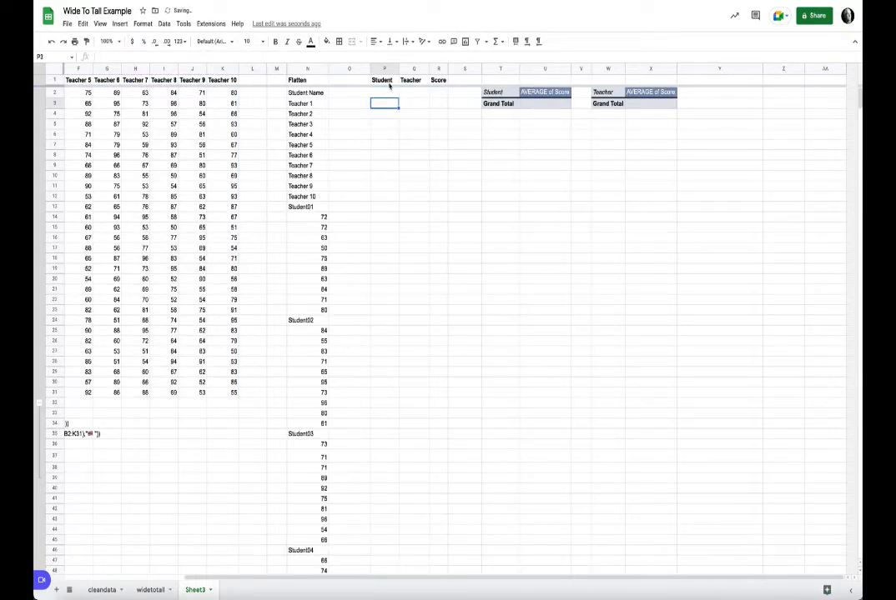
Turn the Student header in P1 into the start of an array formula: ={"Student","Teacher","Score";
left_click(385, 80)
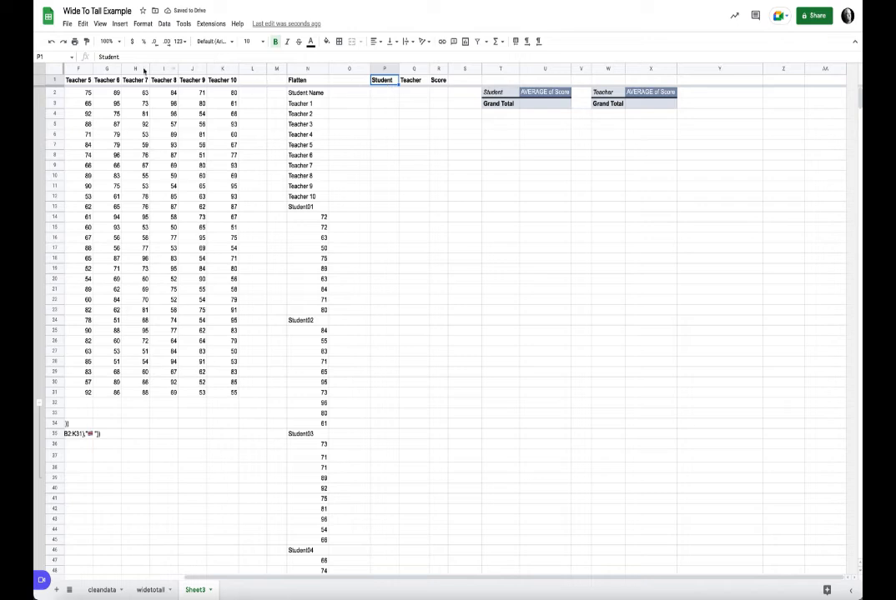
left_click(100, 57)
type("=")
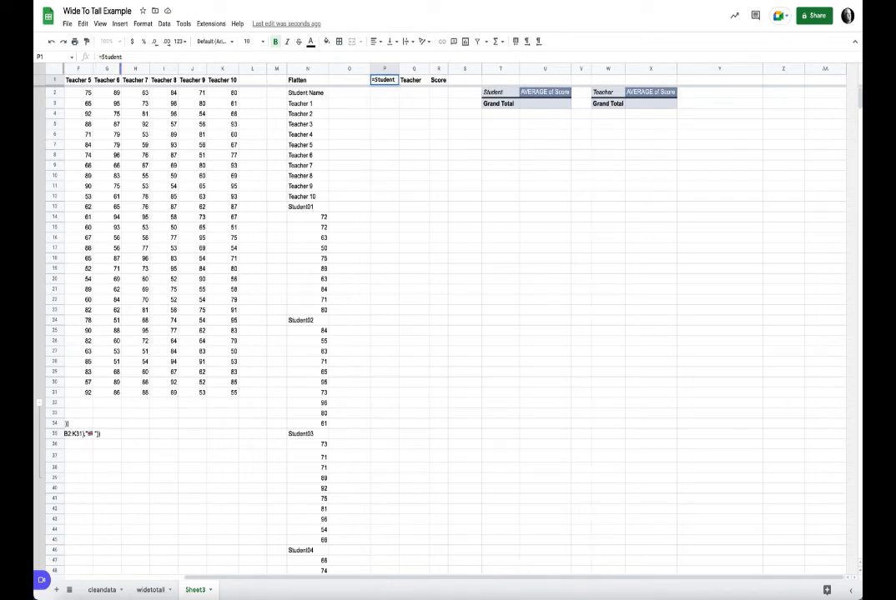
type("{\"")
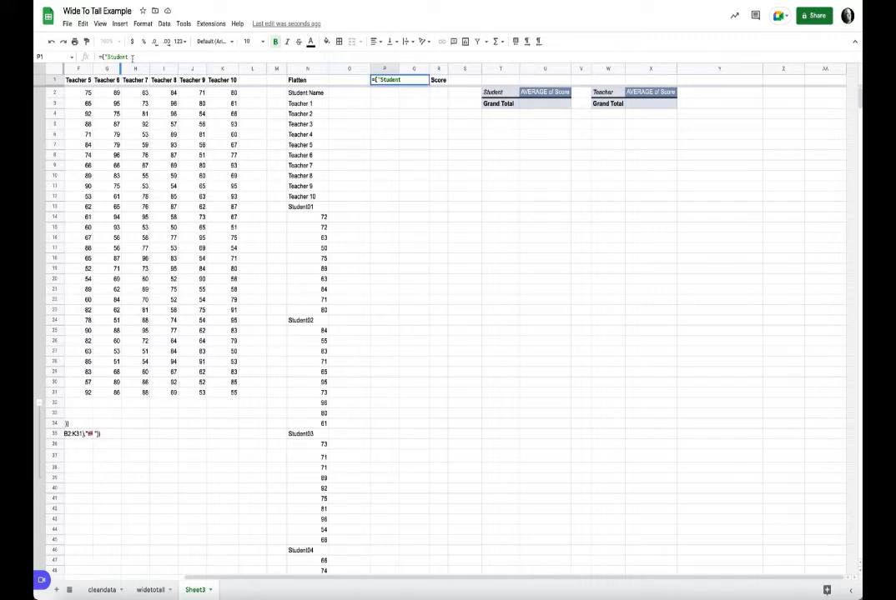
type("\"")
type(",")
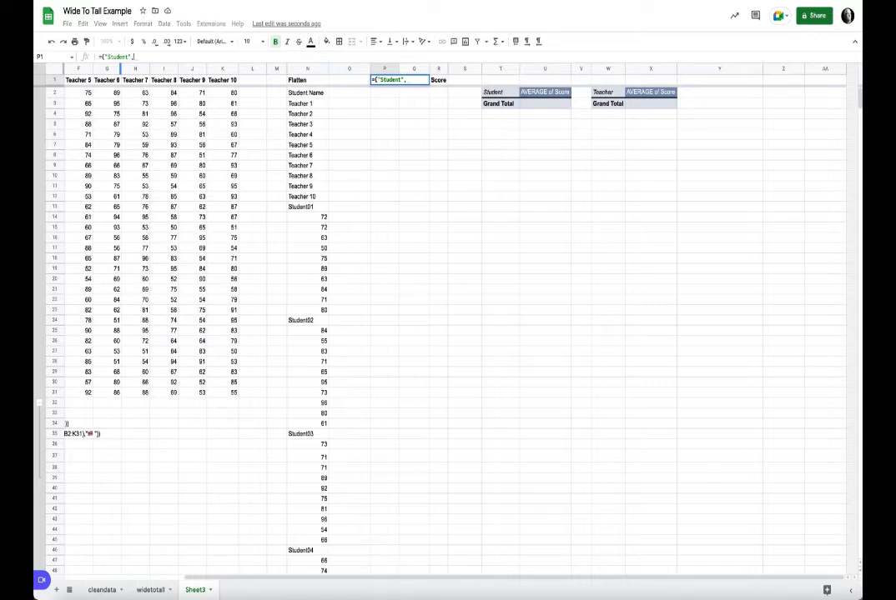
type("\"")
type("Teach")
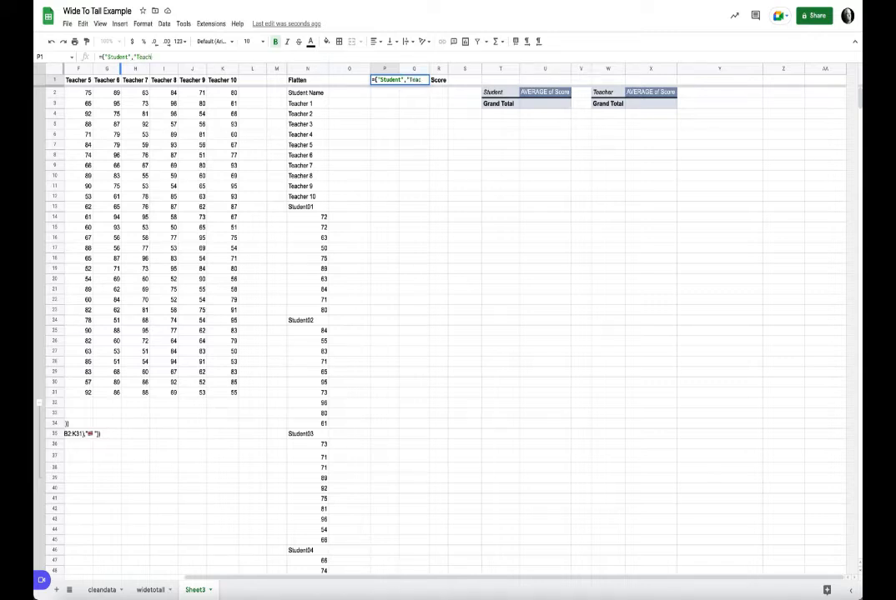
type("er\",\"Score")
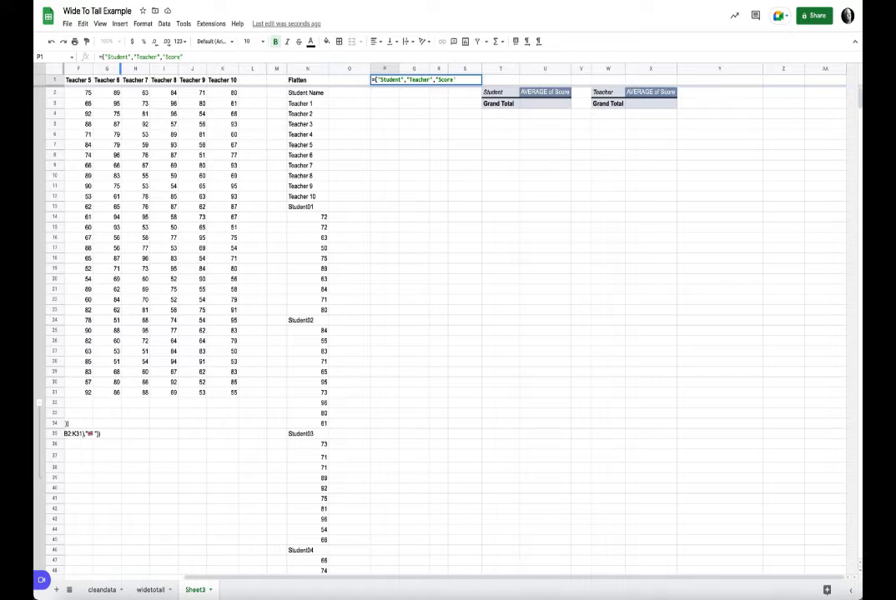
type("\",")
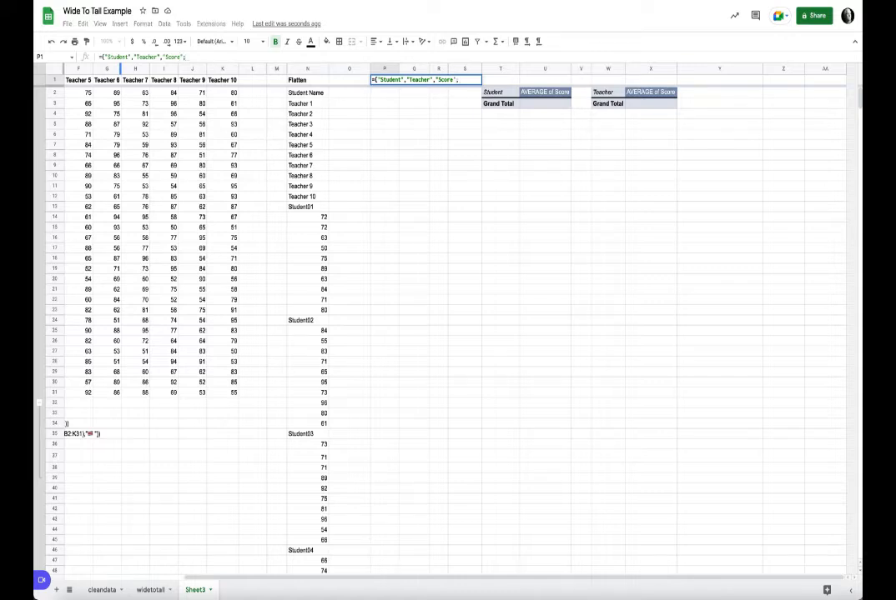
Append the cut ArrayFormula(SPLIT(FLATTEN(...))) expression after the semicolon in P1, close the array with a curly brace and enter it
type("ArrayFormula(SPLIT(Flatten(A2:A31&\"😊\"&B1:K1&\"😊\"&B2:K31),\"😊\"))}")
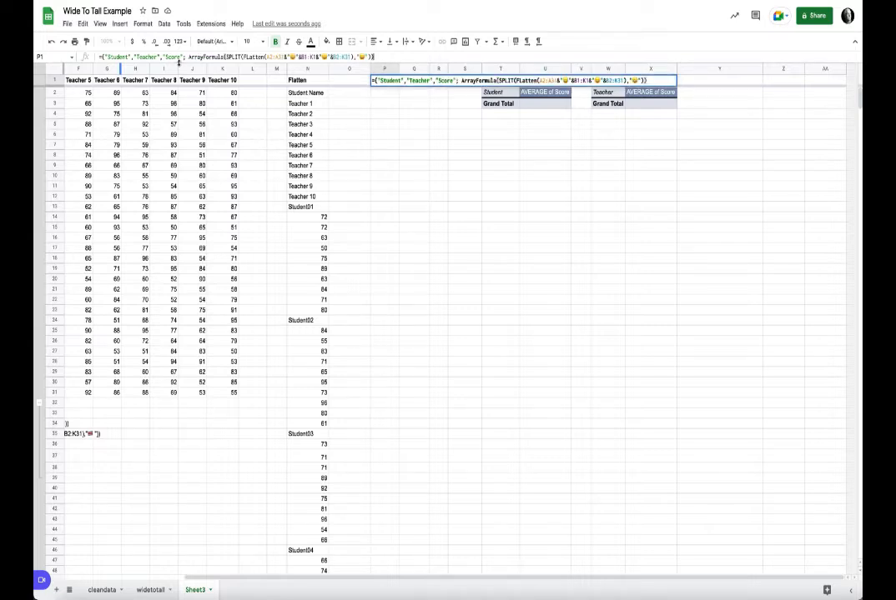
type("}")
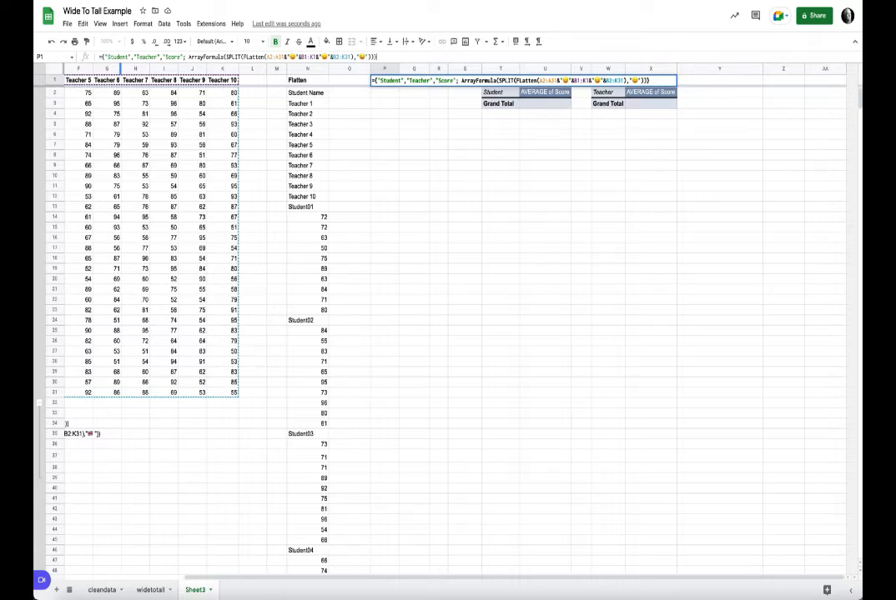
key("Return")
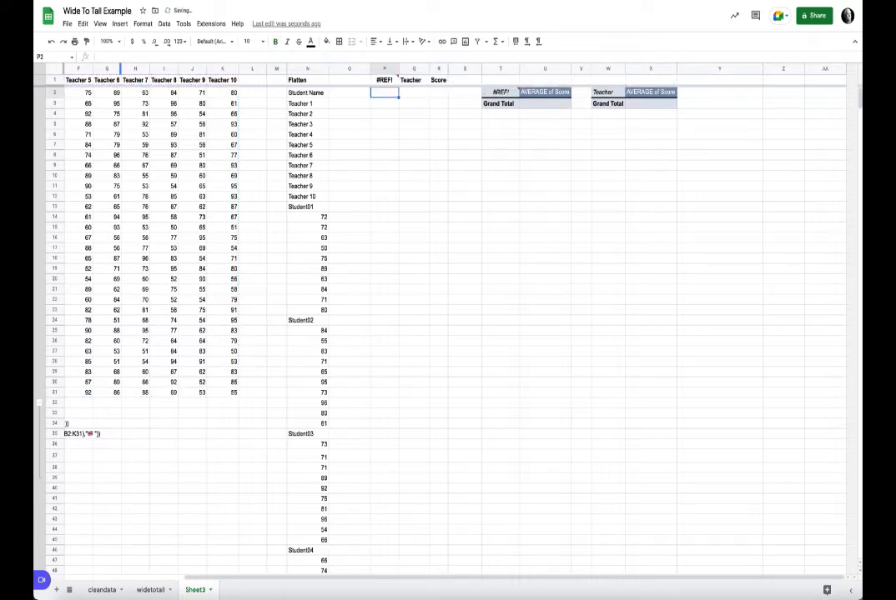
Delete the old Teacher and Score headers in Q1:R1 so the array from P1 can expand
mouse_move(391, 84)
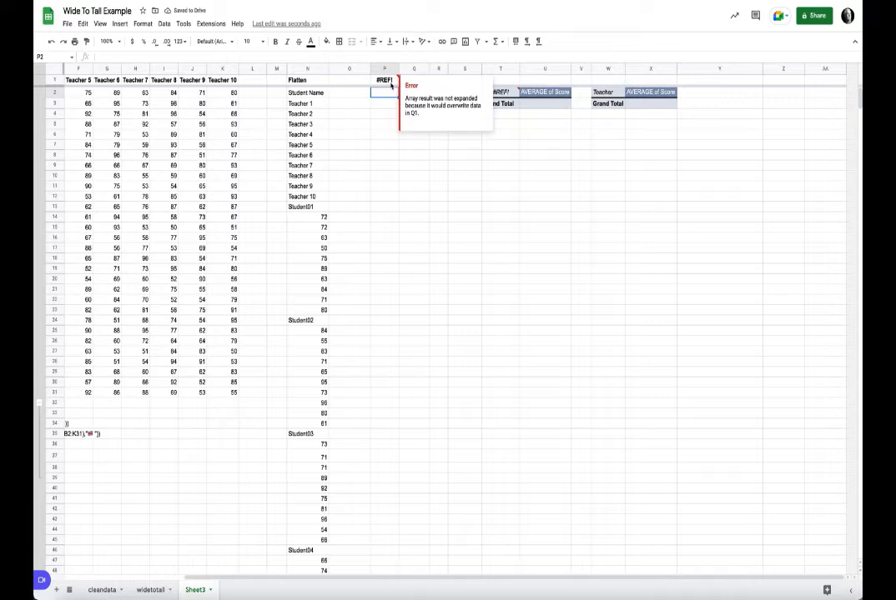
left_click(390, 82)
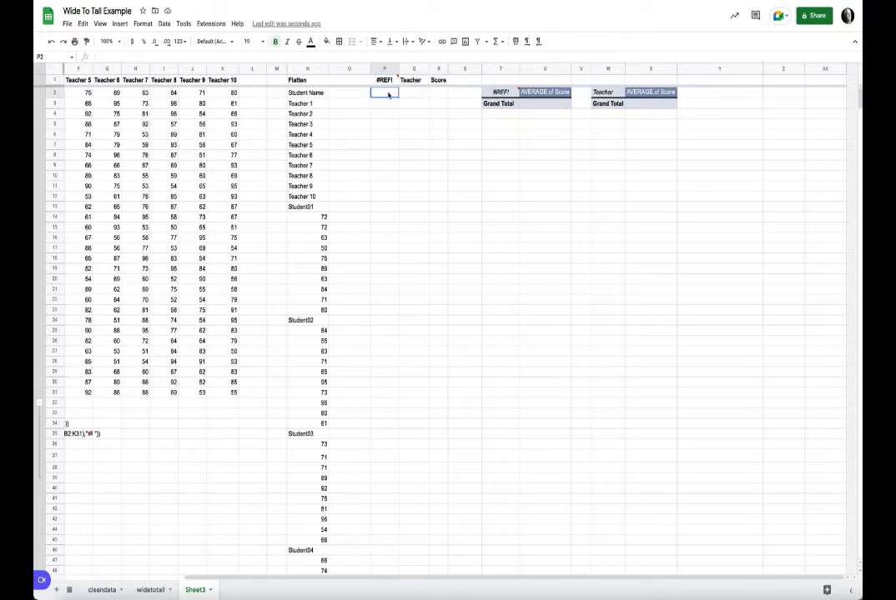
left_click_drag(410, 80, 433, 81)
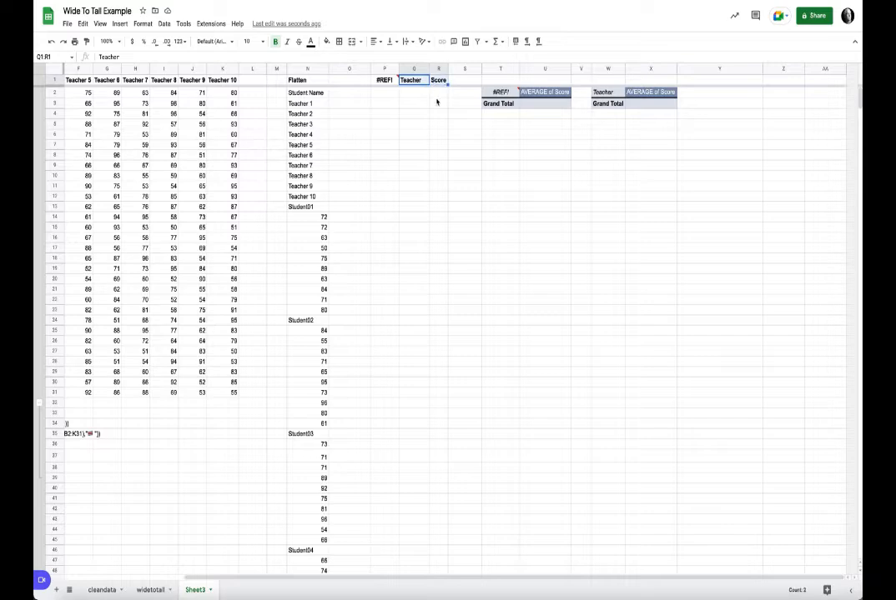
key("Delete")
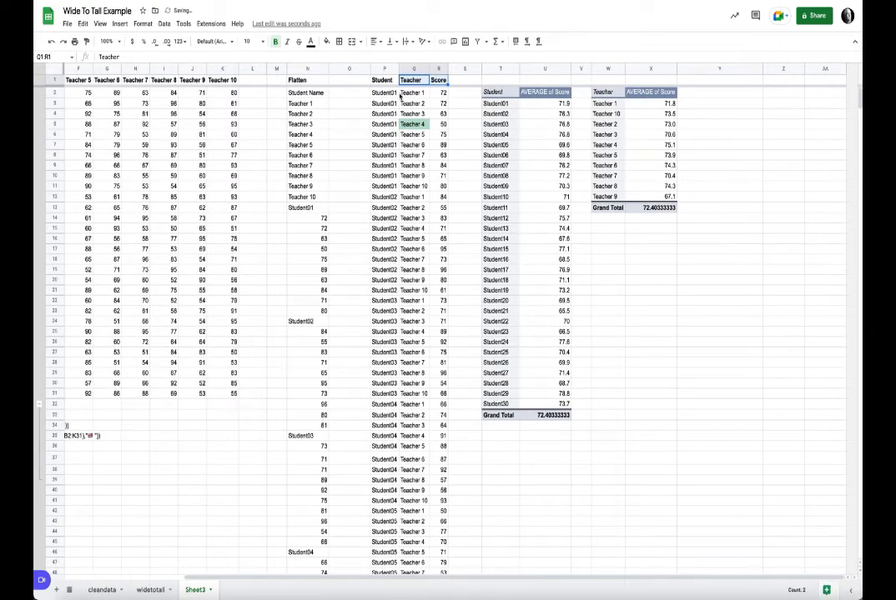
Compare the wide table A1:K31 with the array formula in P1, the headers in P1:R1 and the student pivot table at T2
left_click(392, 80)
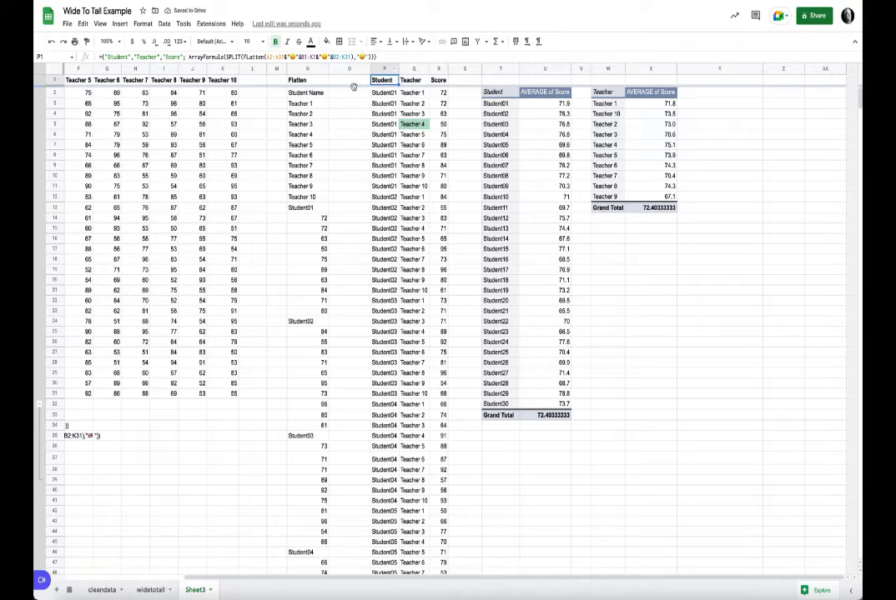
scroll(145, 114, "left", 5)
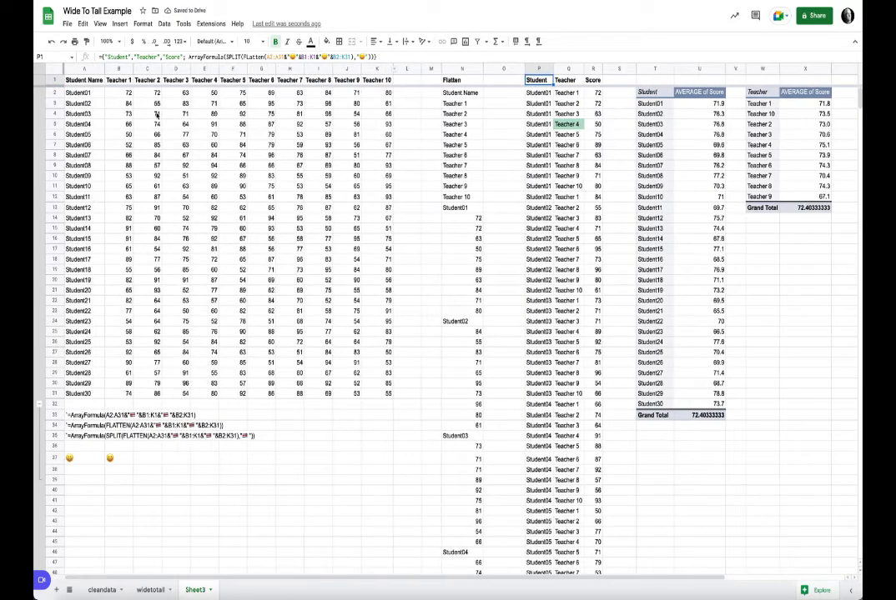
left_click_drag(85, 83, 385, 395)
left_click_drag(536, 80, 589, 83)
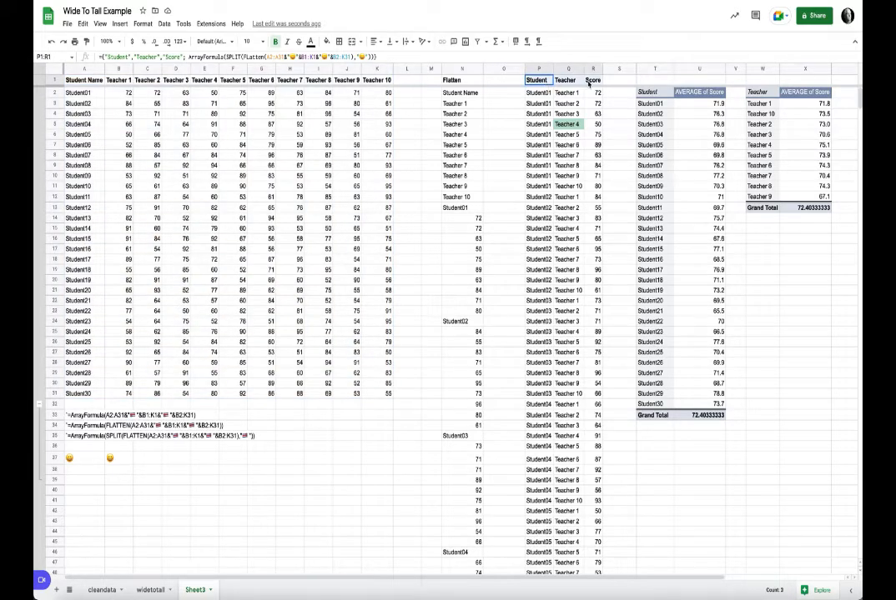
left_click(538, 81)
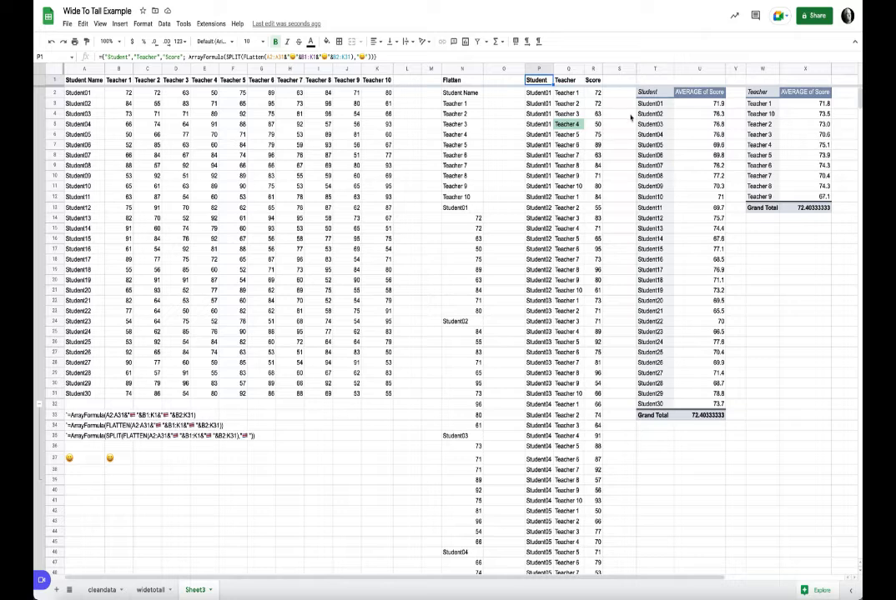
mouse_move(726, 114)
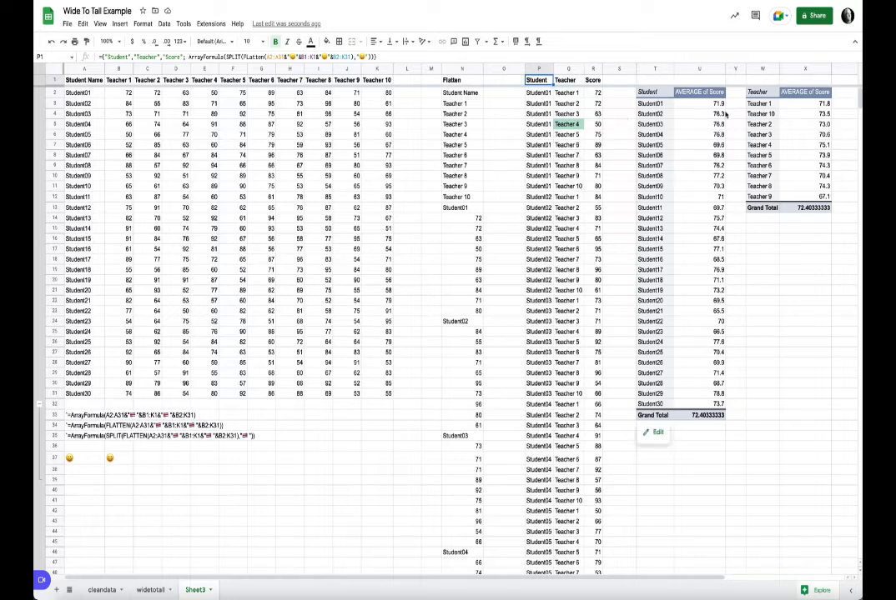
left_click(663, 93)
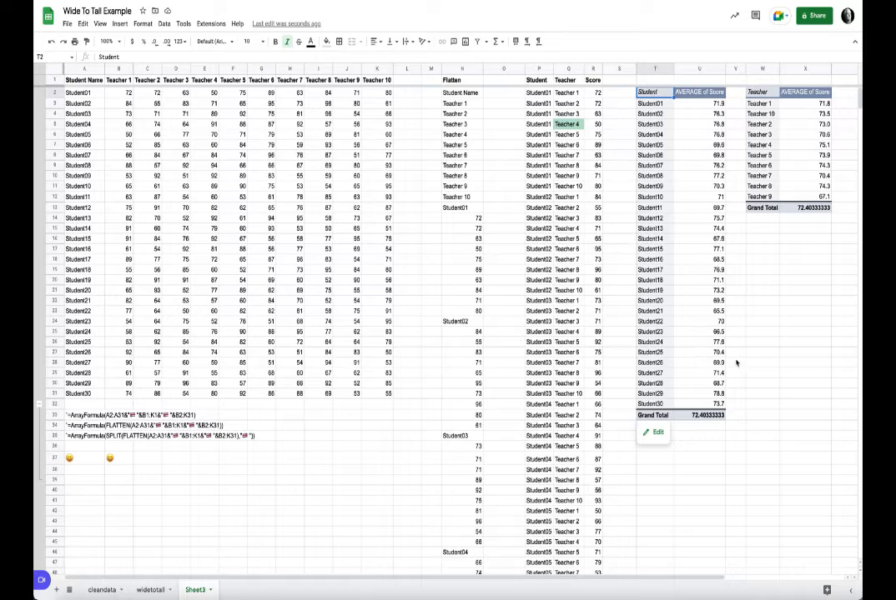
Start a QUERY formula in W19 with columns P:R as its data range
left_click(757, 272)
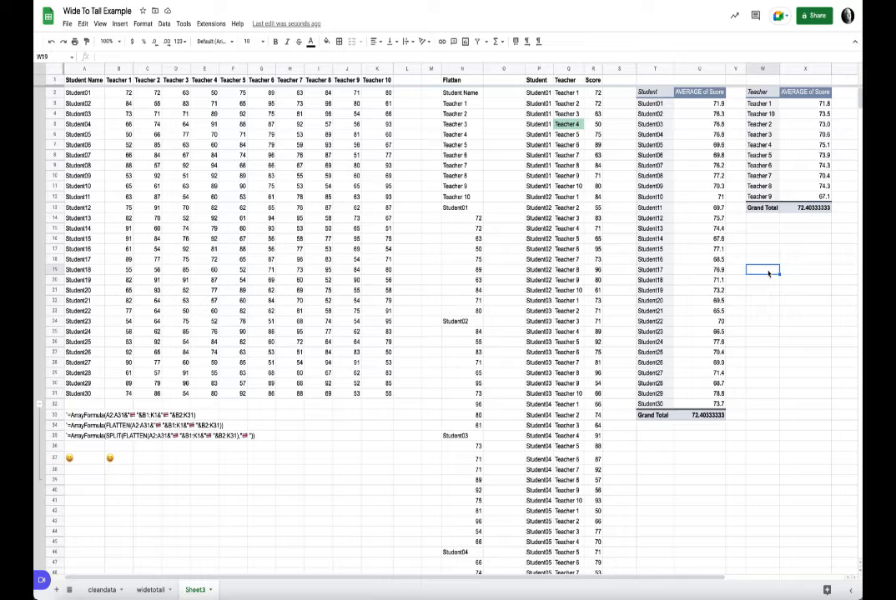
type("=Q")
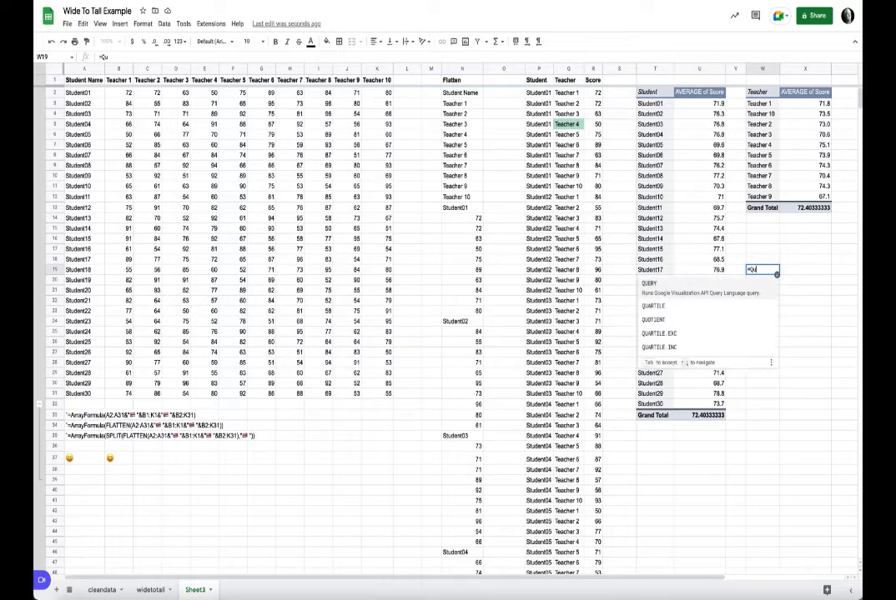
type("u")
key("Tab")
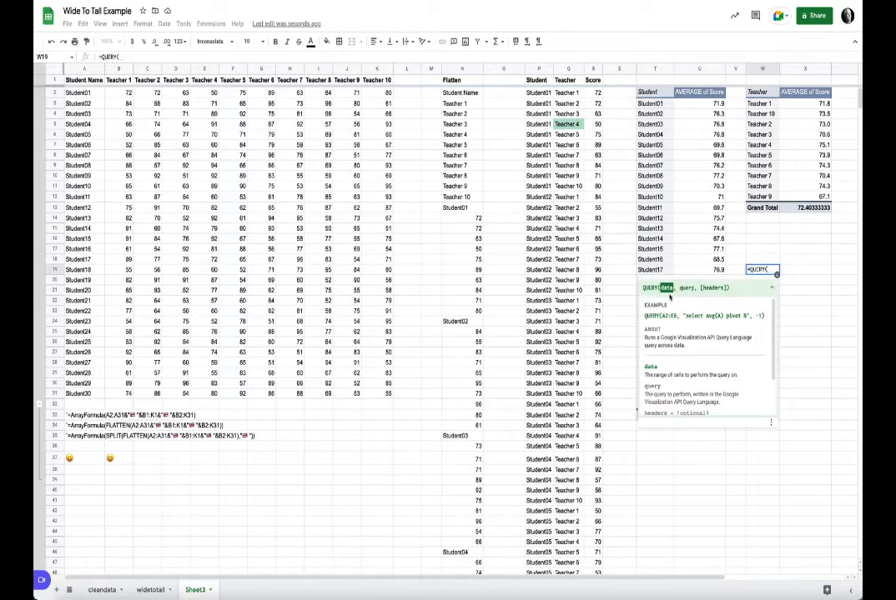
left_click_drag(538, 69, 592, 71)
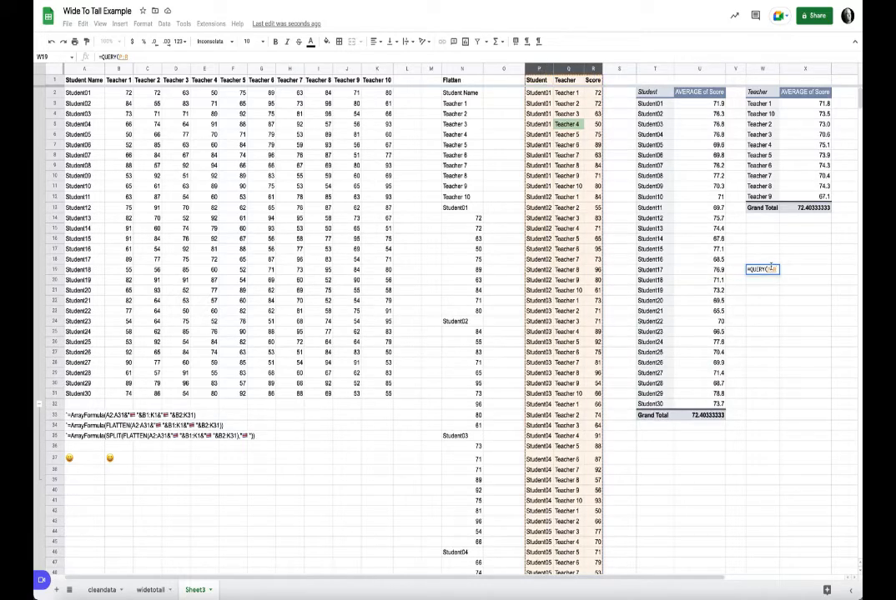
type("<")
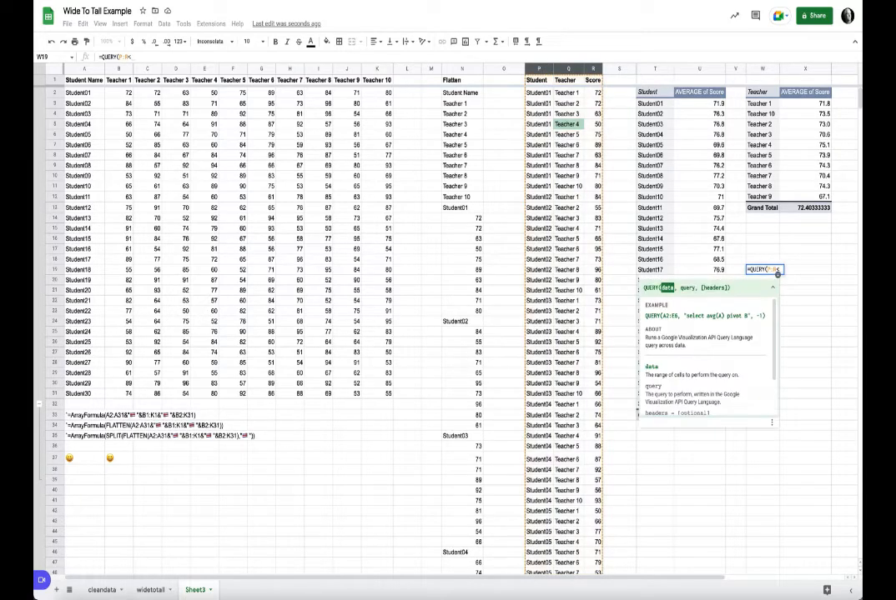
key("BackSpace")
type(", ")
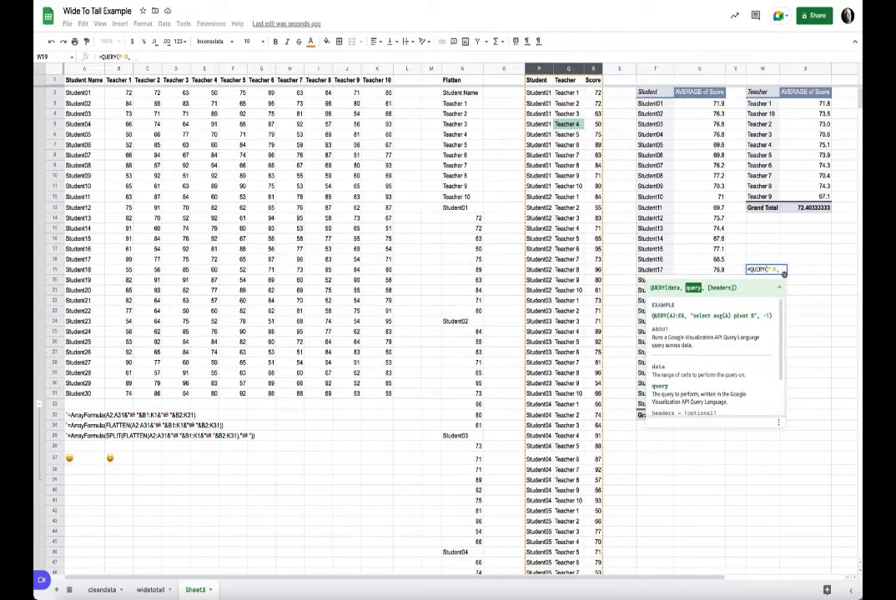
Begin the query string in W19 with "select P,avg(R) to return each student and the average score
type("\"select")
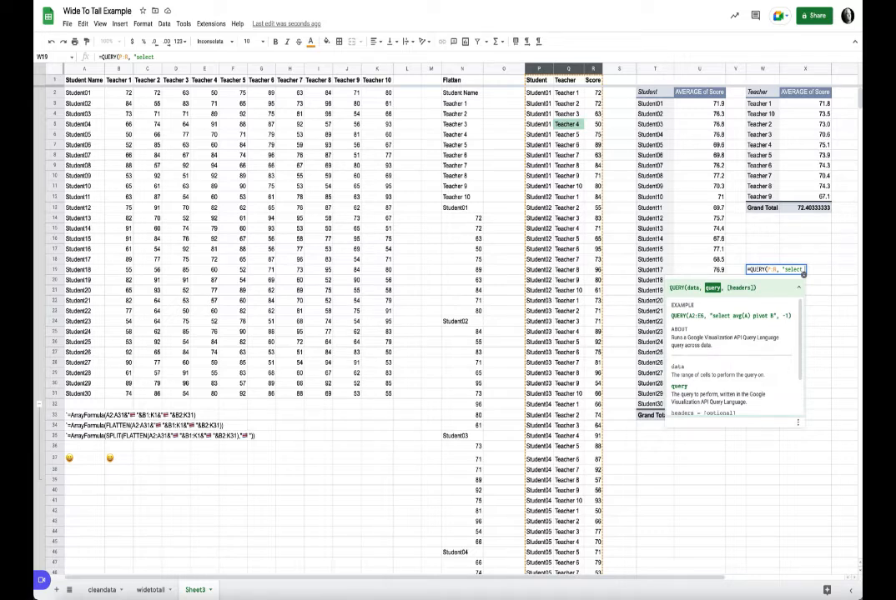
type("P")
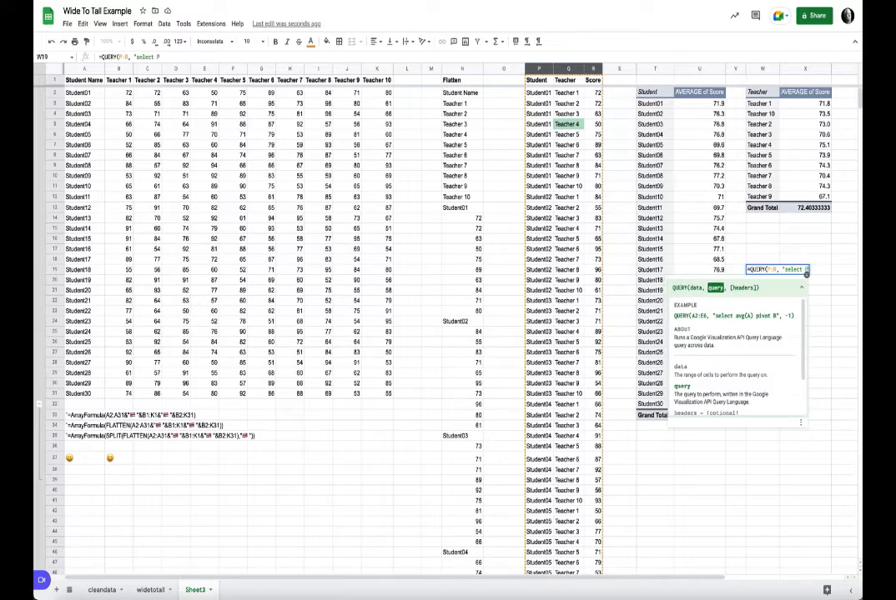
type(",")
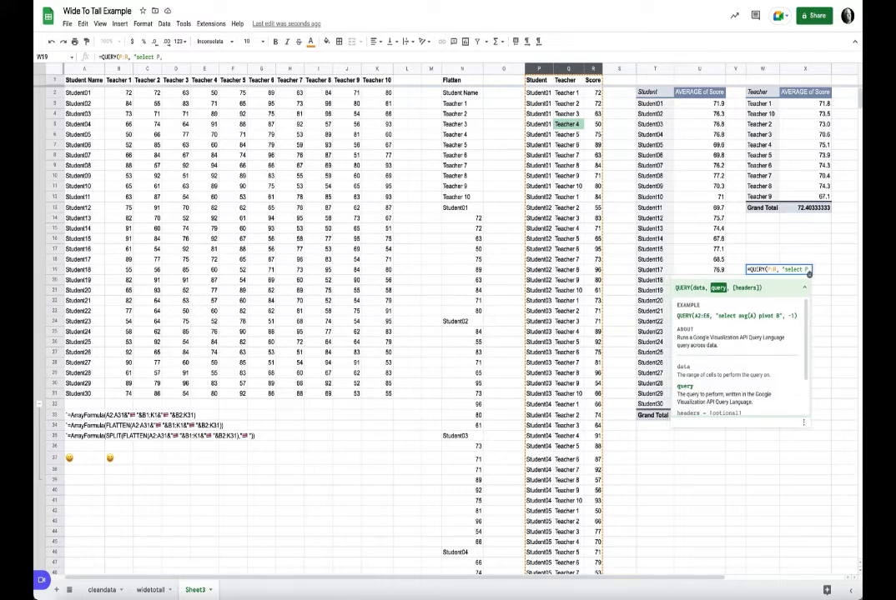
type("AV")
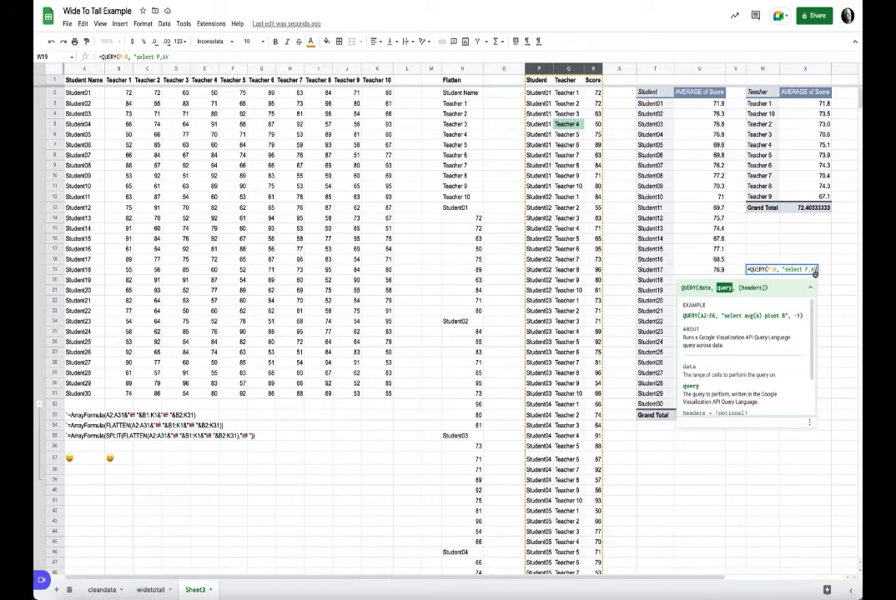
key("BackSpace")
key("BackSpace")
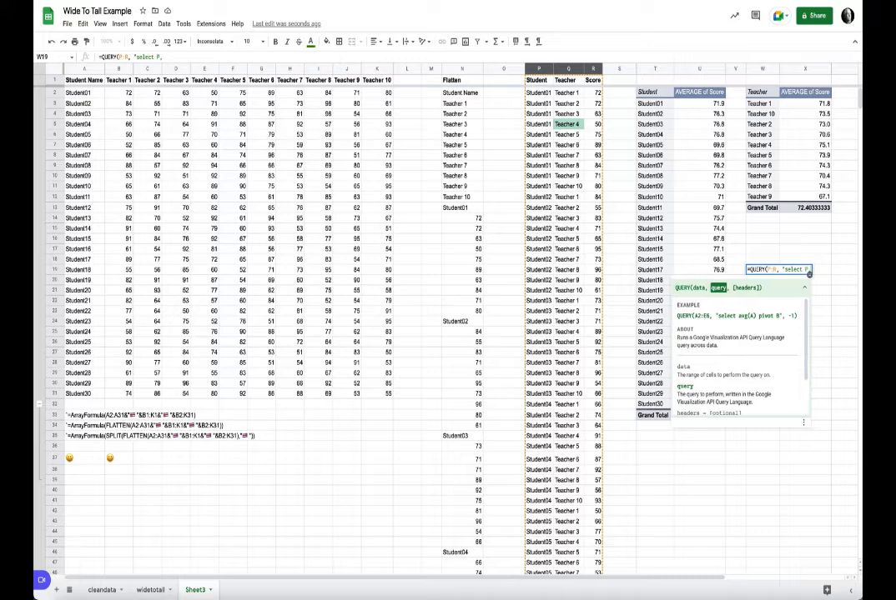
type("avg")
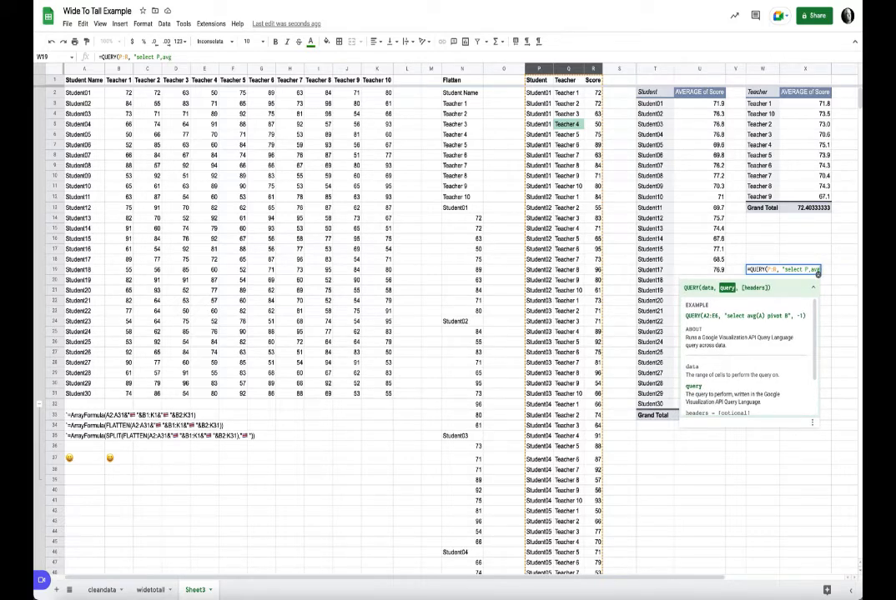
type("(R)")
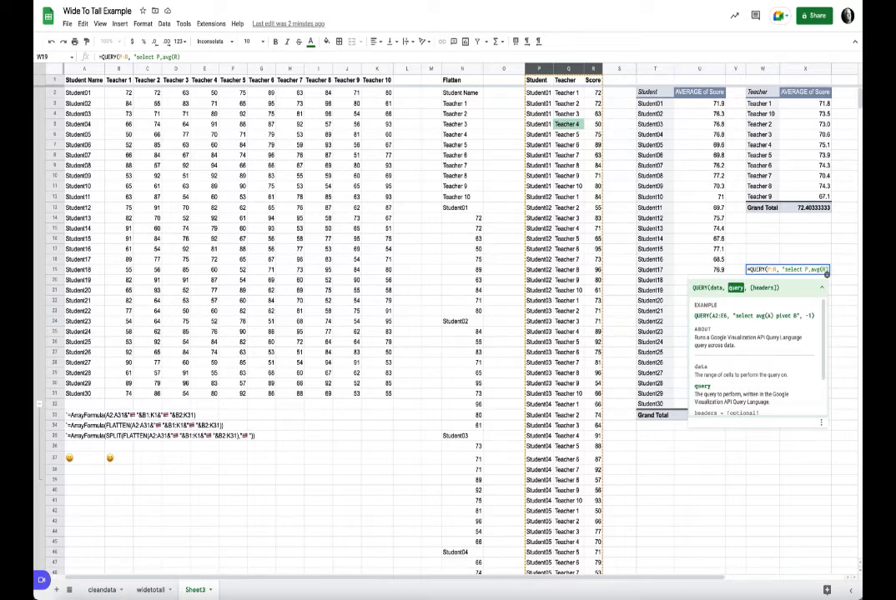
Complete the W19 query string with group by P, close the formula and enter it
type(",")
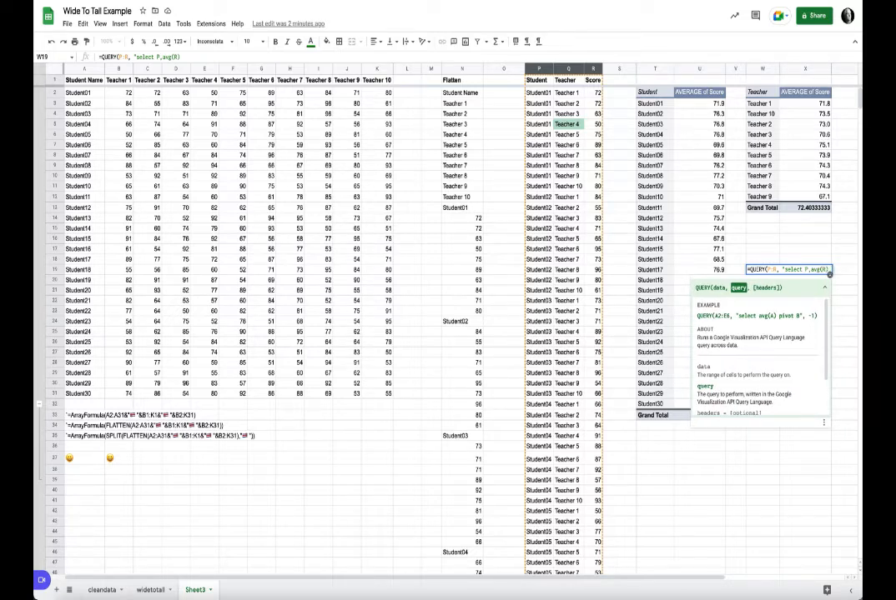
scroll(780, 260, "right", 3)
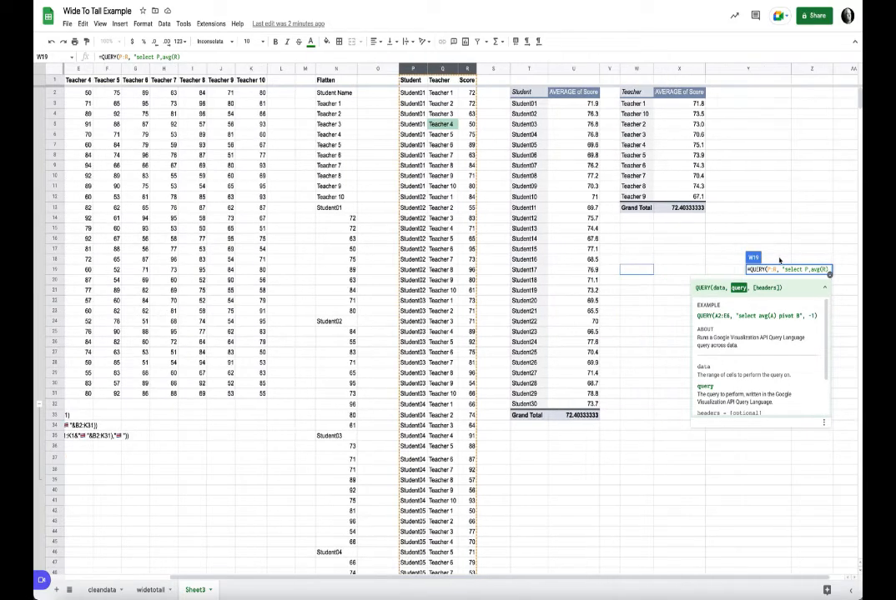
type("g")
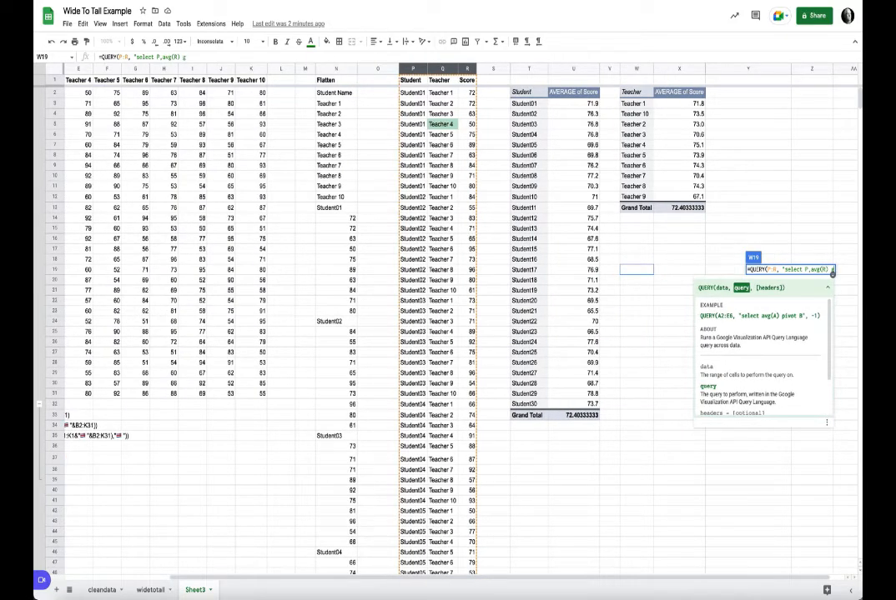
type("roup by")
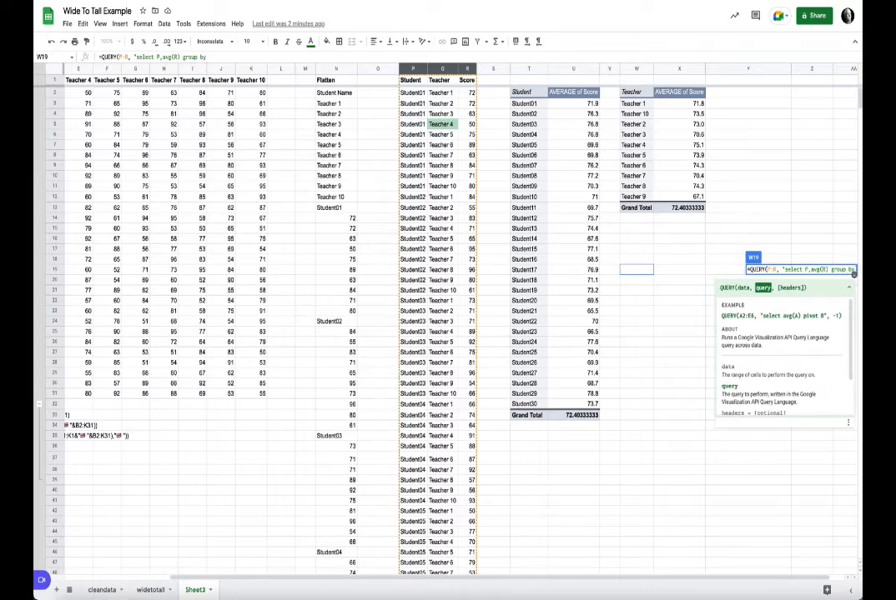
type("P")
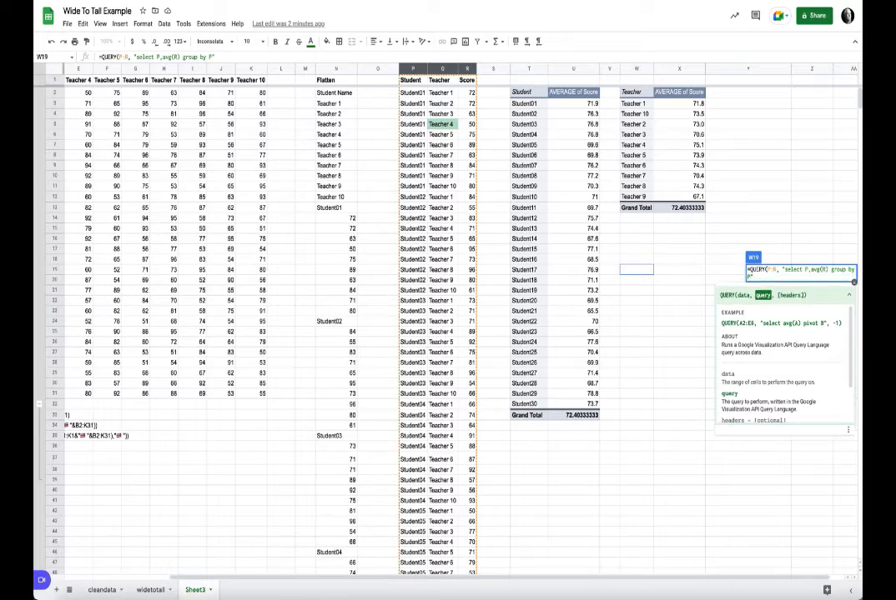
type(")")
key("Return")
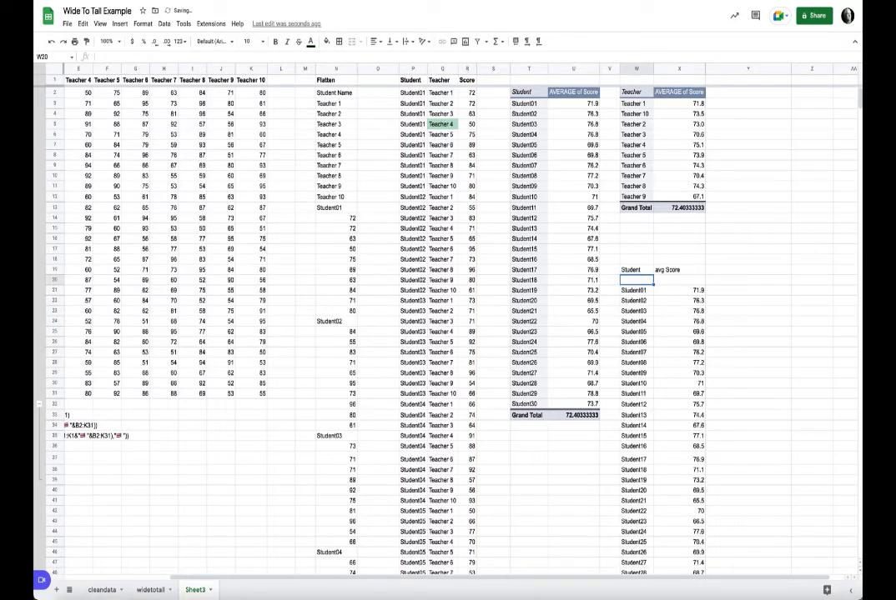
Insert the condition where P is not null before group by in the W19 QUERY and enter it
left_click(640, 272)
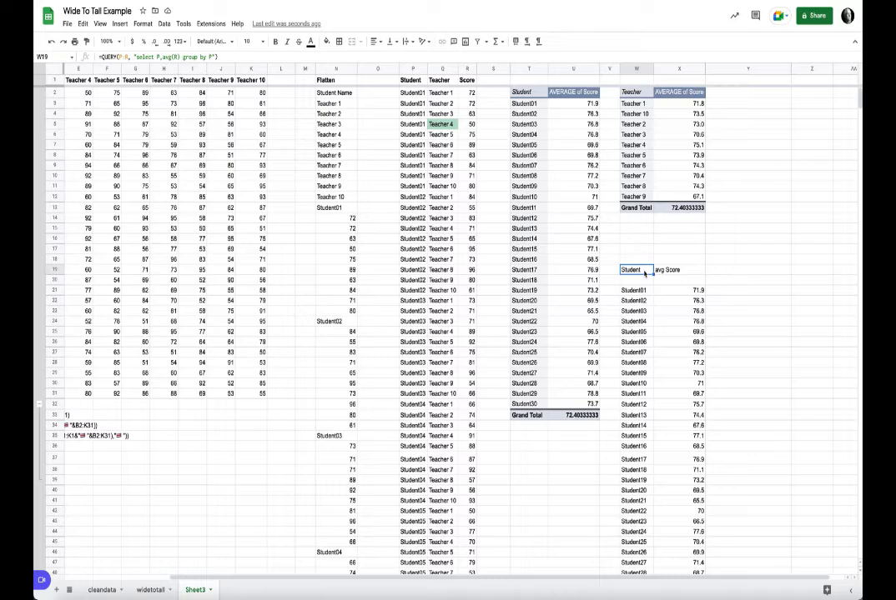
scroll(617, 171, "down", 2)
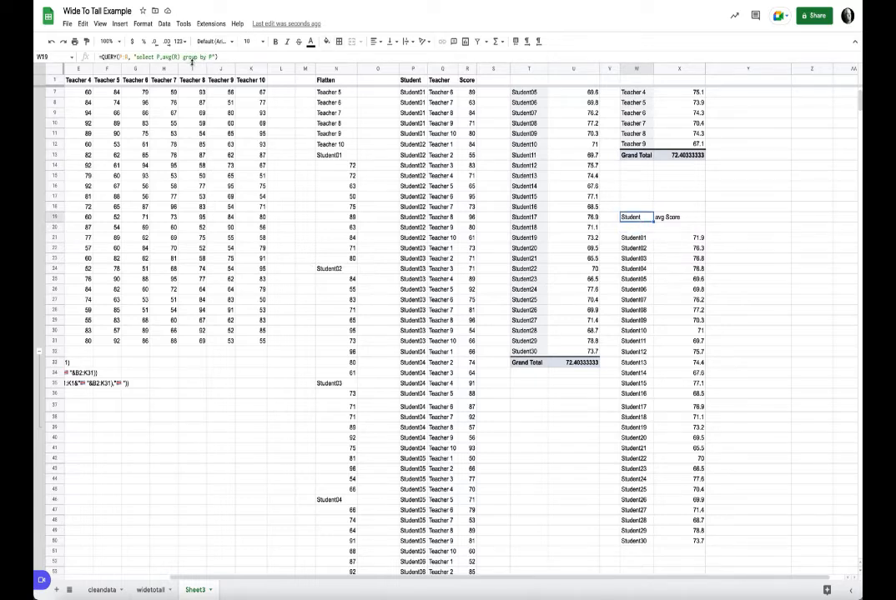
left_click(180, 57)
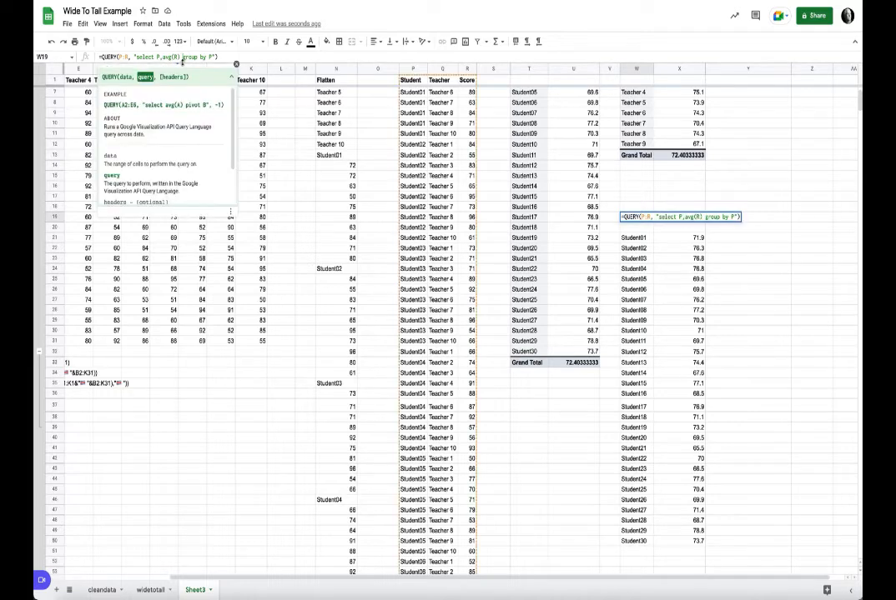
type("where")
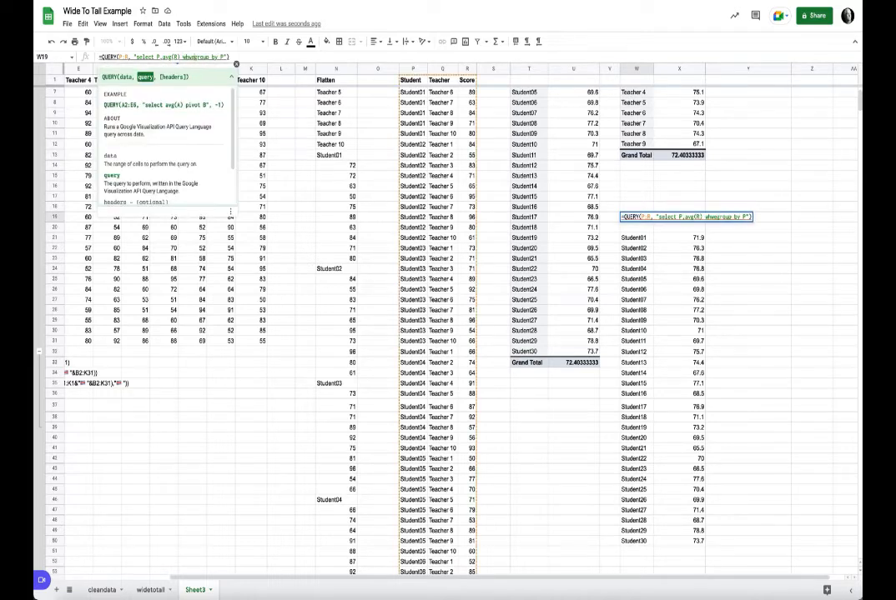
key("BackSpace")
key("BackSpace")
type("ere P is not n")
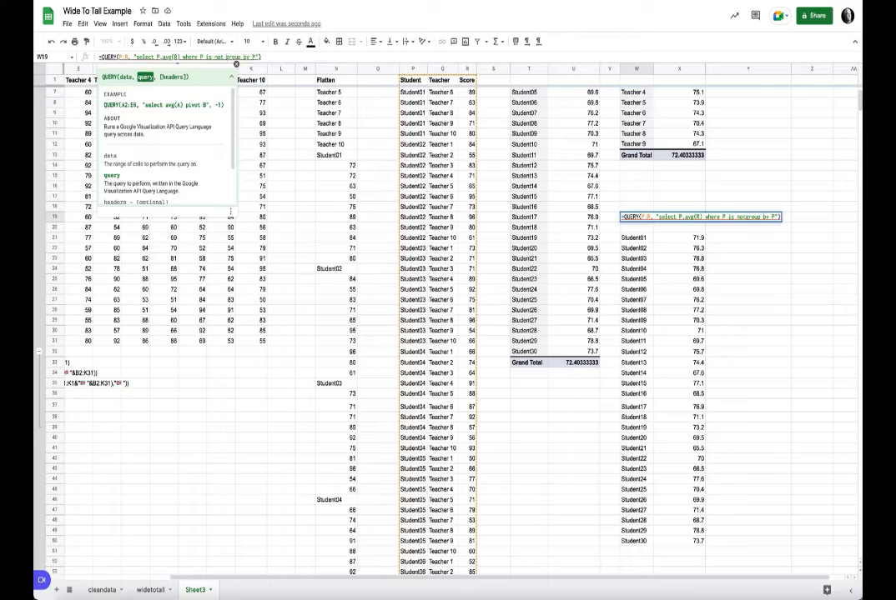
type("ull")
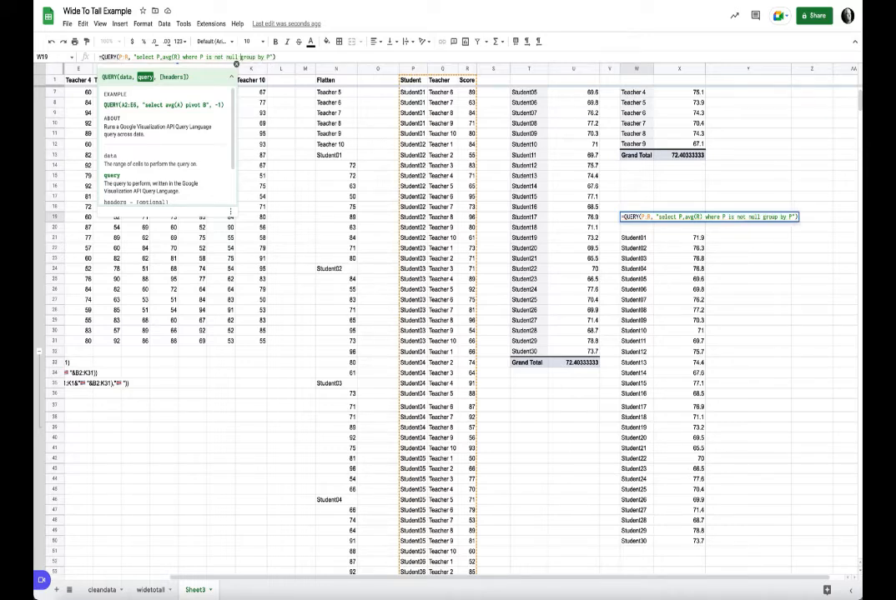
key("Return")
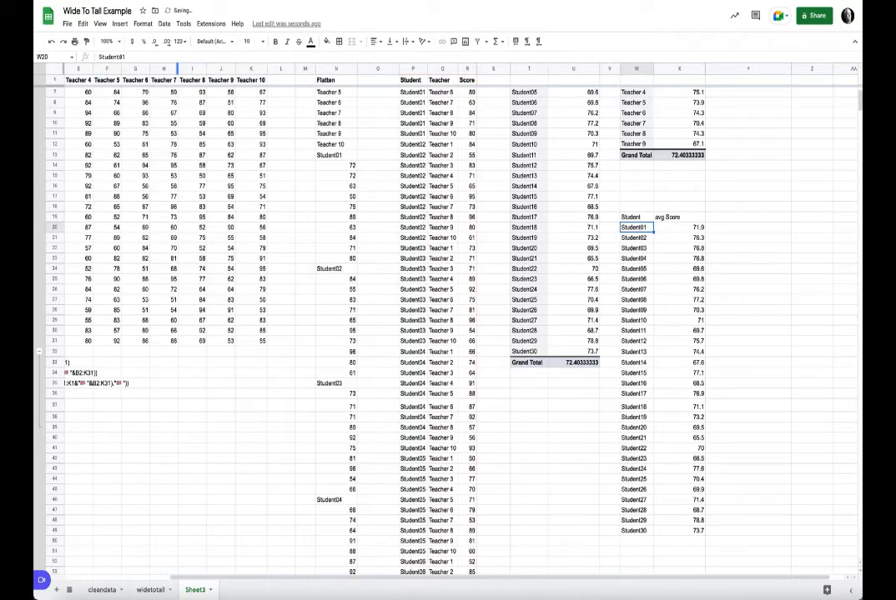
Copy the whole array expression in P1, from the opening curly brace to the closing one, without the equals sign
left_click(643, 216)
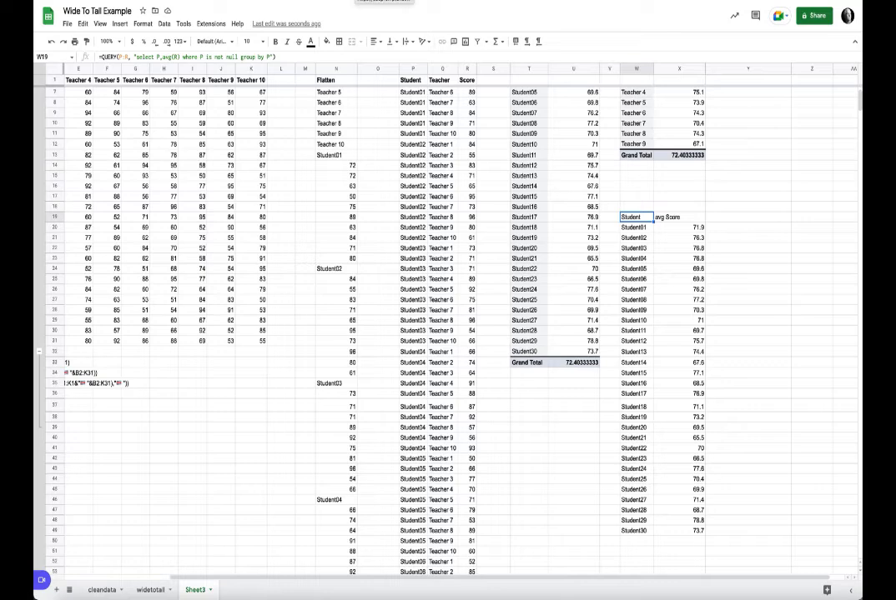
scroll(509, 175, "up", 2)
scroll(508, 174, "left", 3)
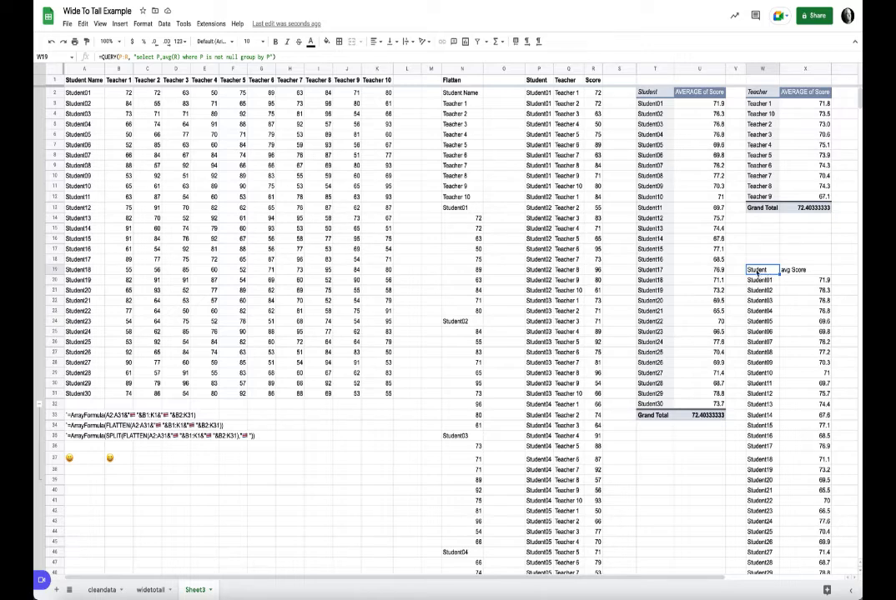
left_click(537, 82)
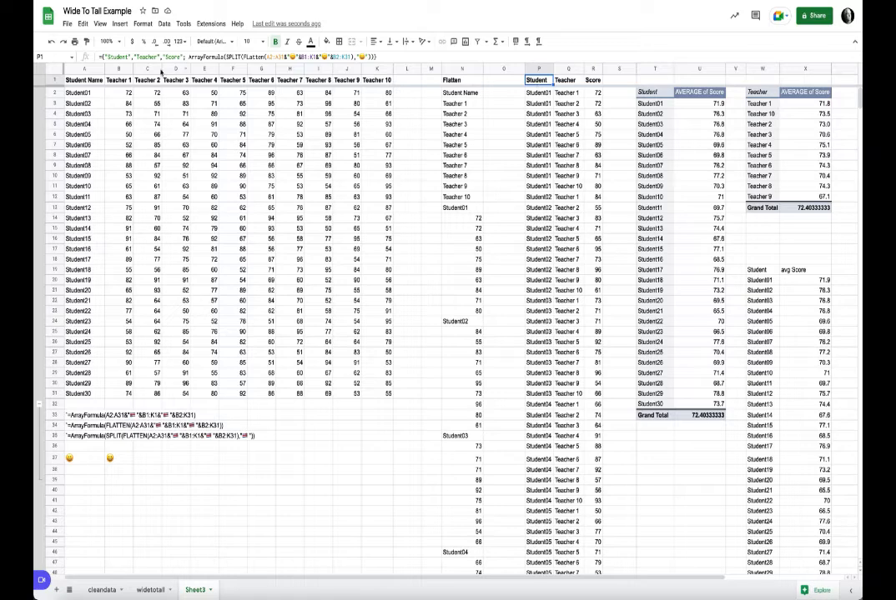
left_click(100, 57)
left_click_drag(100, 56, 313, 56)
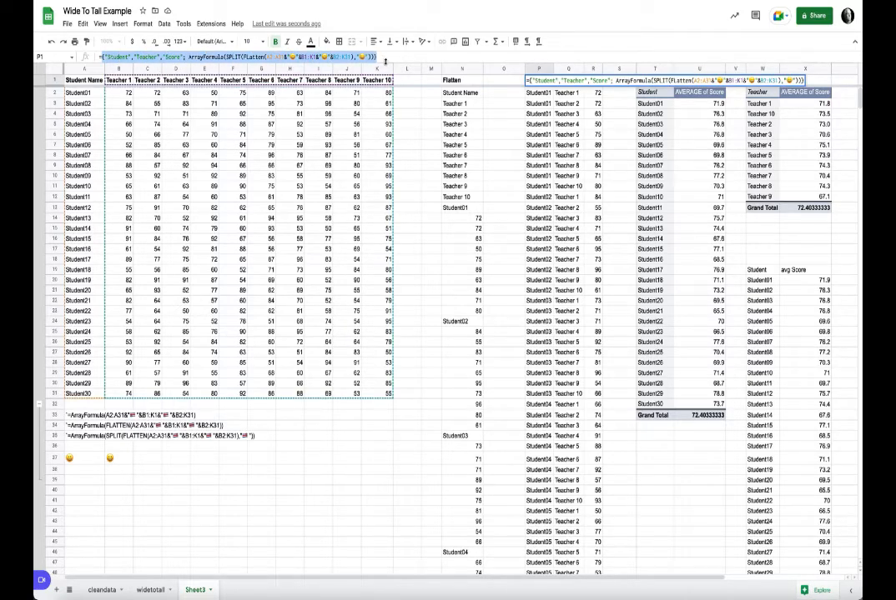
Replace the P:R data range in the W19 QUERY with the copied array expression from P1
left_click(760, 271)
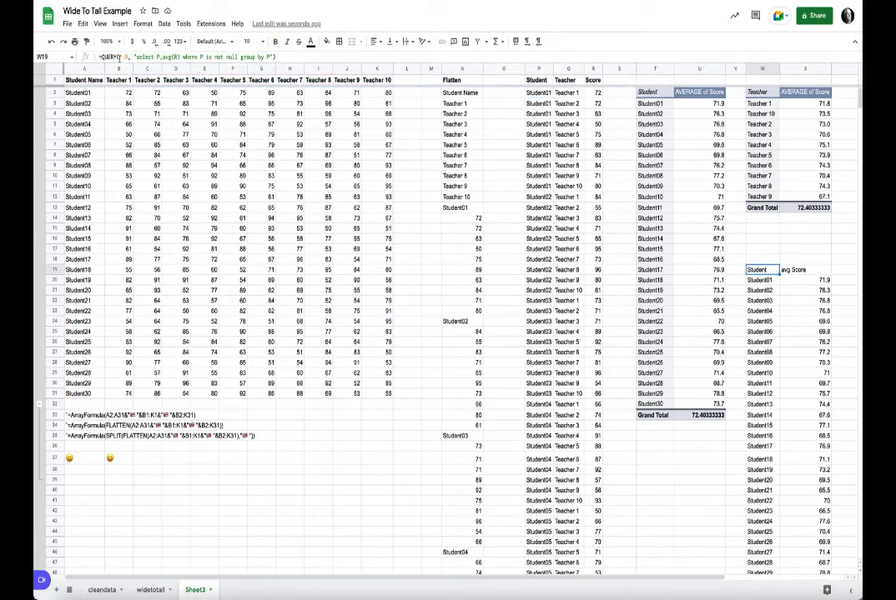
left_click(119, 57)
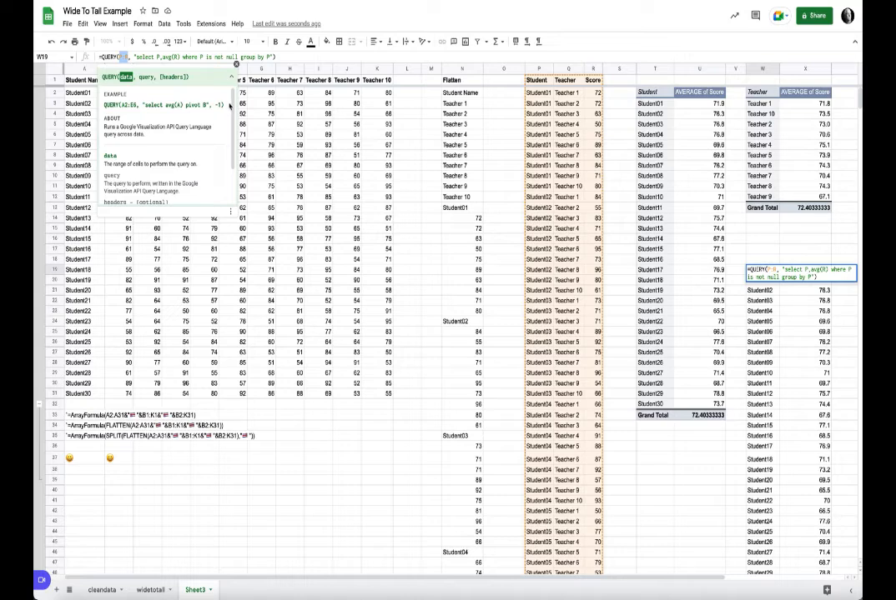
type("{\"Student\",\"Teacher\",\"Score\"; ArrayFormula(SPLIT(FLATTEN(A2:A31&\"😀\"&B1:K1&\"😀\"&B2:K31),\"😀\"))}")
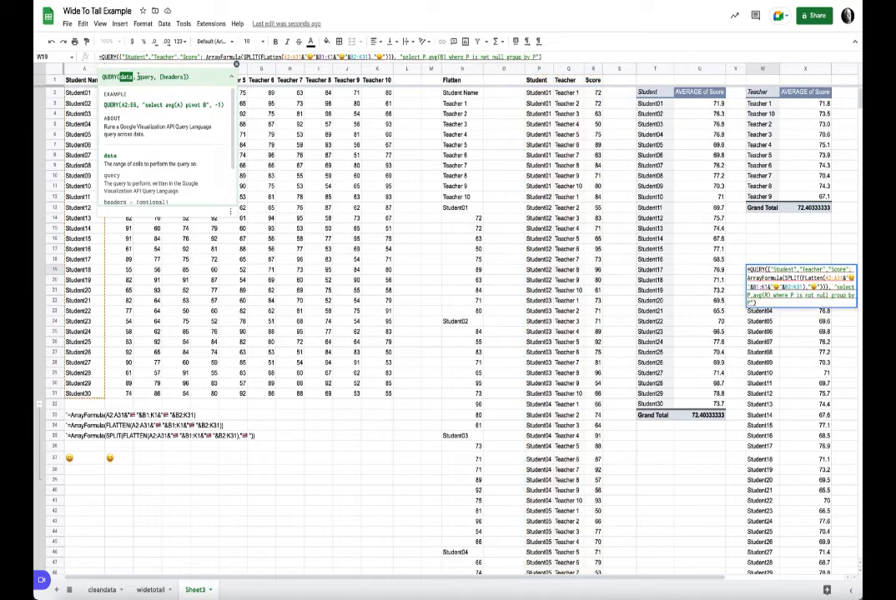
Change the select clause of the W19 QUERY to select Col1,avg(Col3)
left_click(425, 56)
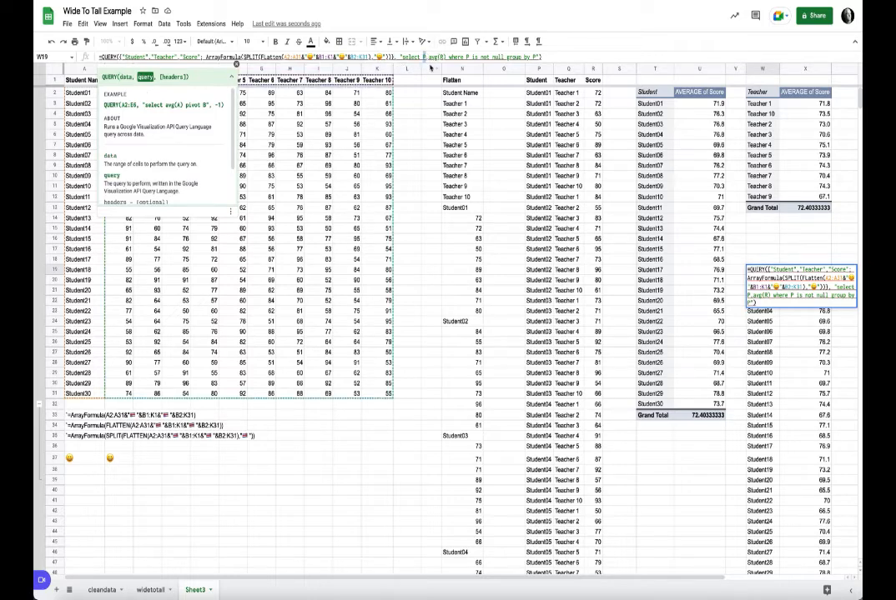
key("BackSpace")
type("Col")
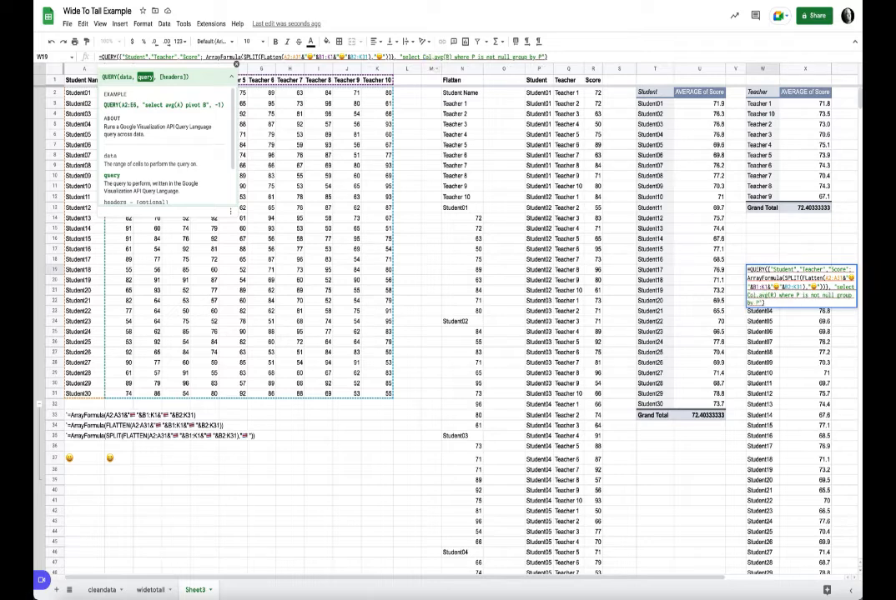
type("1,avg(")
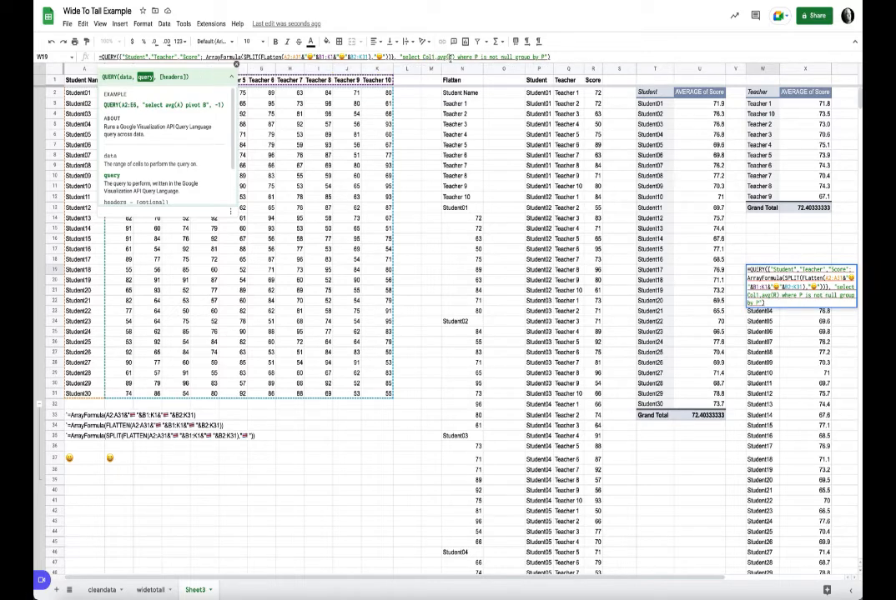
type("Col3")
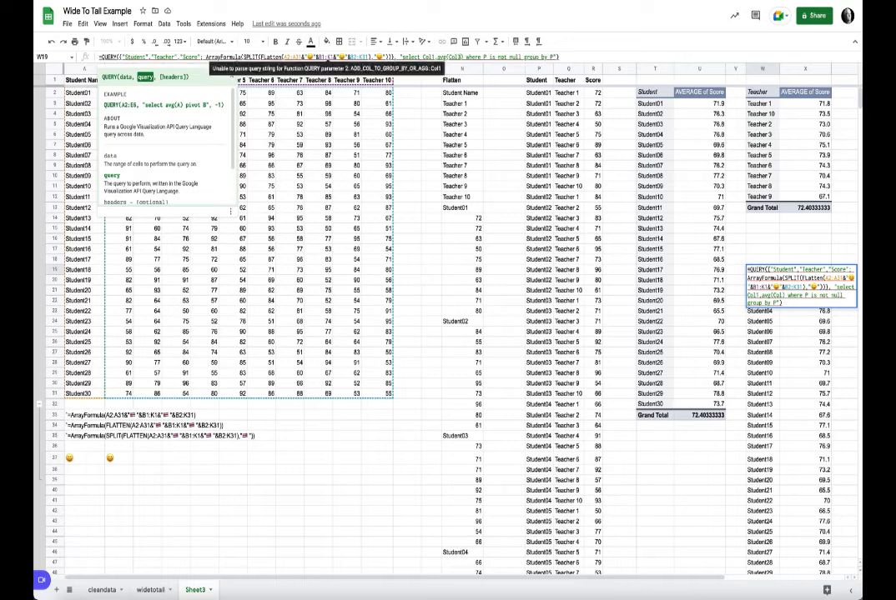
Replace P with Col1 in the where condition and the group by clause of the W19 QUERY, and enter it
double_click(486, 57)
type("Col1")
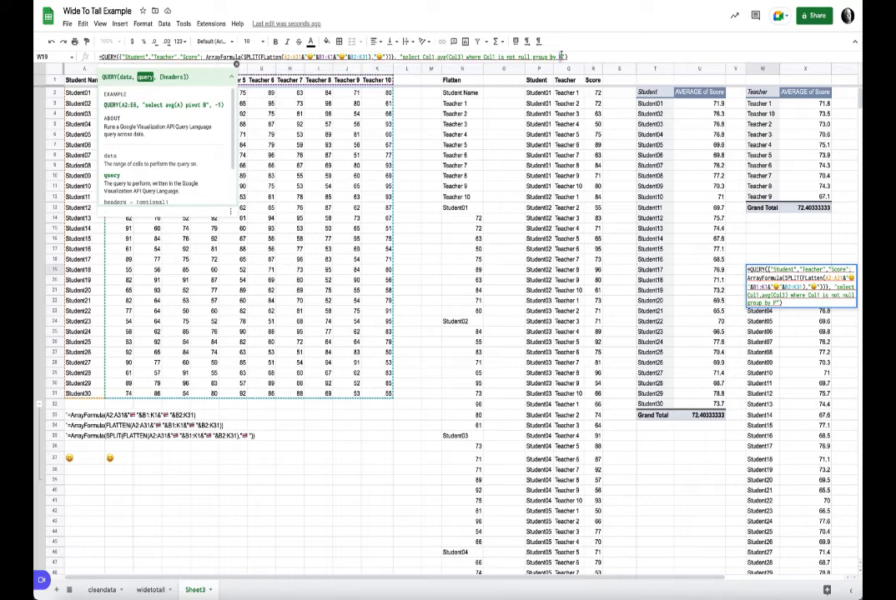
type("Col1")
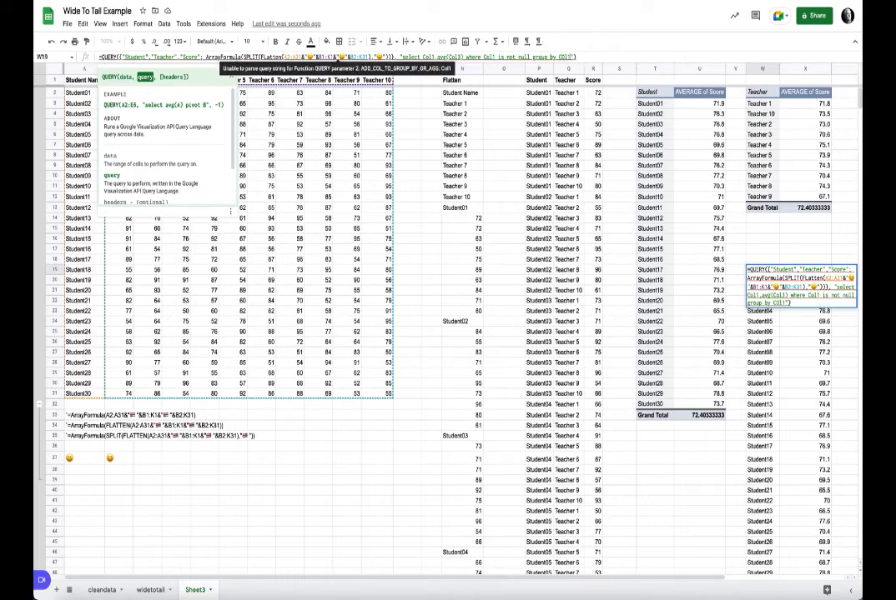
key("Return")
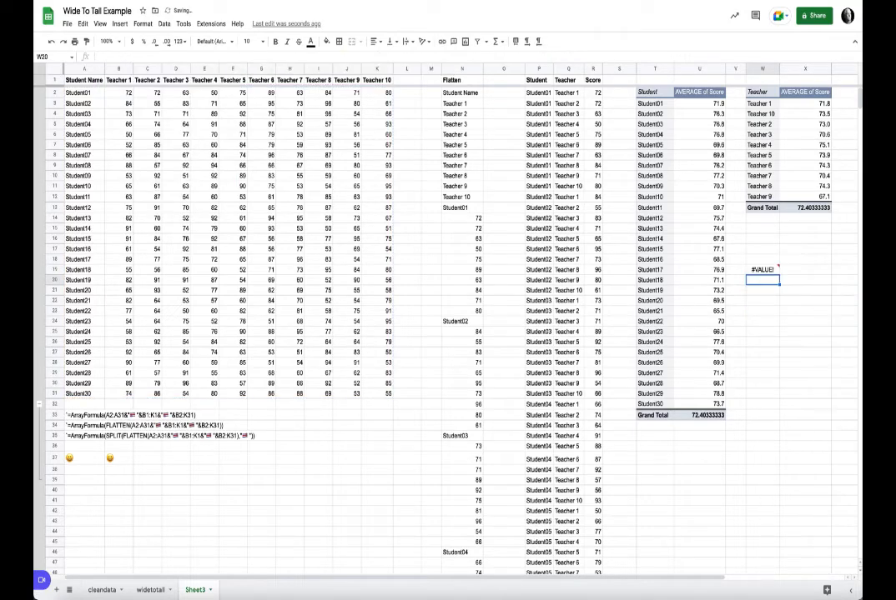
Correct the capitalization of the group by reference in the W19 QUERY to Col1 and enter the formula
left_click(766, 272)
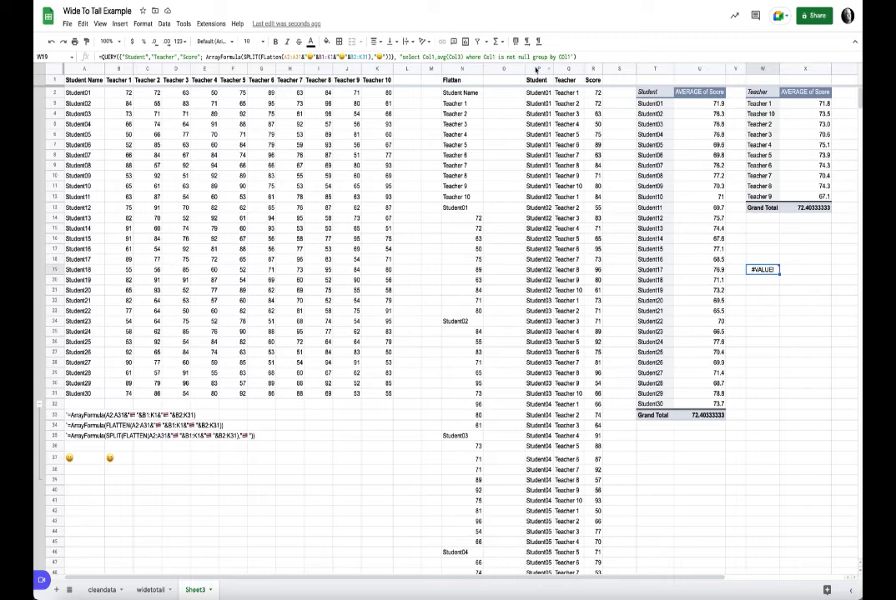
left_click(569, 59)
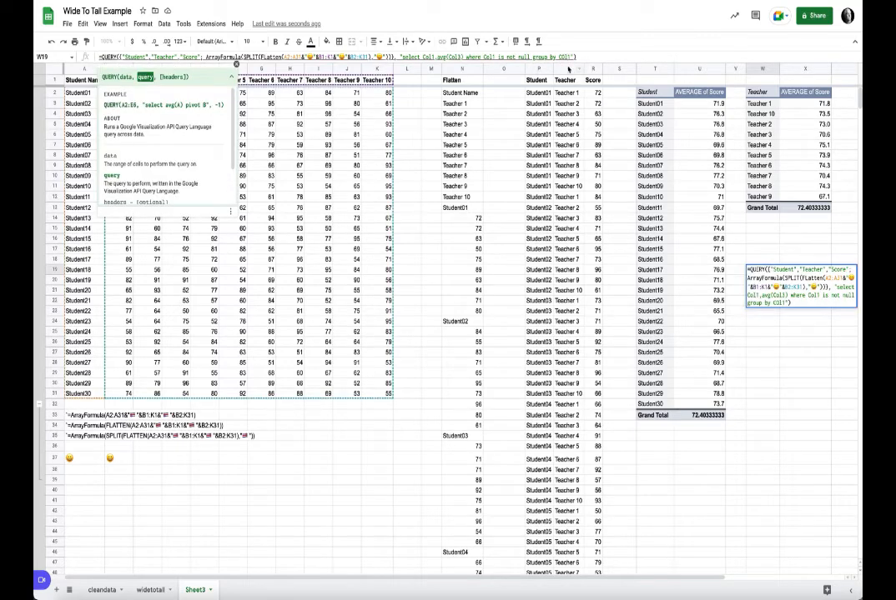
key("Return")
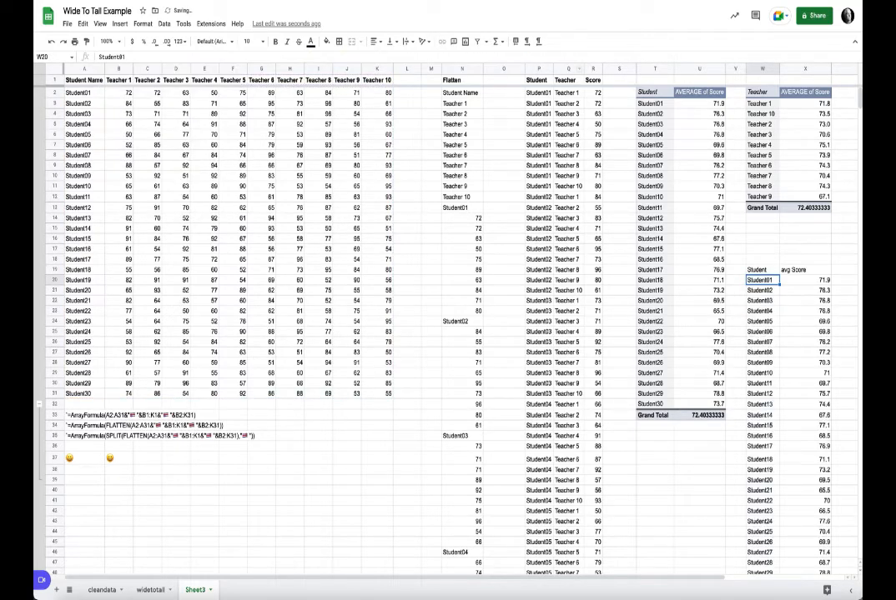
left_click(760, 269)
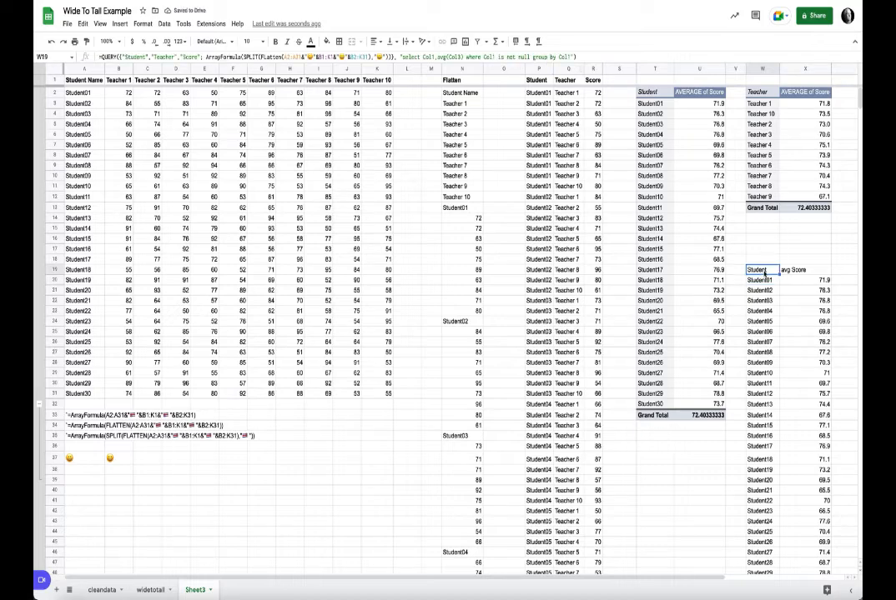
left_click(543, 82)
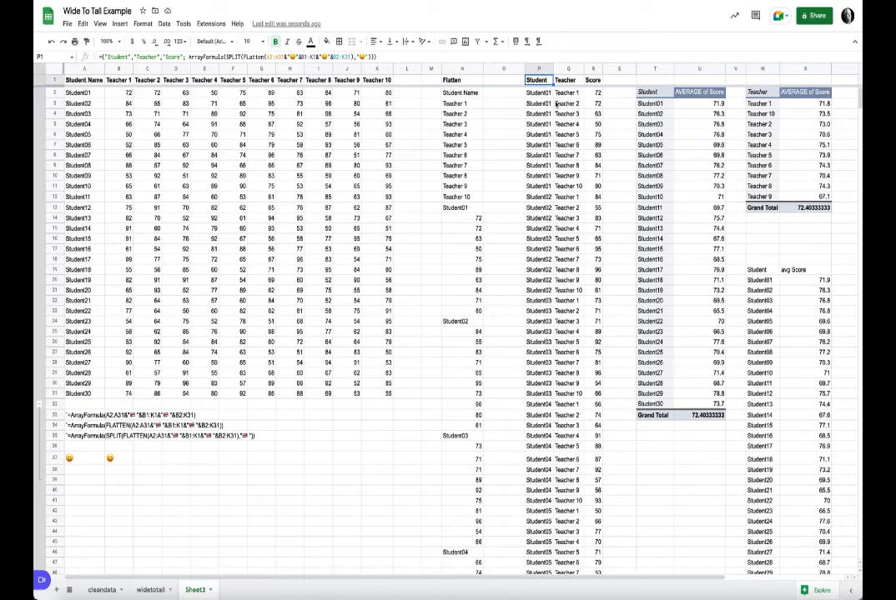
Copy the full QUERY formula text from W19 and paste it into Y19
left_click(764, 272)
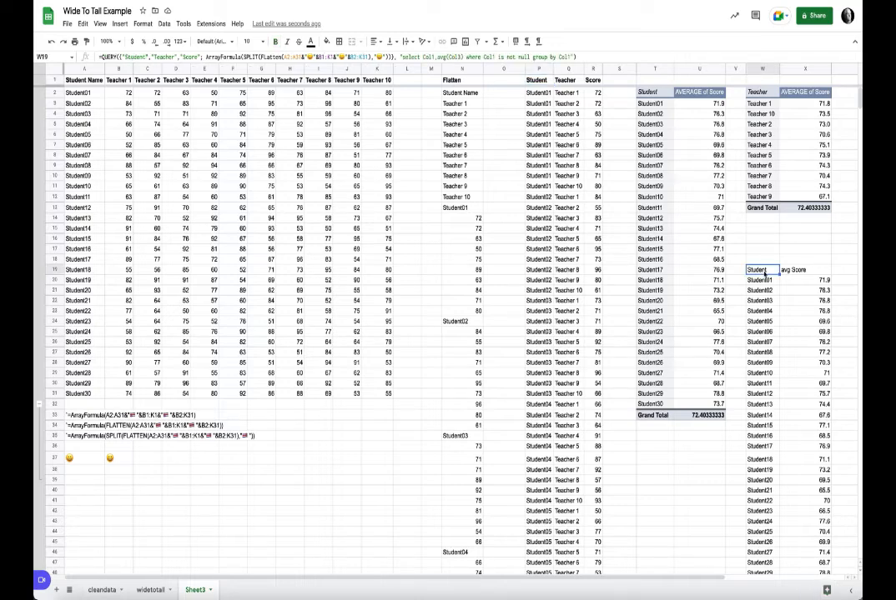
scroll(764, 272, "right", 5)
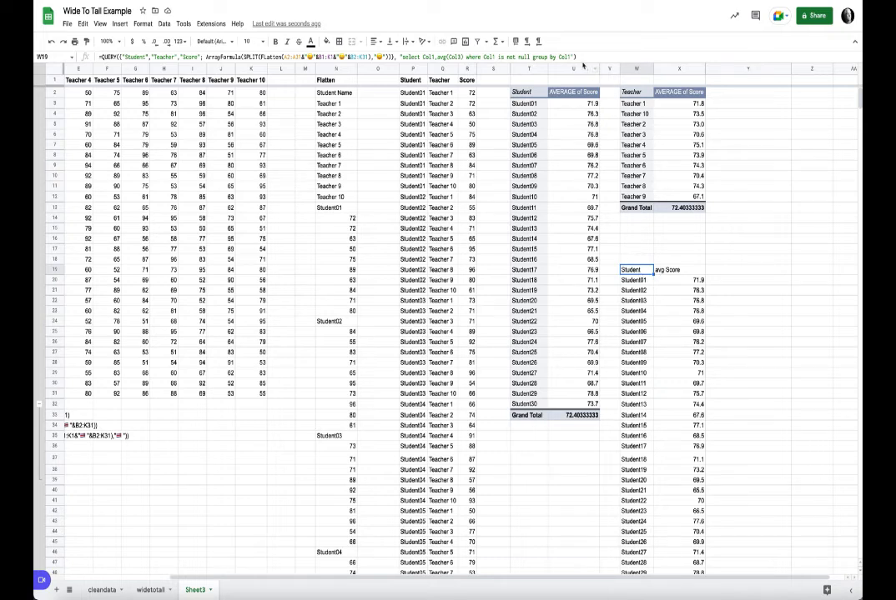
left_click(578, 56)
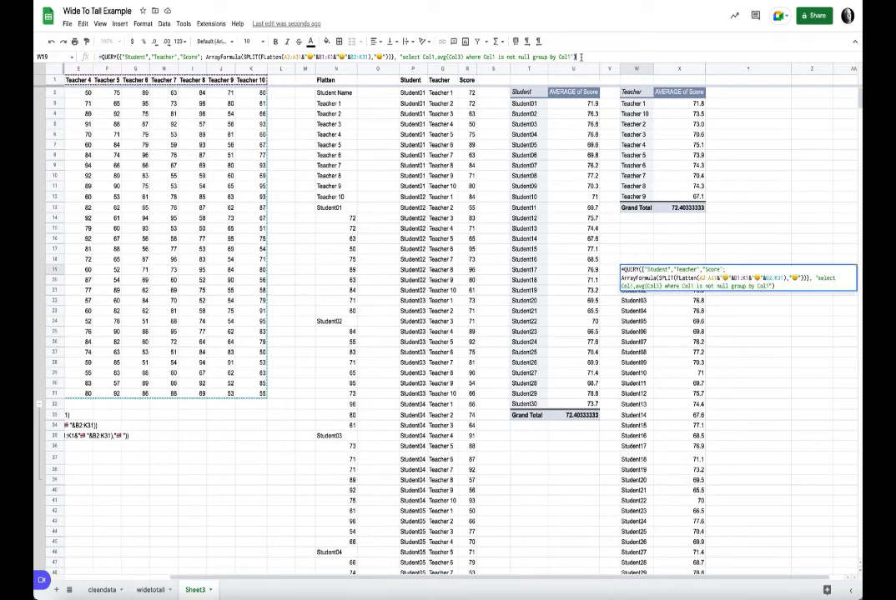
key("ctrl+a")
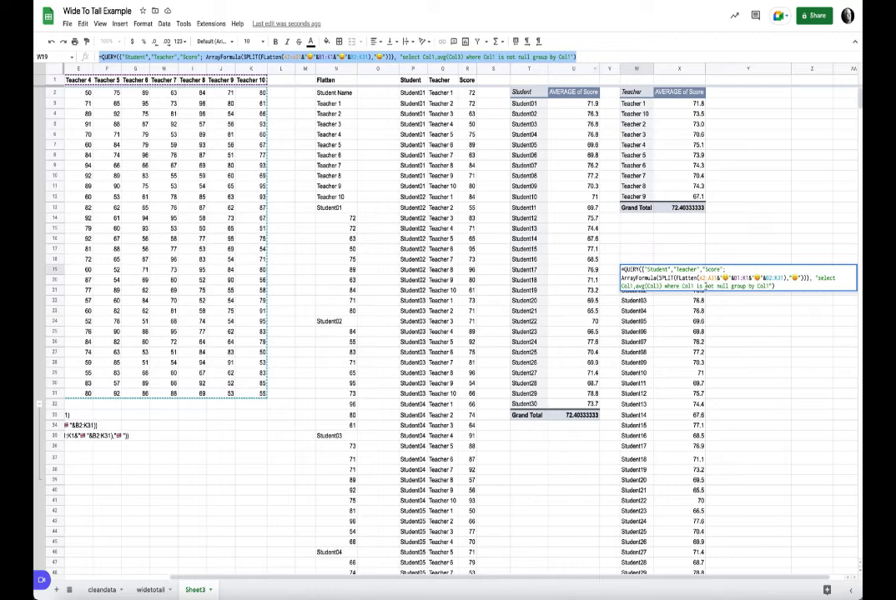
key("Return")
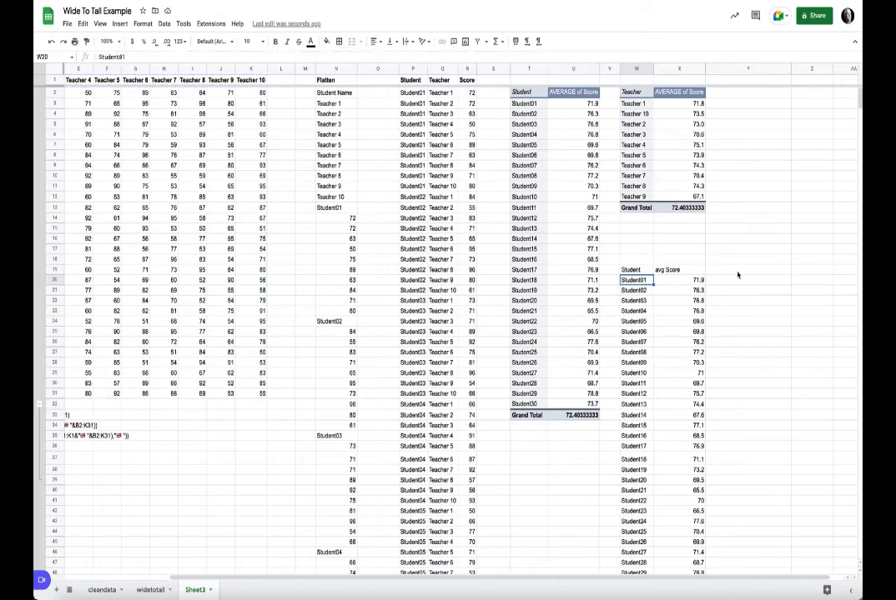
left_click(738, 276)
key("ctrl+v")
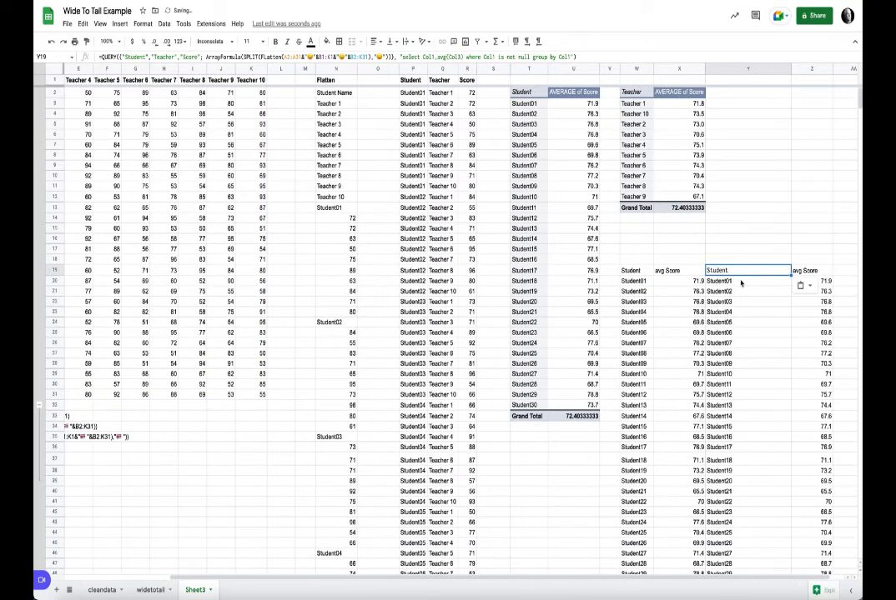
Replace Col1 with Col2 in the select, where and group by clauses of the Y19 QUERY, and enter it
left_click(432, 57)
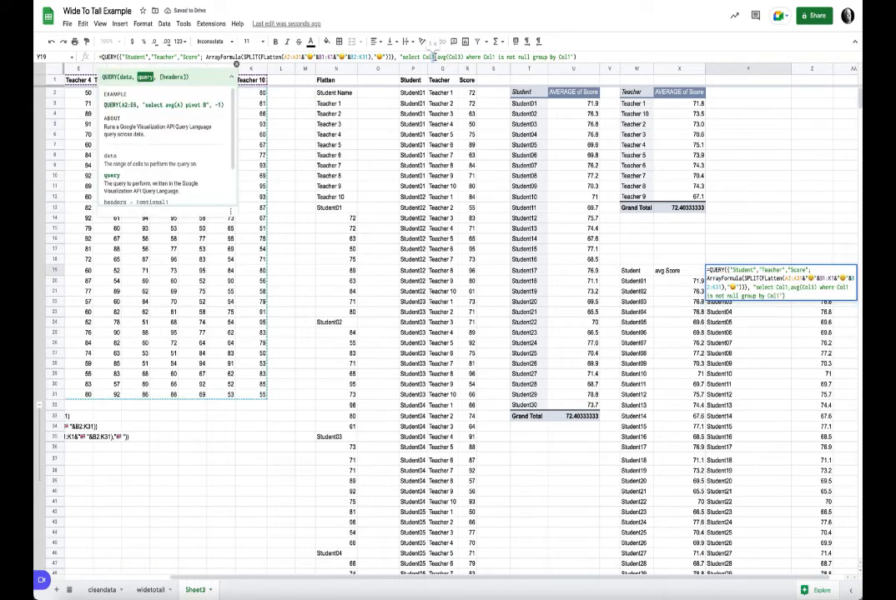
key("BackSpace")
type("2")
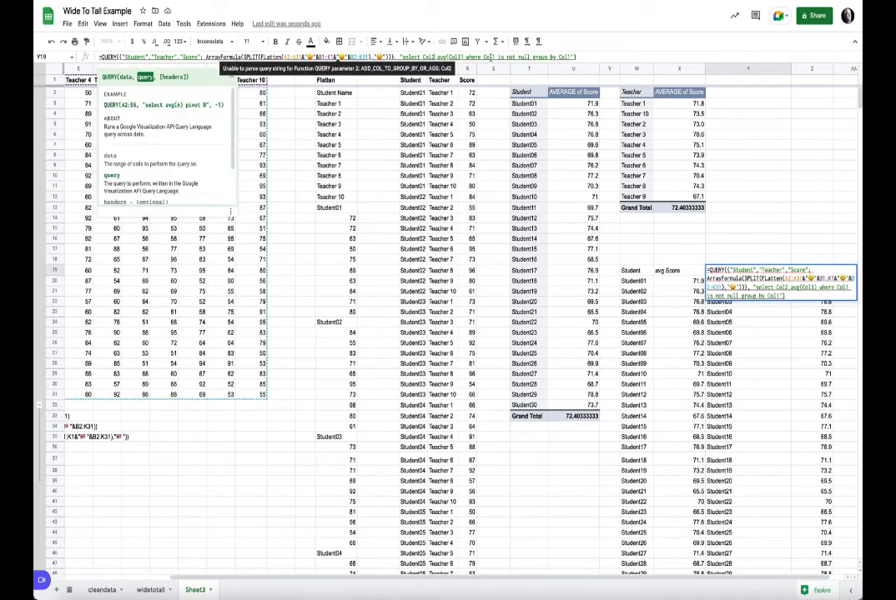
key("BackSpace")
type("2")
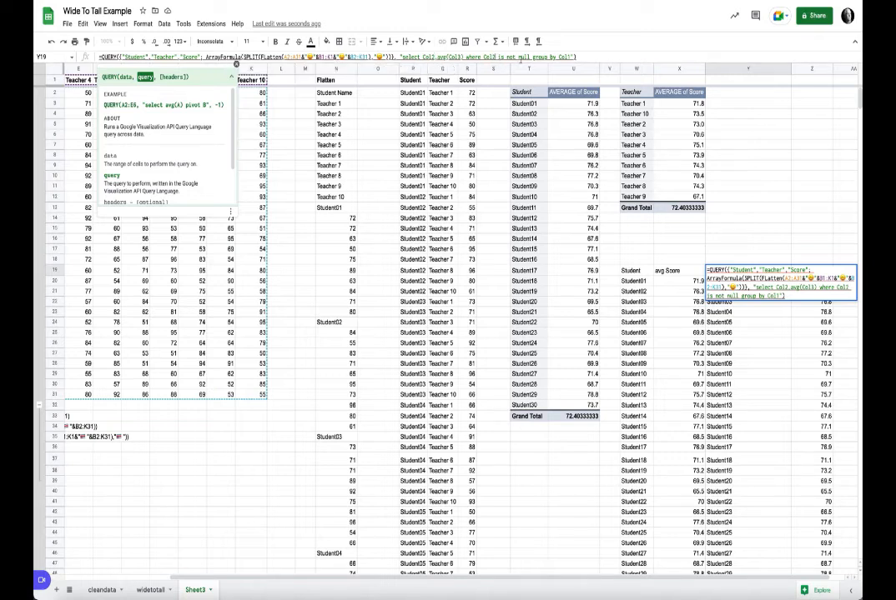
type("2")
key("Return")
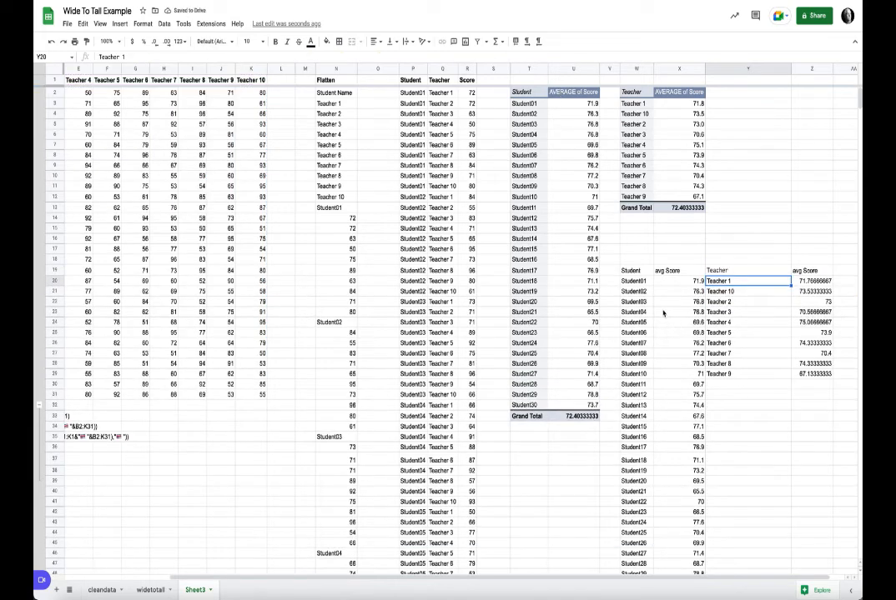
Fit the widths of columns Y and Z to their contents
scroll(661, 272, "right", 1)
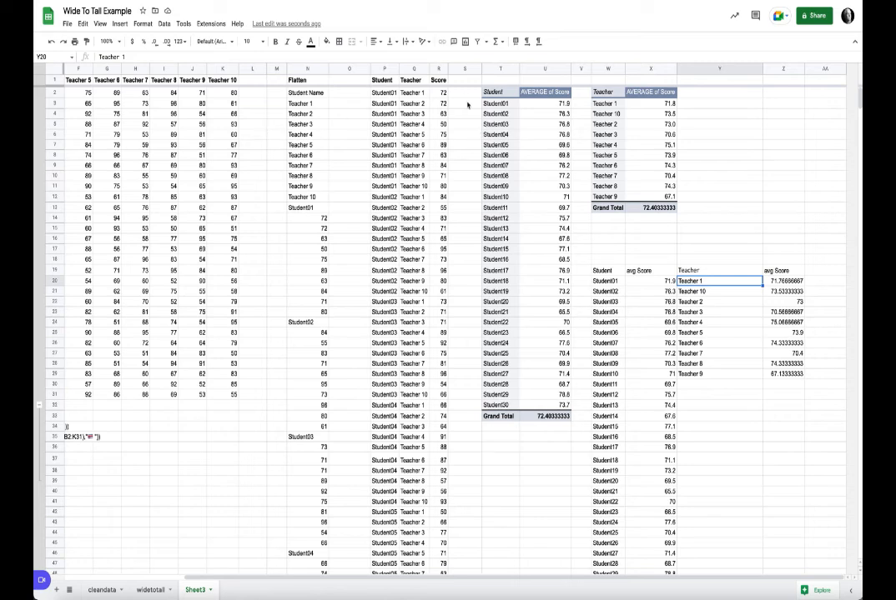
left_click(383, 80)
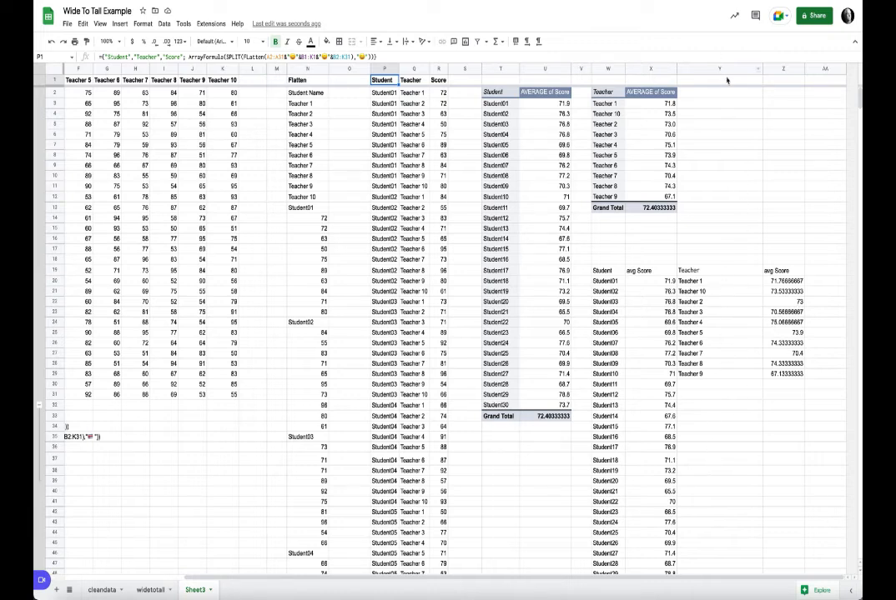
left_click_drag(720, 68, 762, 68)
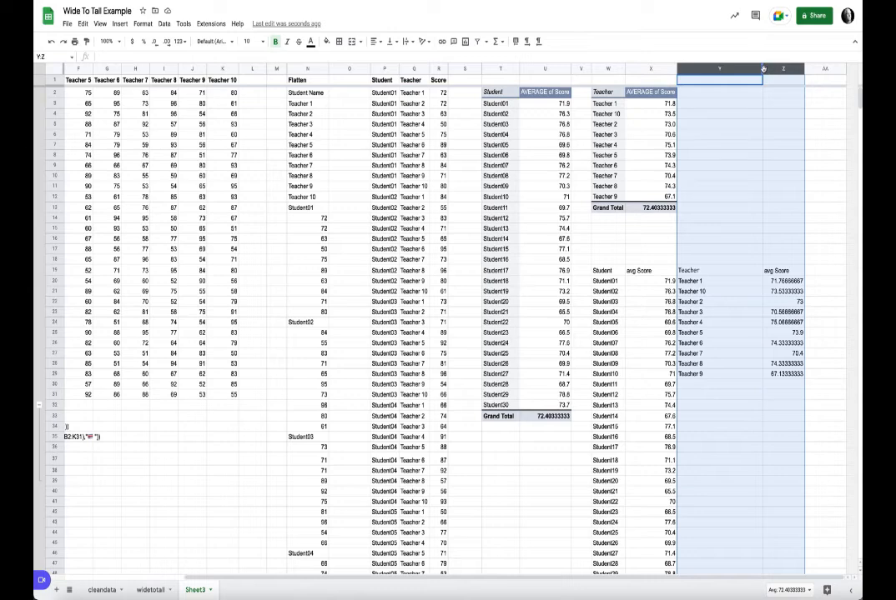
double_click(763, 69)
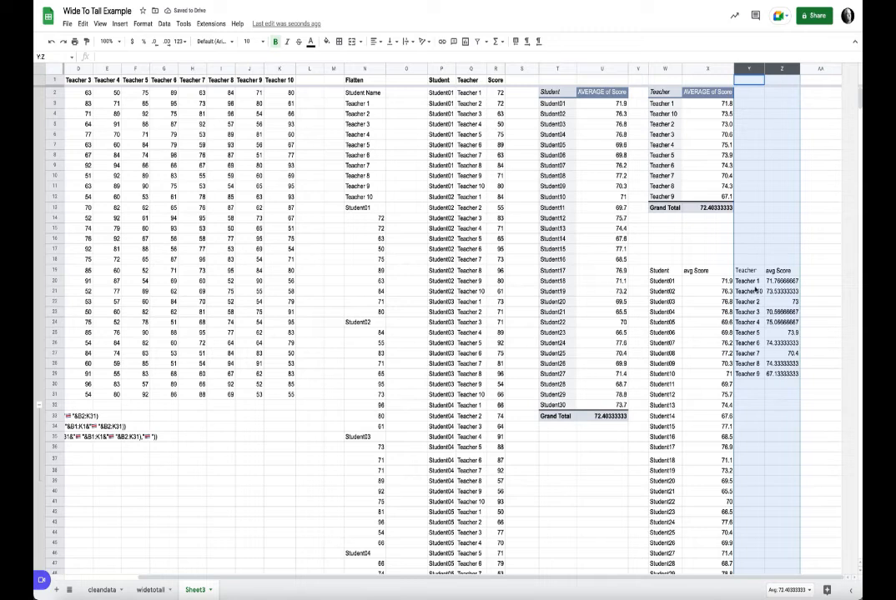
Append a format clause for avg(Col3) after group by Col2 in the Y19 QUERY string
left_click_drag(672, 272, 780, 271)
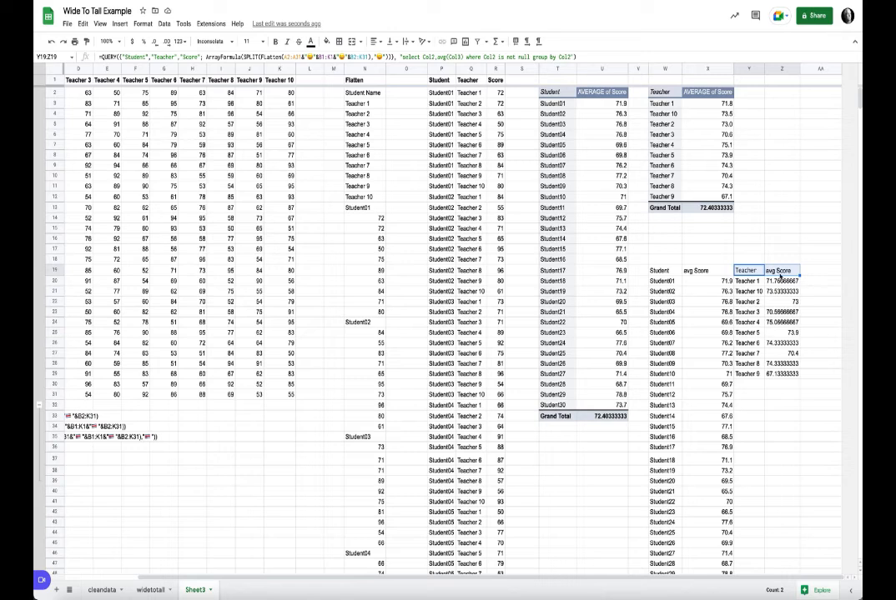
left_click(759, 273)
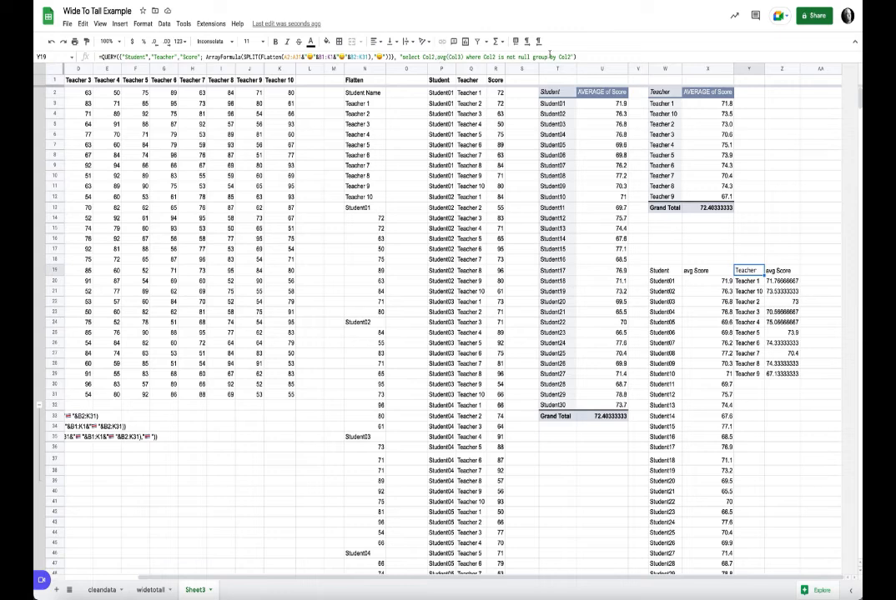
left_click(572, 57)
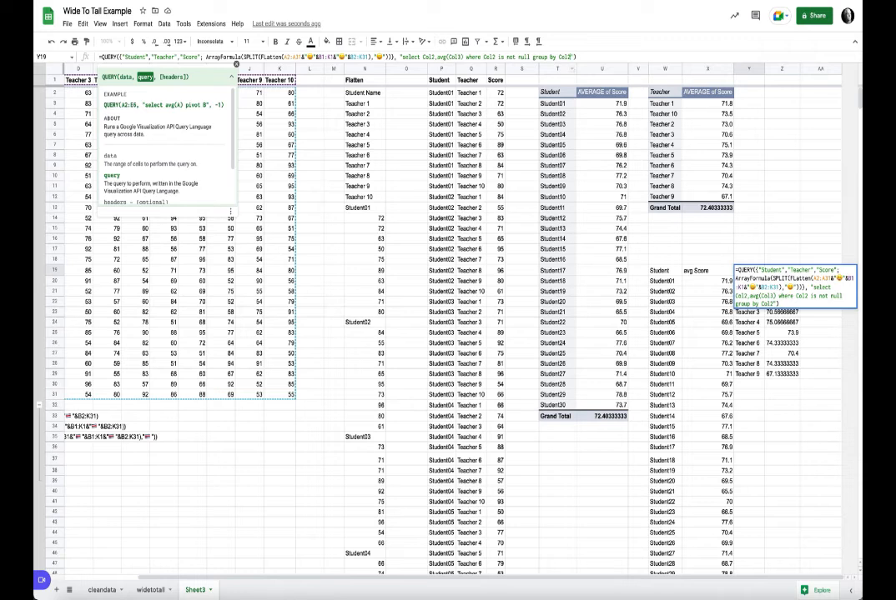
type("format")
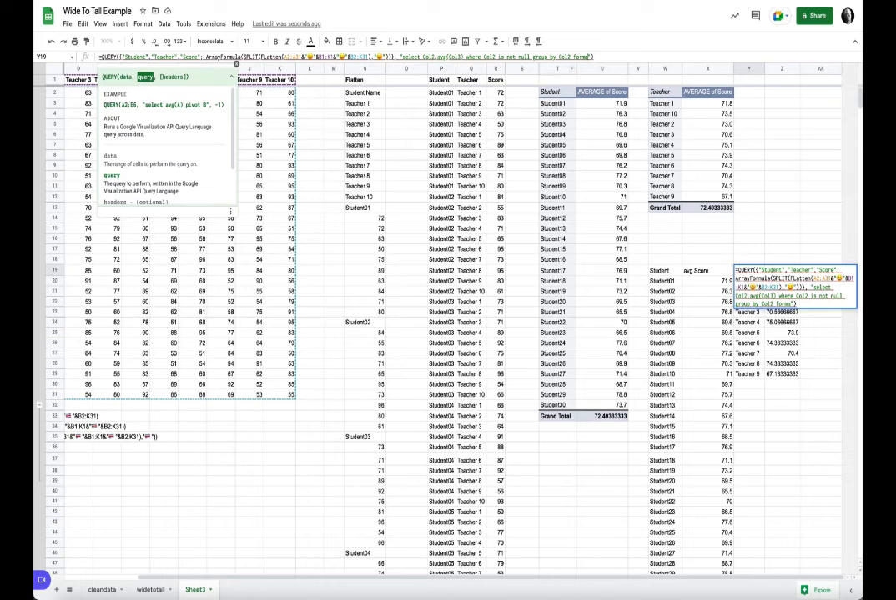
type(" '")
type("C")
type("Col")
type("2")
type("(Col3")
left_click(593, 57)
type("avg")
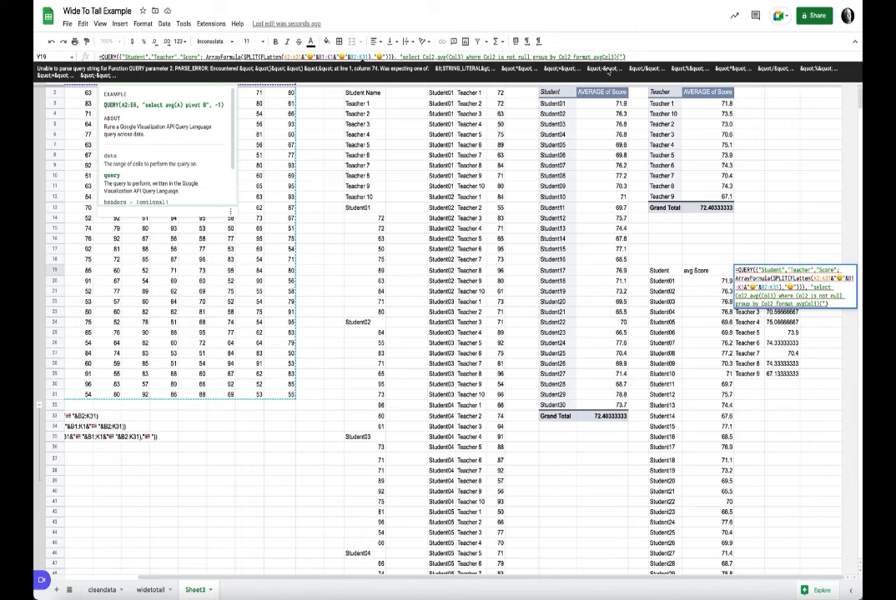
Complete the format clause in the Y19 QUERY with the pattern '#.00' after avg(Col3) and enter the formula
type("(")
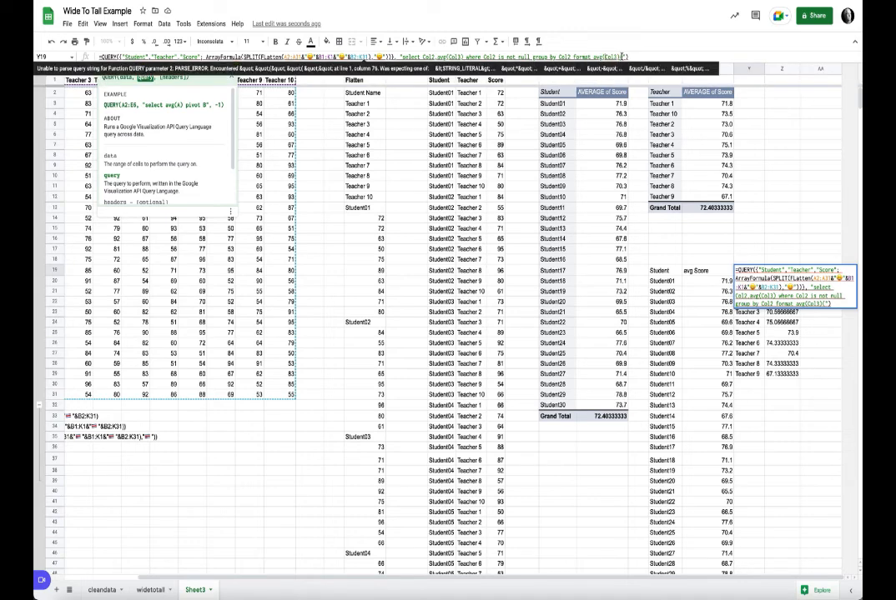
key("BackSpace")
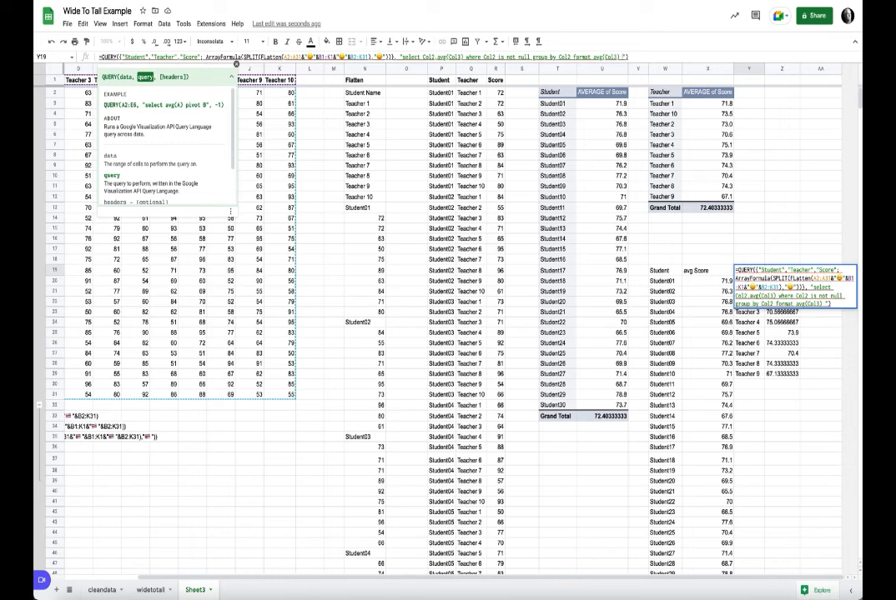
type("'")
type("#")
type(".#")
type("00")
key("Return")
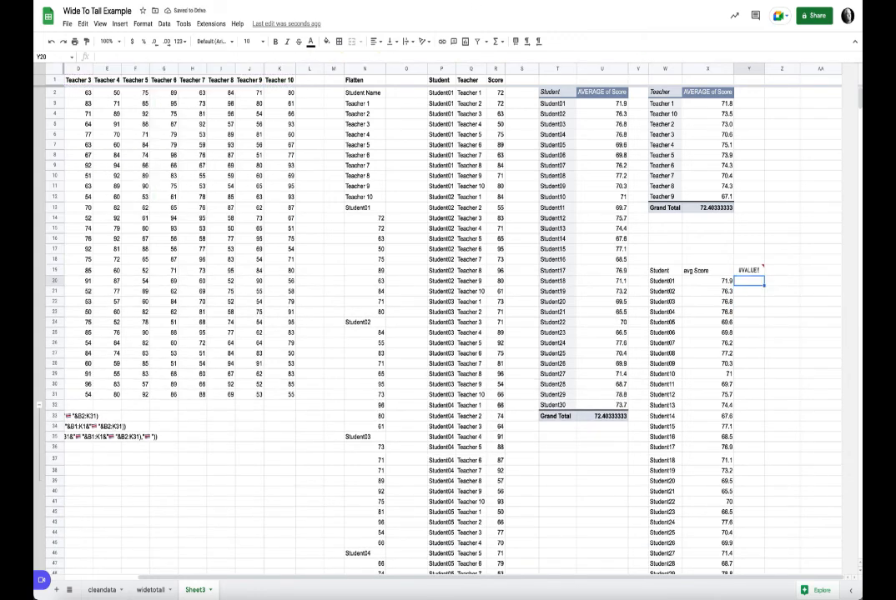
left_click(750, 272)
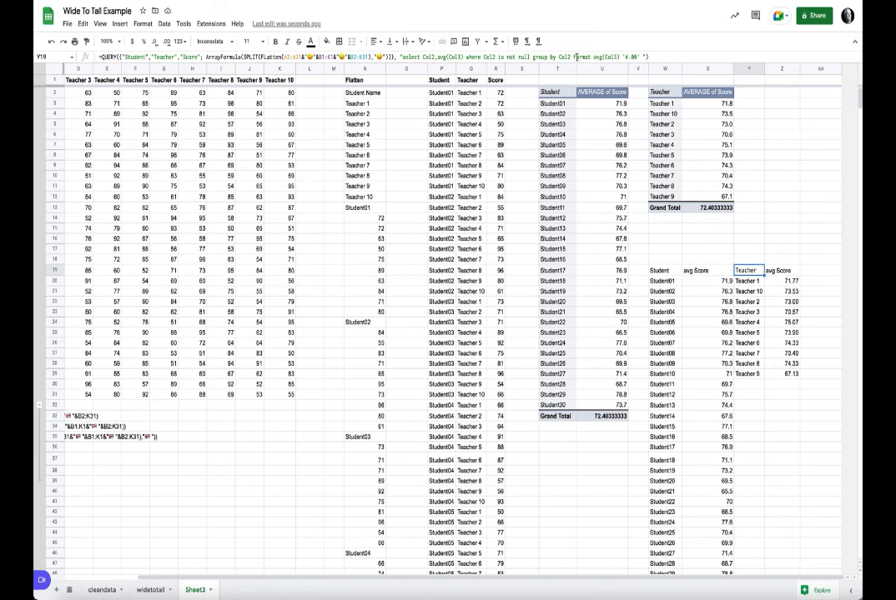
Copy the clause format avg(Col3) '#.00' from the Y19 QUERY to after group by Col1 in the W19 QUERY, and enter it
left_click_drag(574, 57, 641, 57)
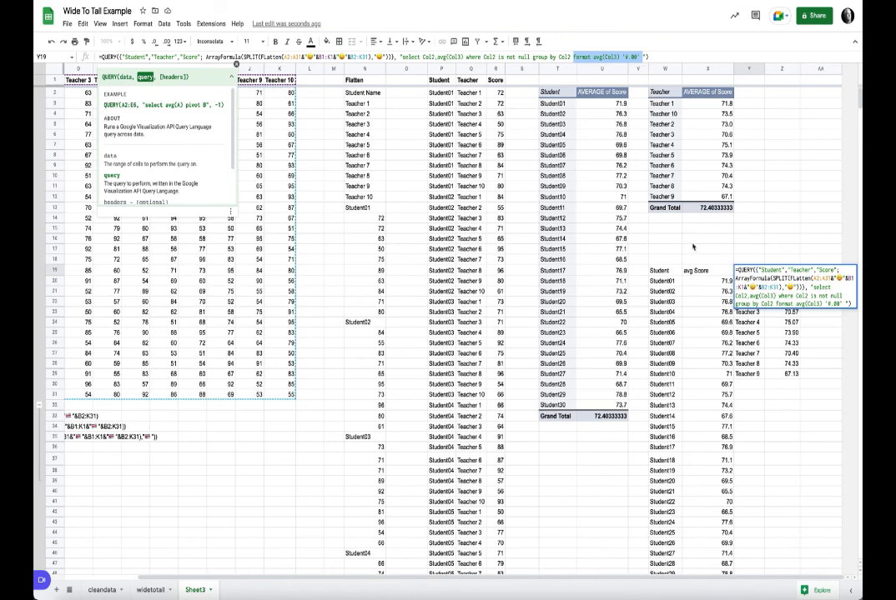
key("Escape")
left_click(660, 270)
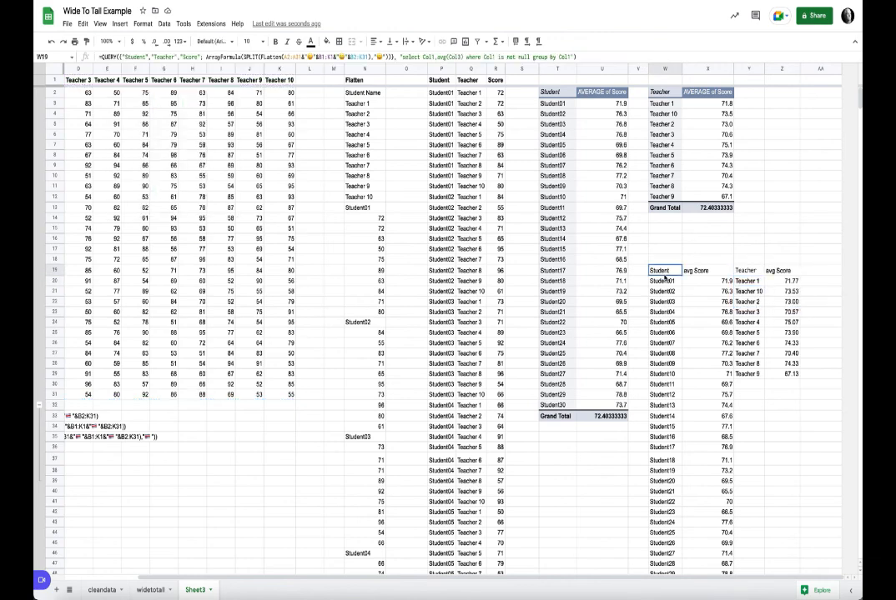
left_click(571, 56)
type("format avg(Col3) '0.00'")
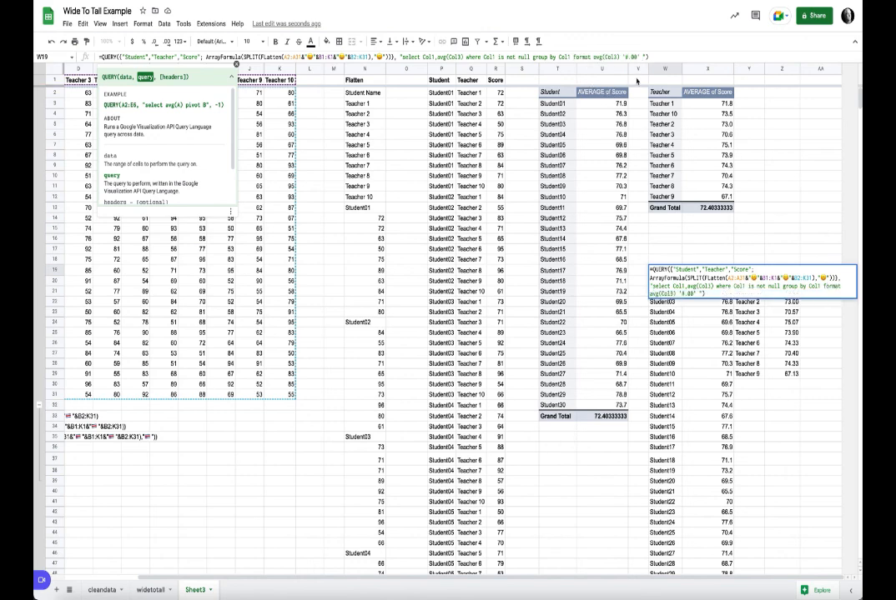
key("Return")
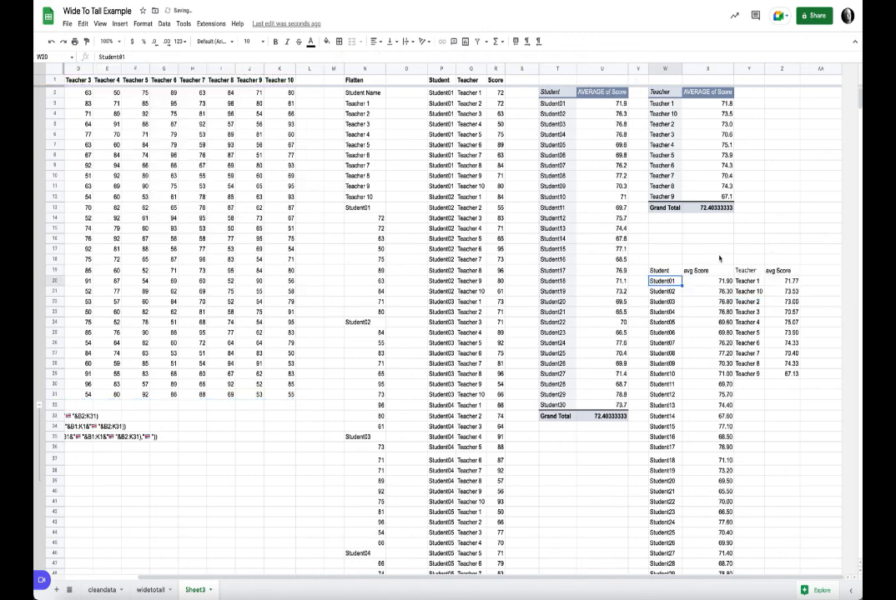
Examine the header cells of both QUERY summaries and compare the W19 formula with the tall-table formula in P1
left_click(670, 272)
left_click(695, 271)
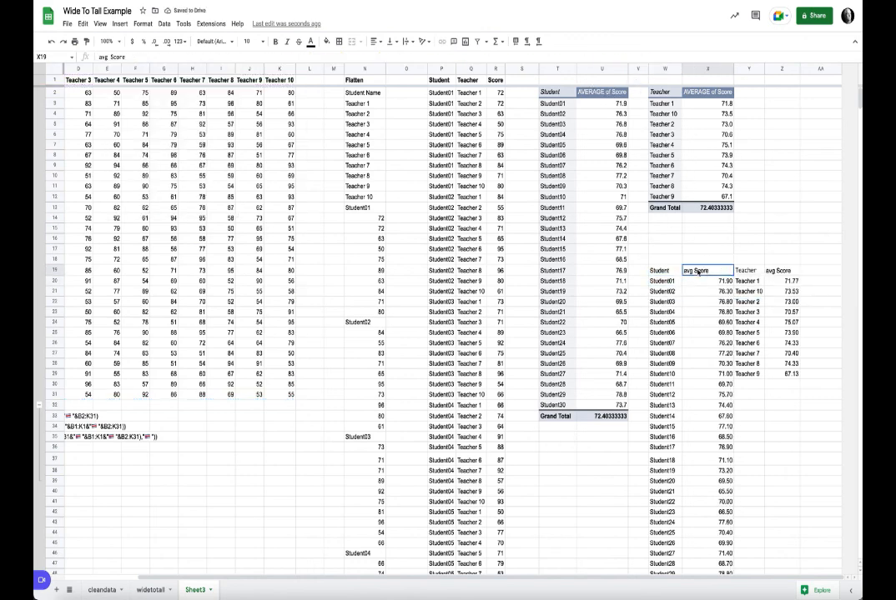
left_click(772, 272)
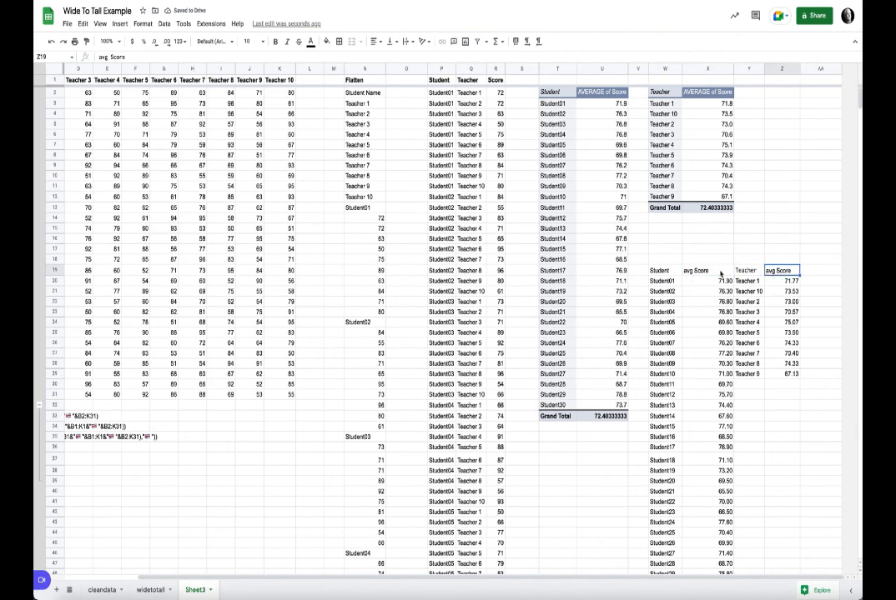
left_click(678, 272)
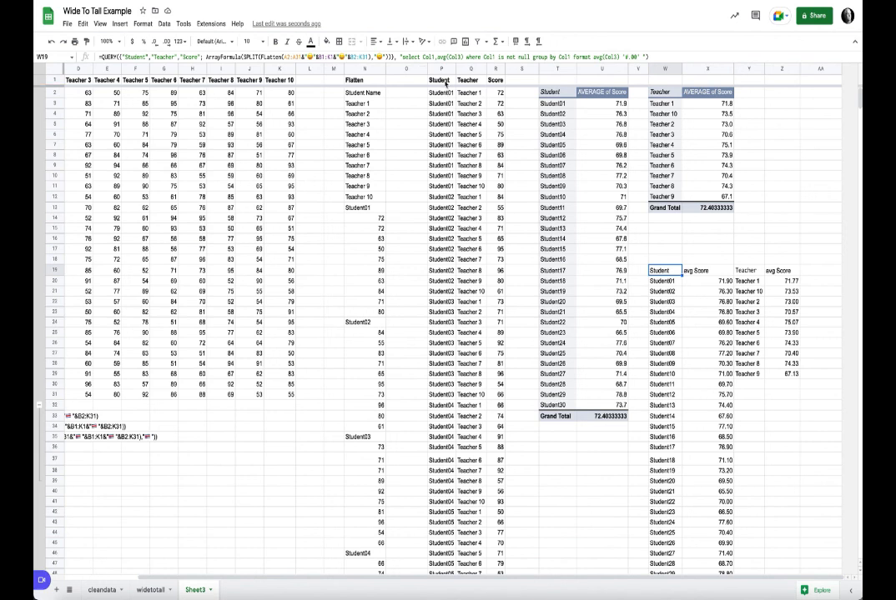
left_click(445, 81)
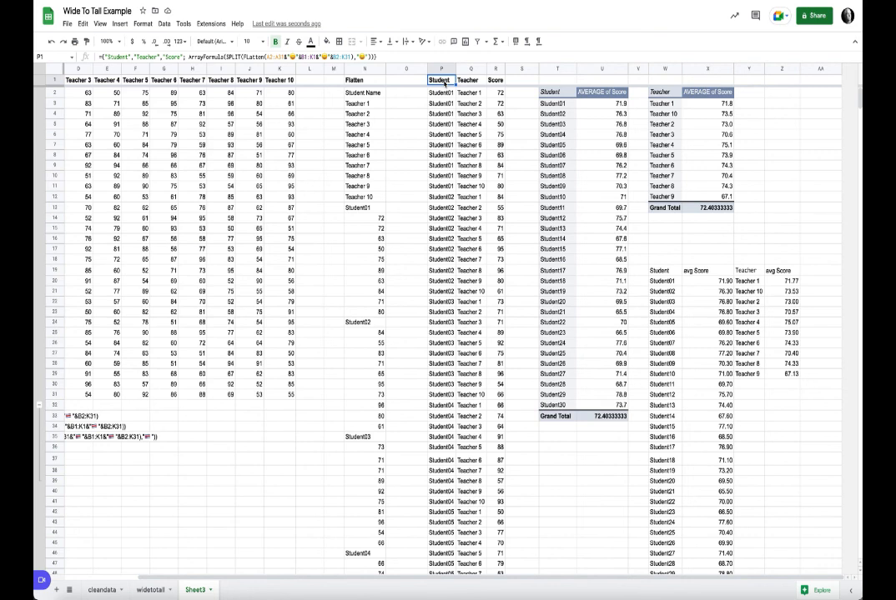
left_click(667, 271)
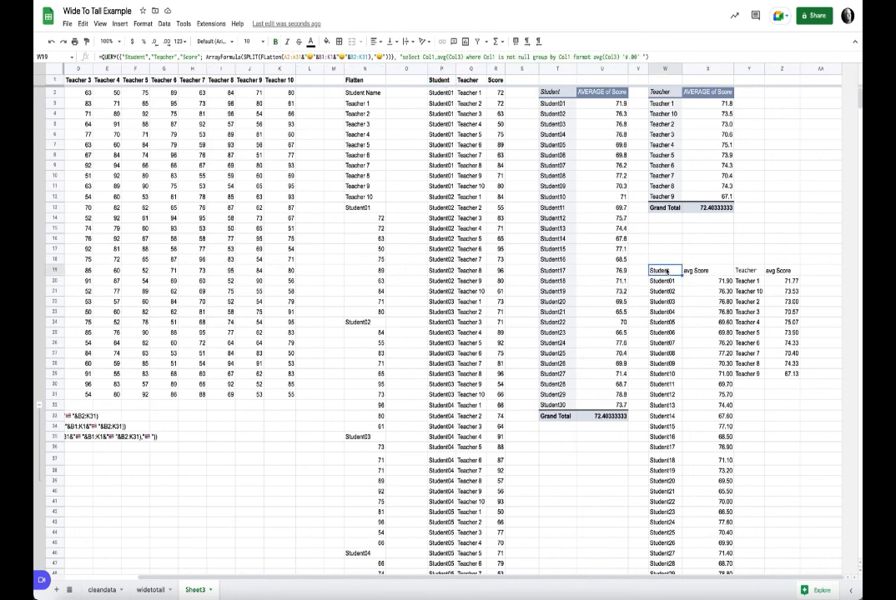